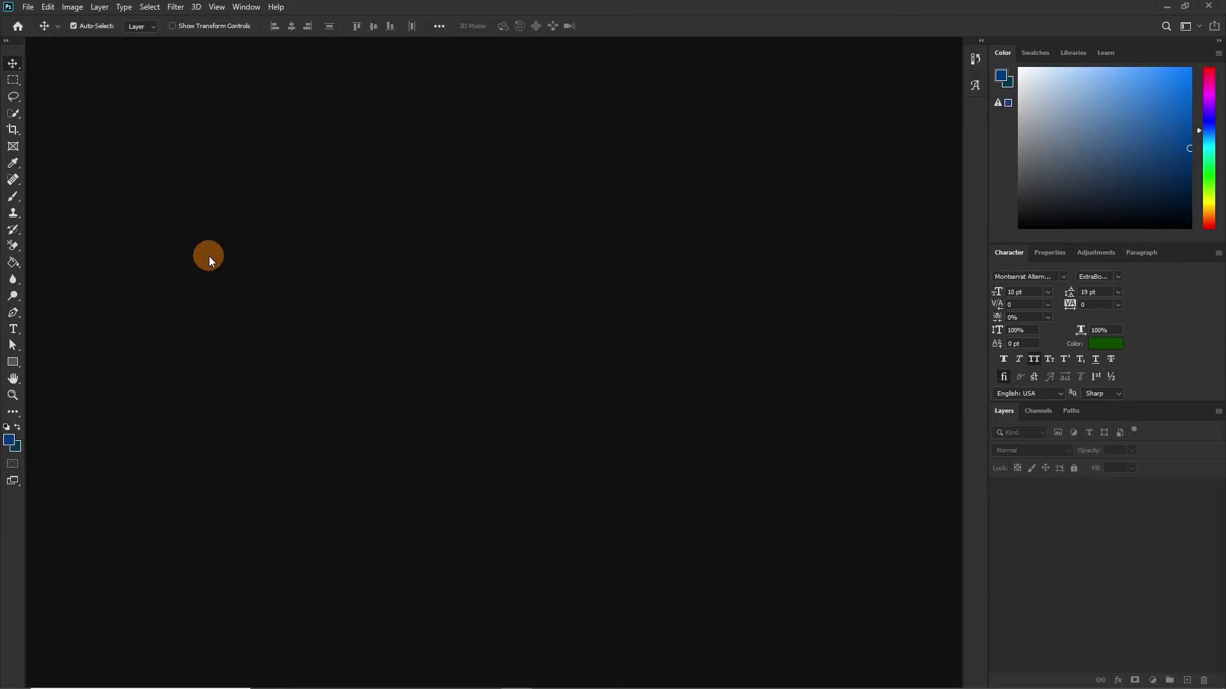
Create a new document named "saved by grace", 4.5 by 6 inches at 300 pixels/inch in RGB Color with a white background
key(ctrl+n)
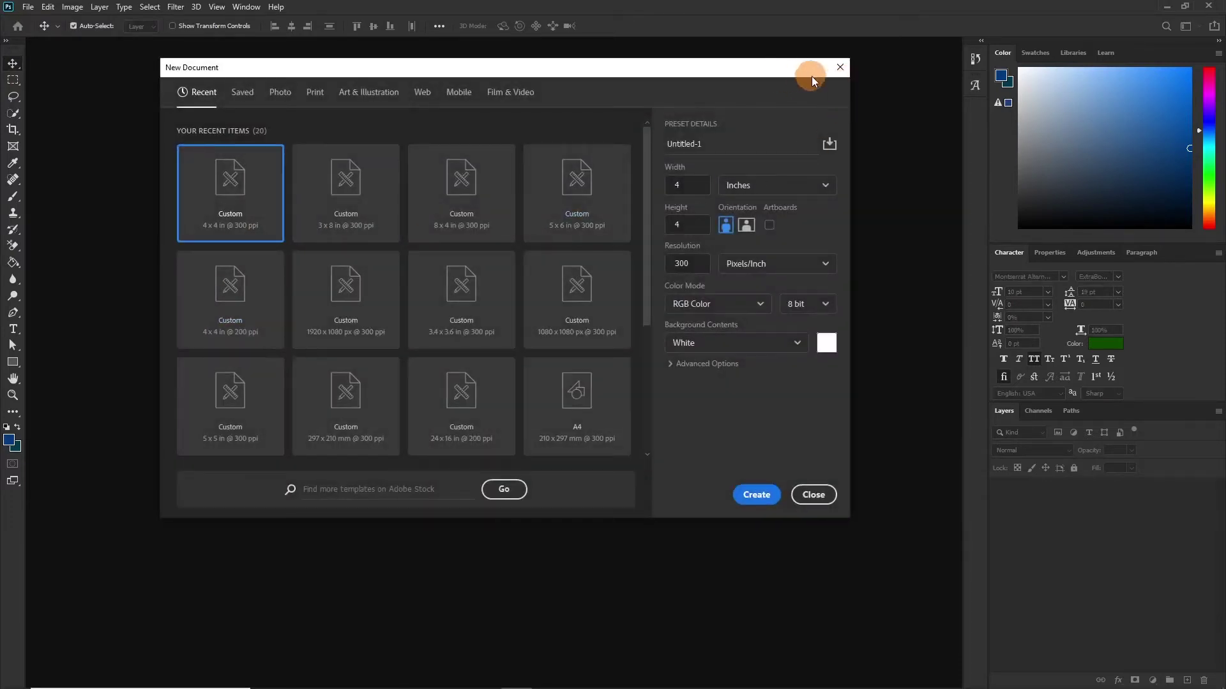
click(840, 67)
click(28, 7)
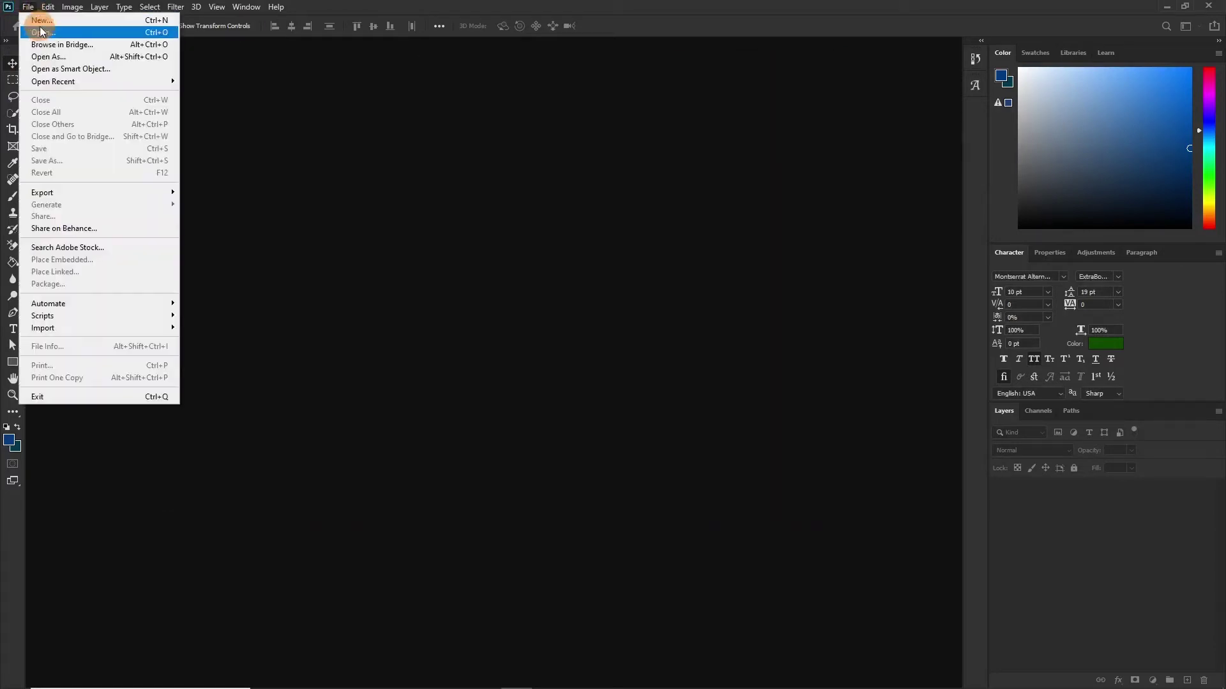
click(41, 20)
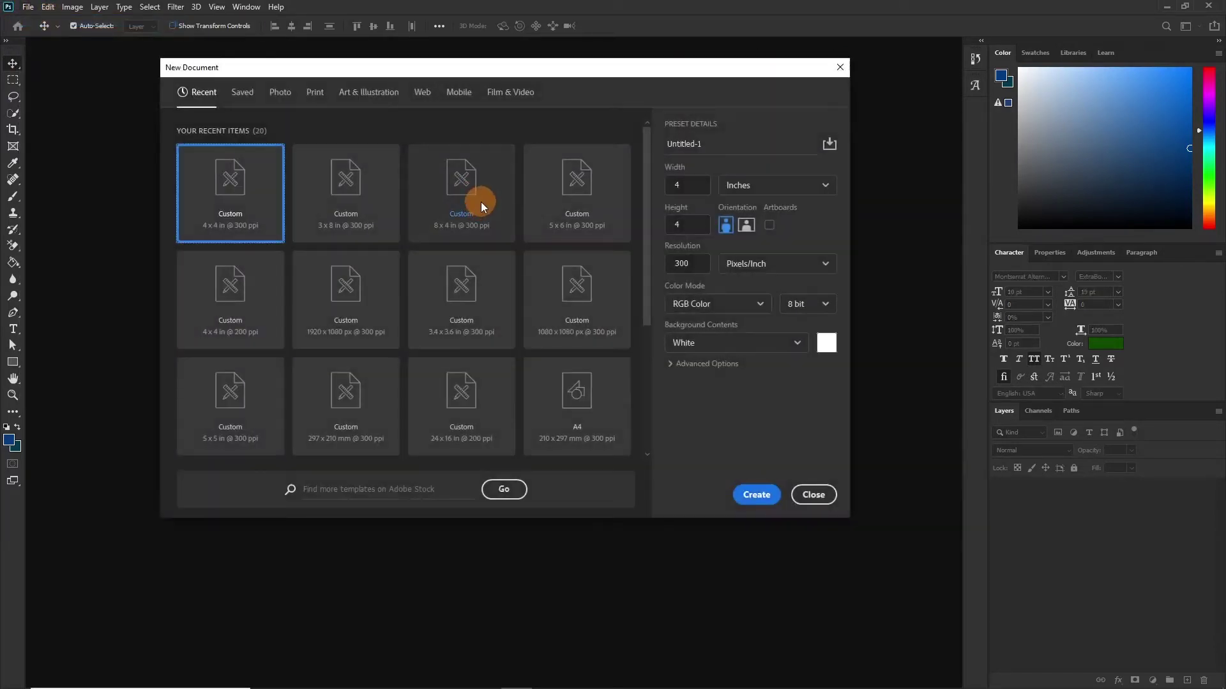
click(692, 187)
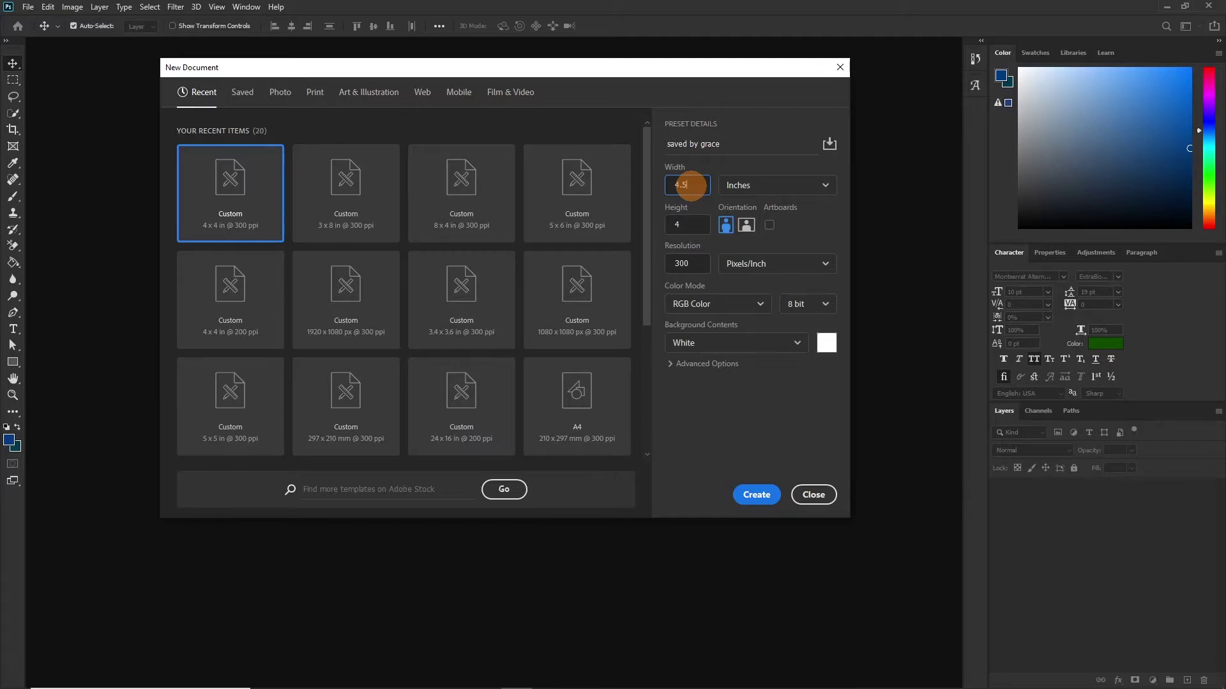
key(Tab)
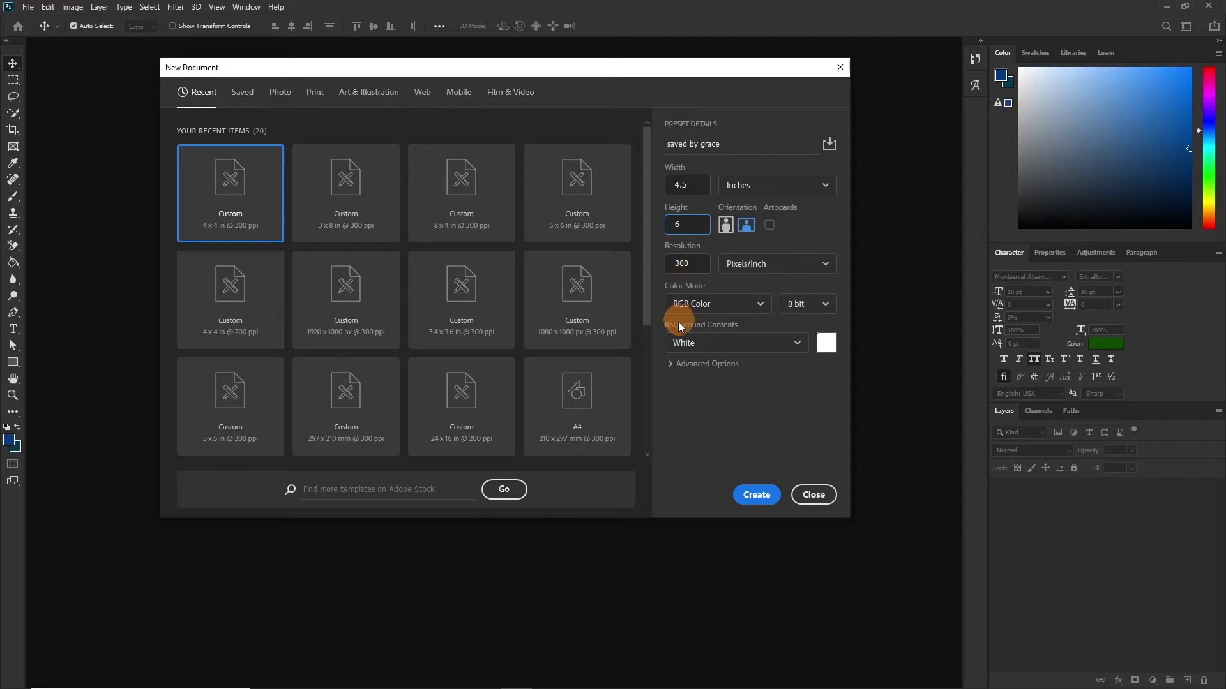
click(756, 495)
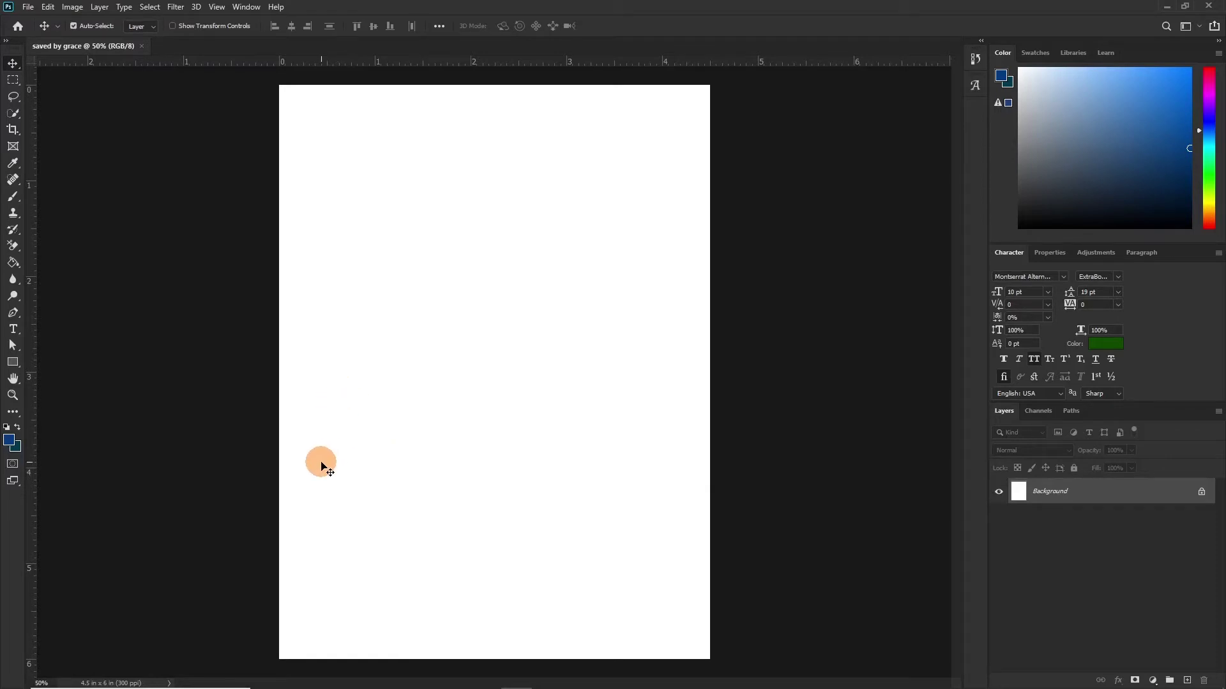
Draw a rectangle of about 1378 by 1824 px covering the whole canvas and fill it with dark teal #003a4c
click(12, 363)
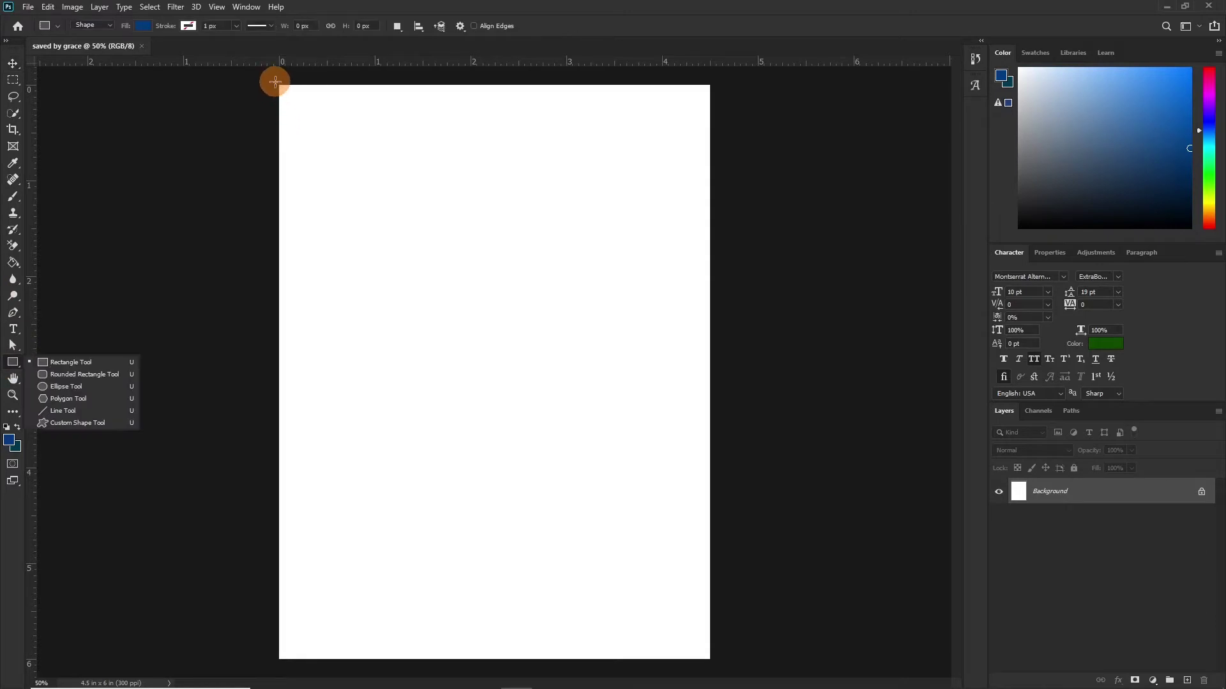
drag(275, 82, 715, 664)
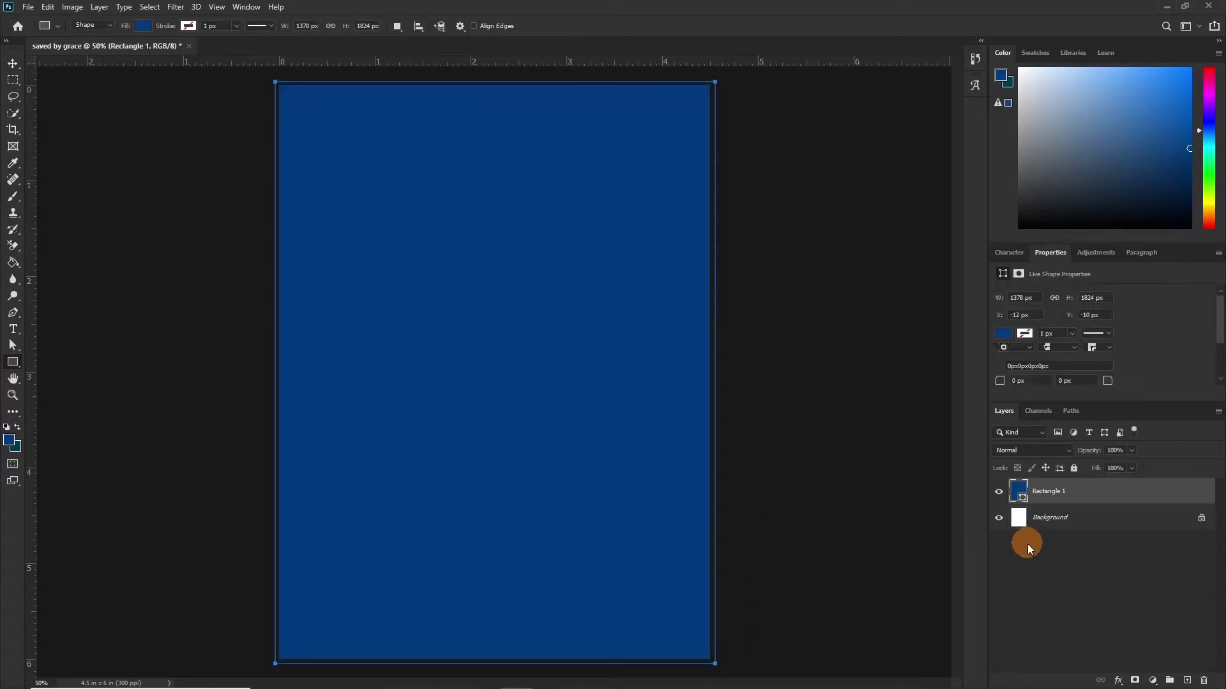
double_click(1021, 499)
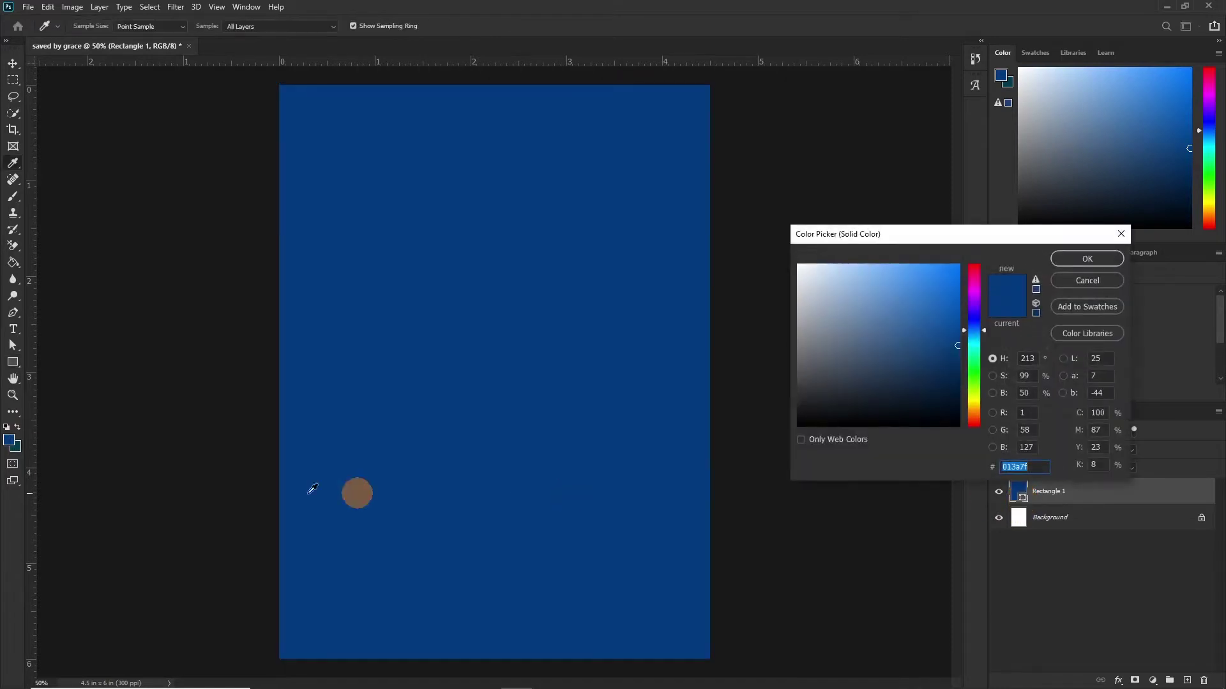
text(003a4c)
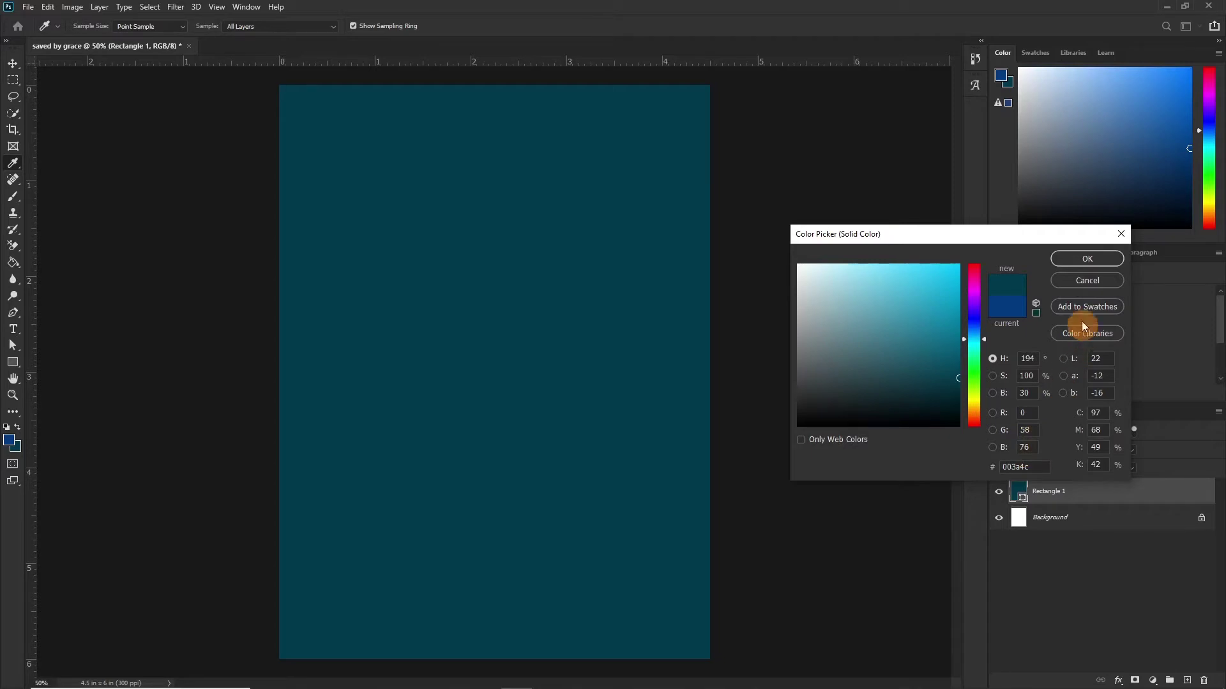
click(1075, 258)
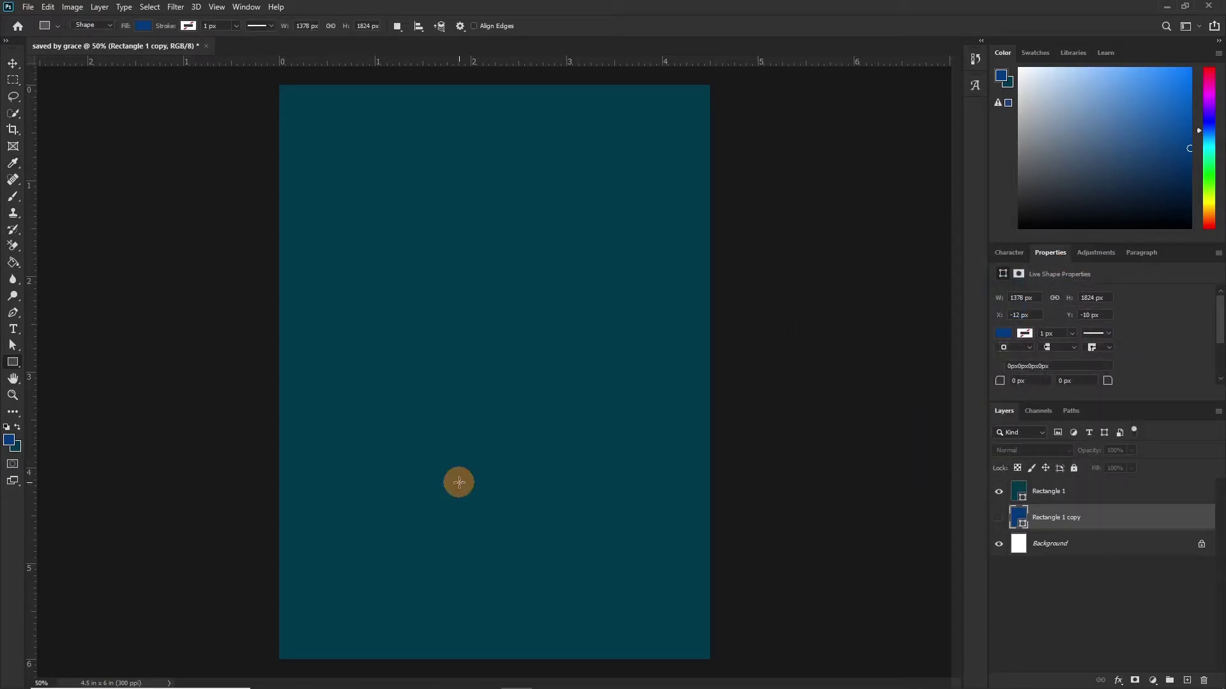
Place the photo of the clapping man in white from File Explorer's church flyer folder, enlarged to cover the canvas, and set its blending to Overlay
mouse_move(383, 684)
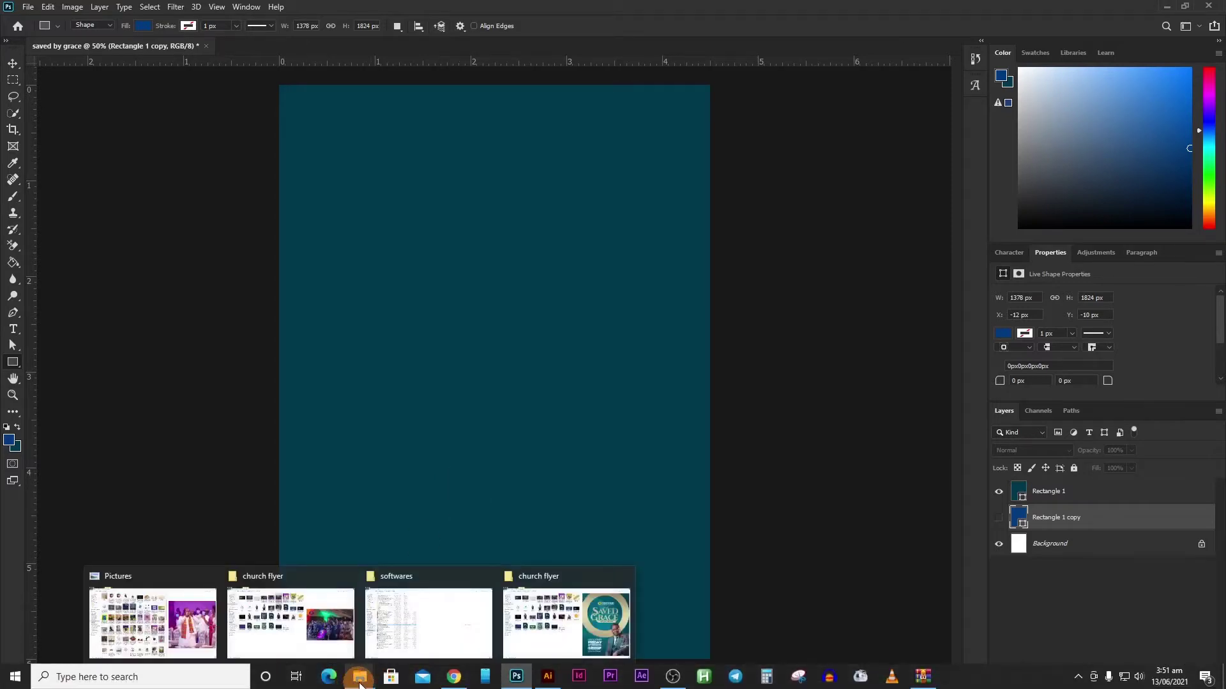
click(278, 638)
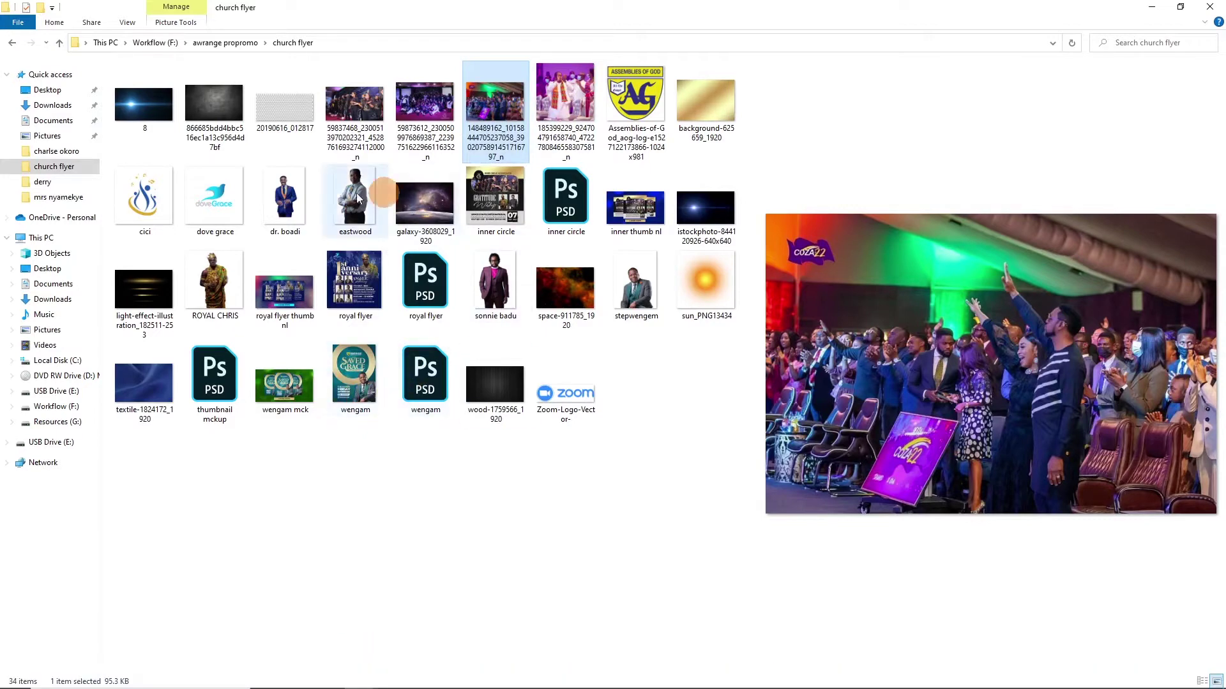
click(552, 96)
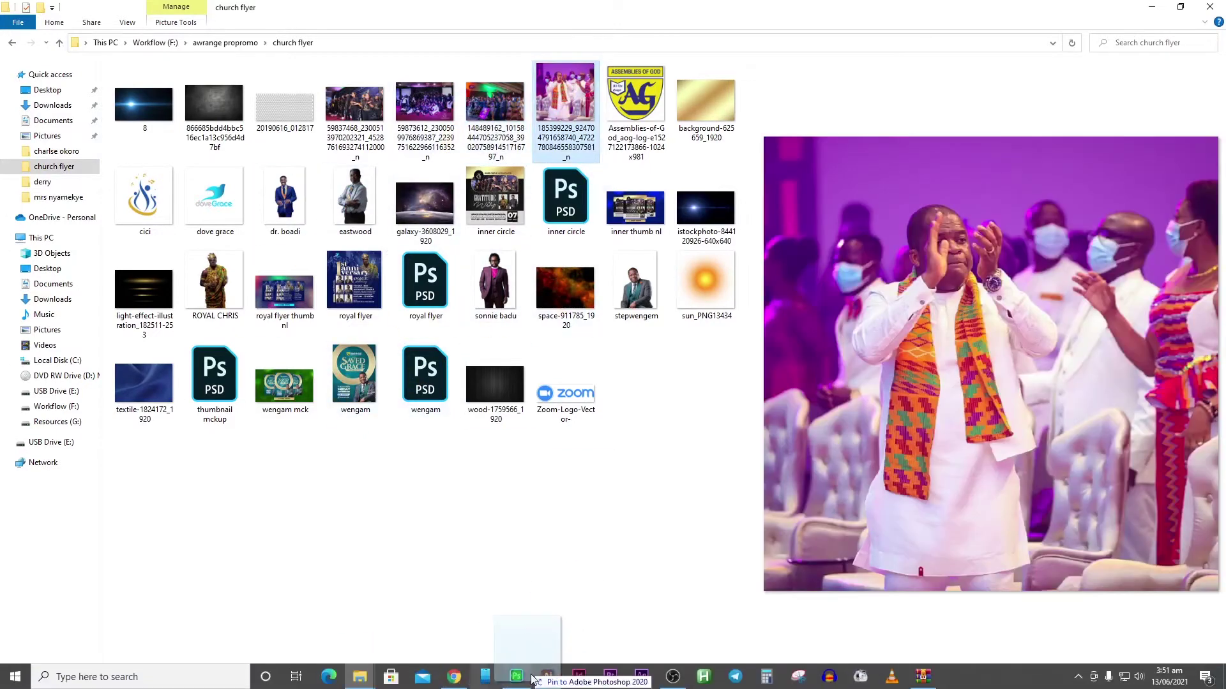
click(516, 683)
drag(500, 376, 597, 411)
key(Return)
click(1034, 450)
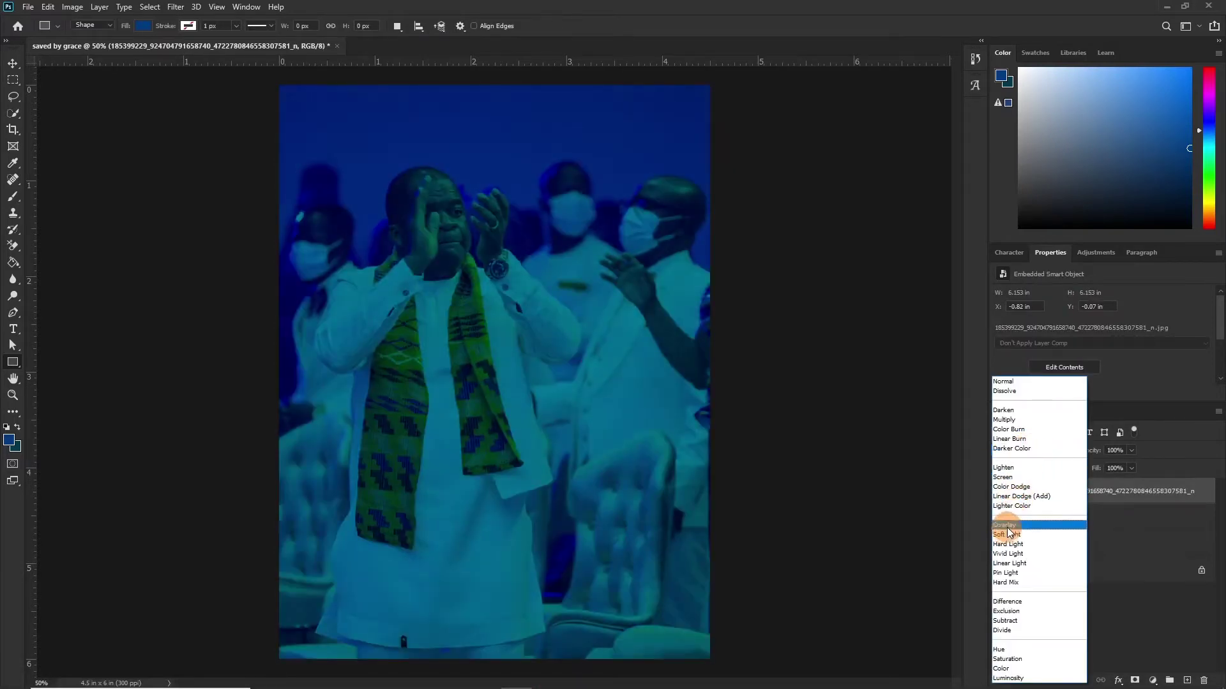
click(1006, 525)
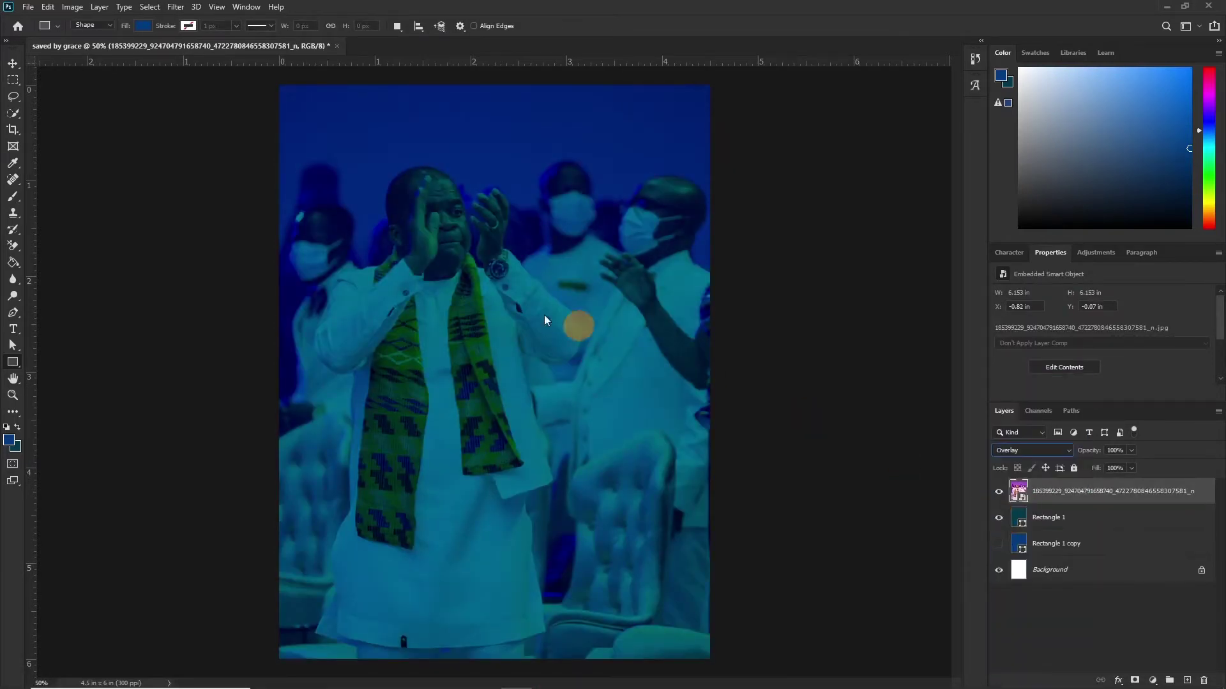
Apply a Black & White adjustment with the default preset to the photo and reduce the layer's opacity to 40%
click(72, 8)
mouse_move(128, 40)
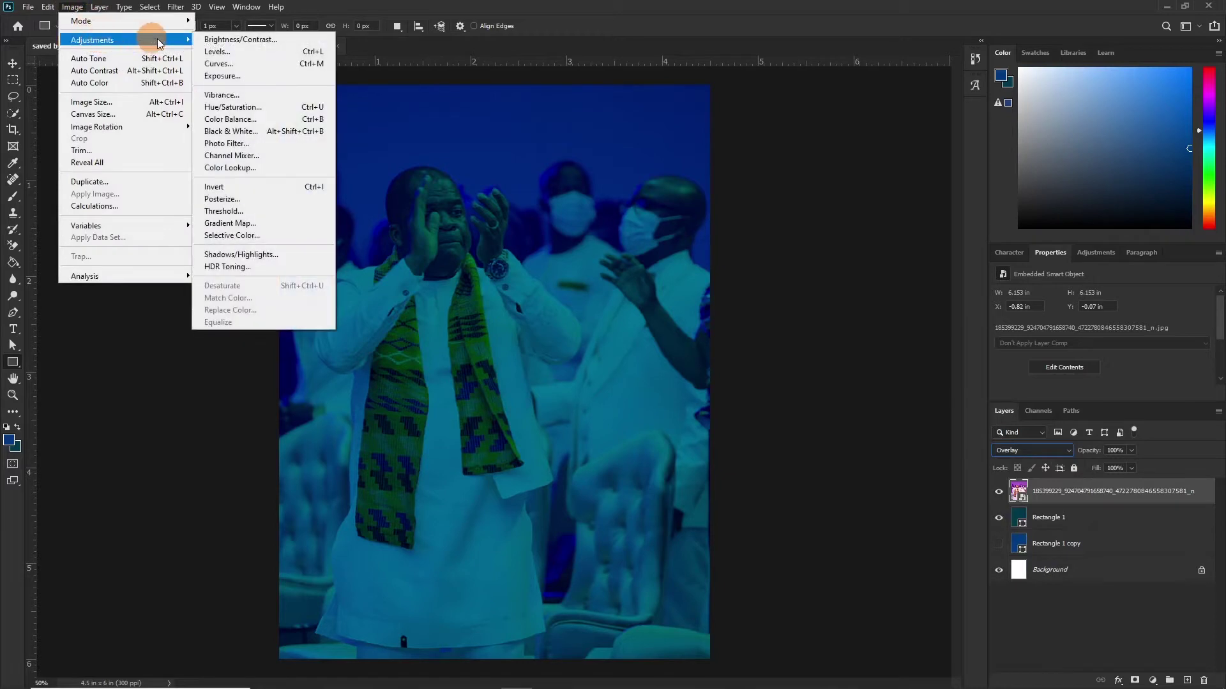
click(235, 133)
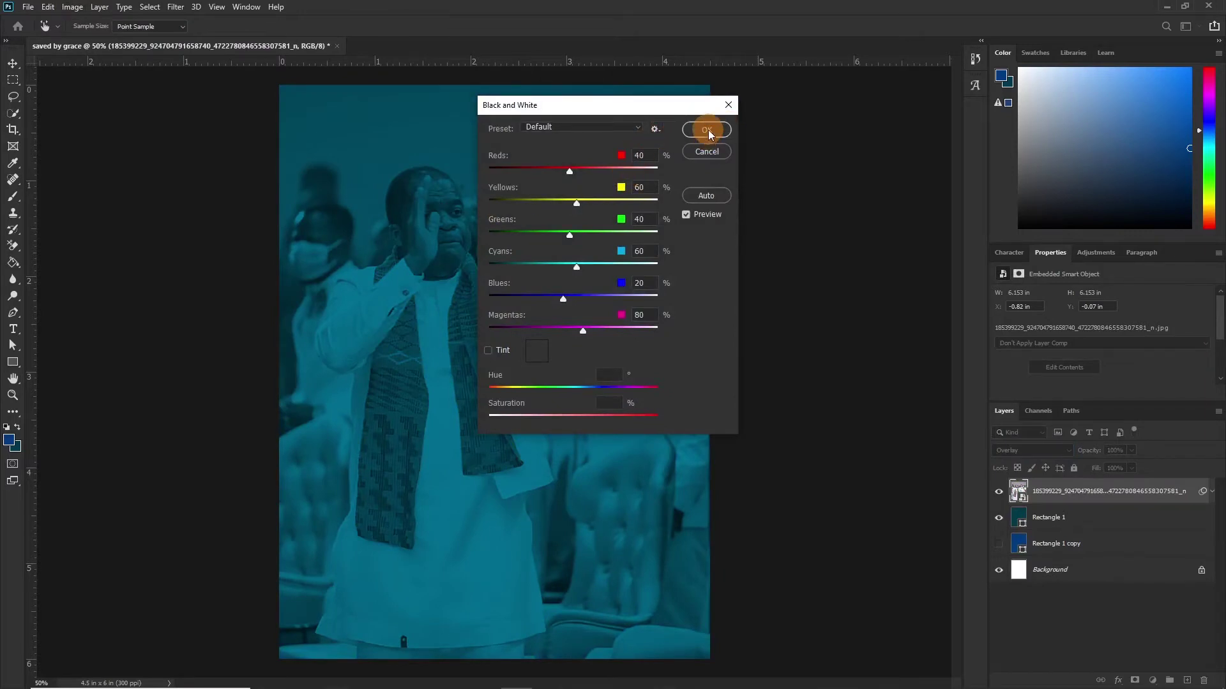
key(Return)
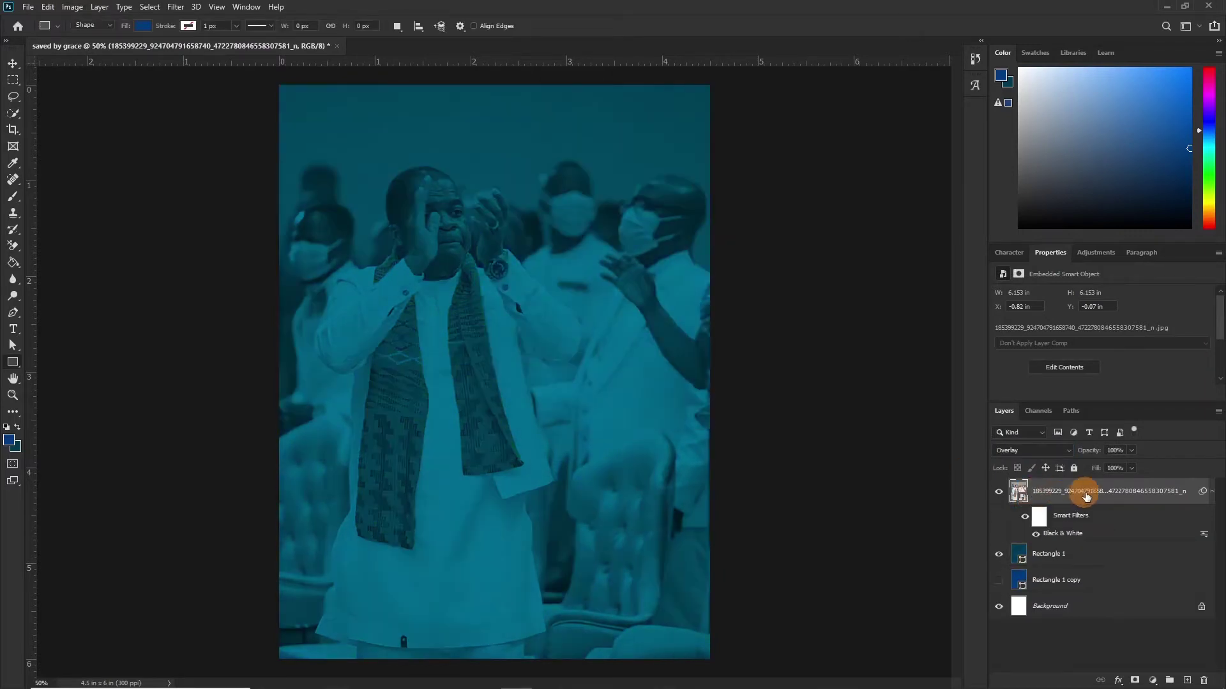
drag(1093, 457, 1051, 460)
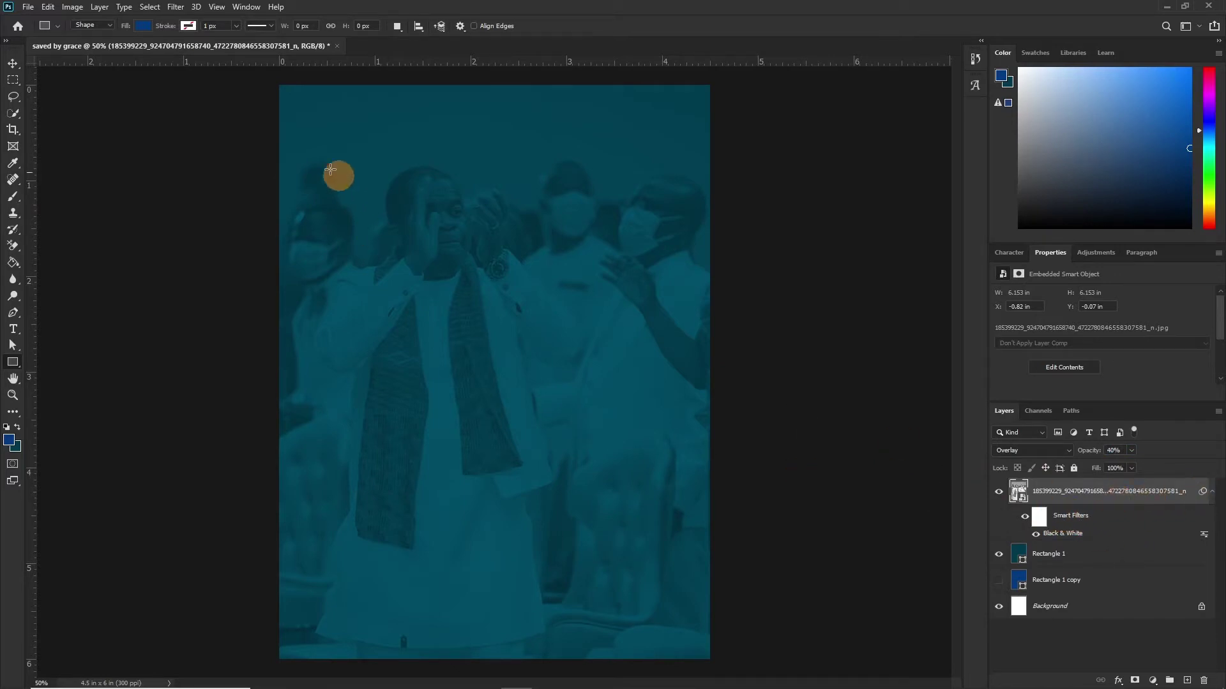
Apply a Gaussian Blur with a 16.6-pixel radius to the photo layer and collapse its smart filter list
click(175, 8)
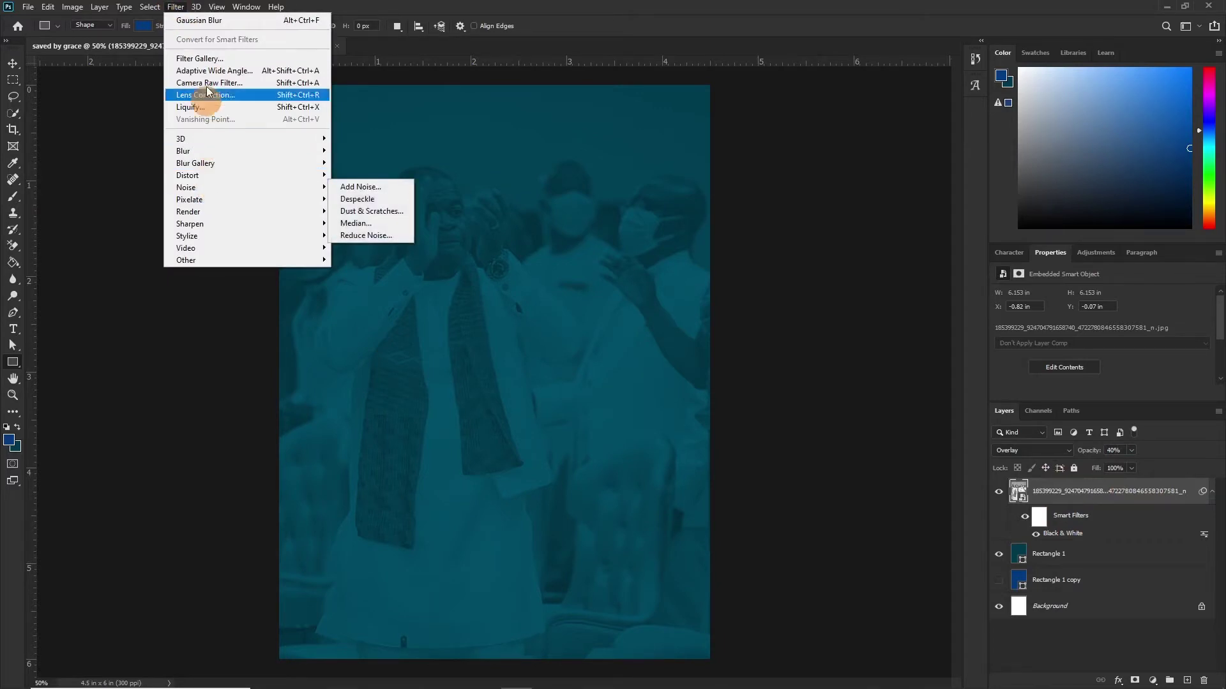
click(164, 11)
click(164, 9)
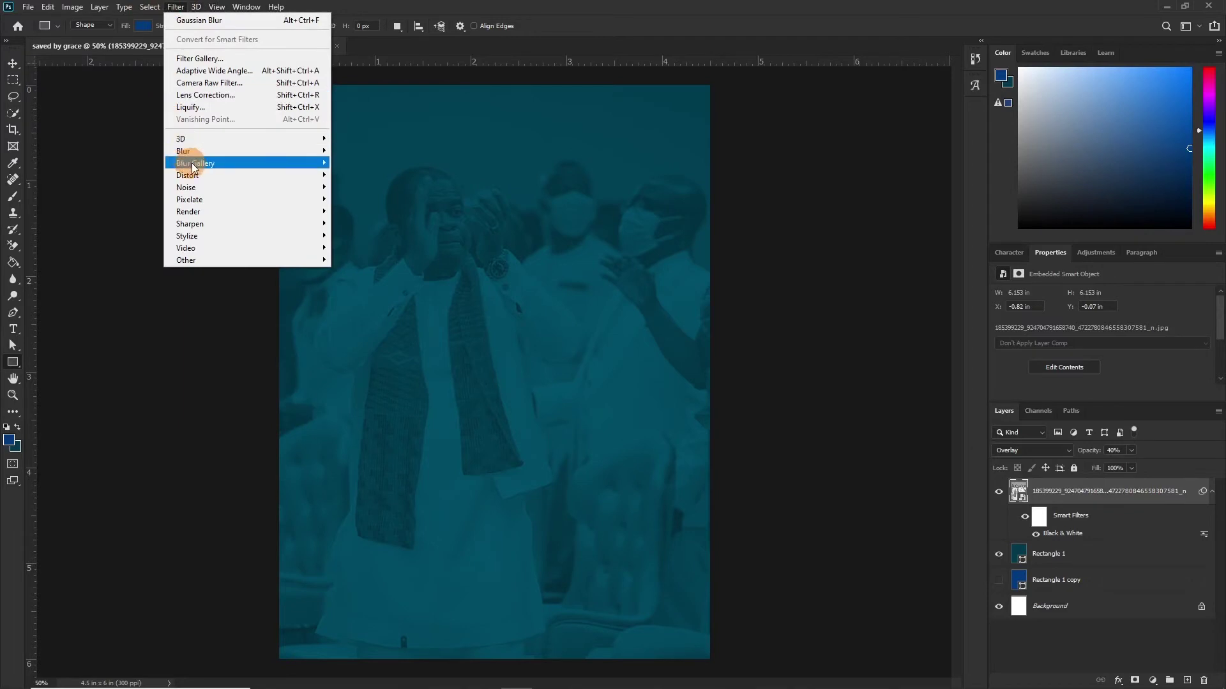
mouse_move(198, 150)
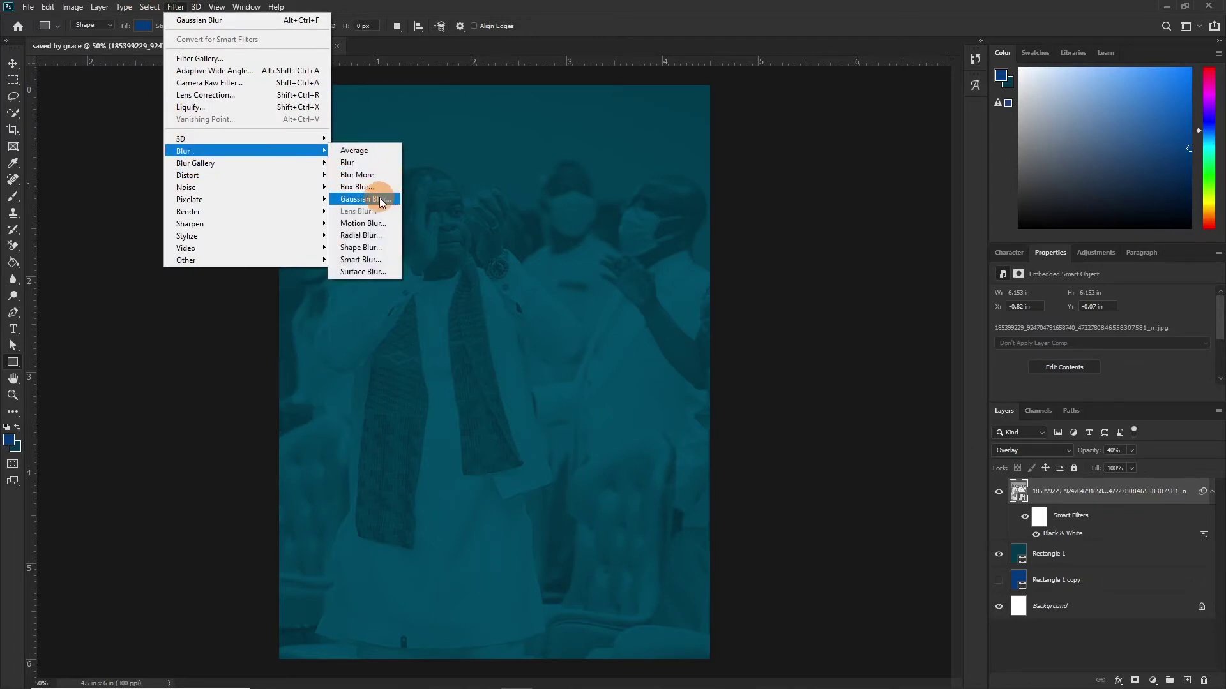
click(380, 200)
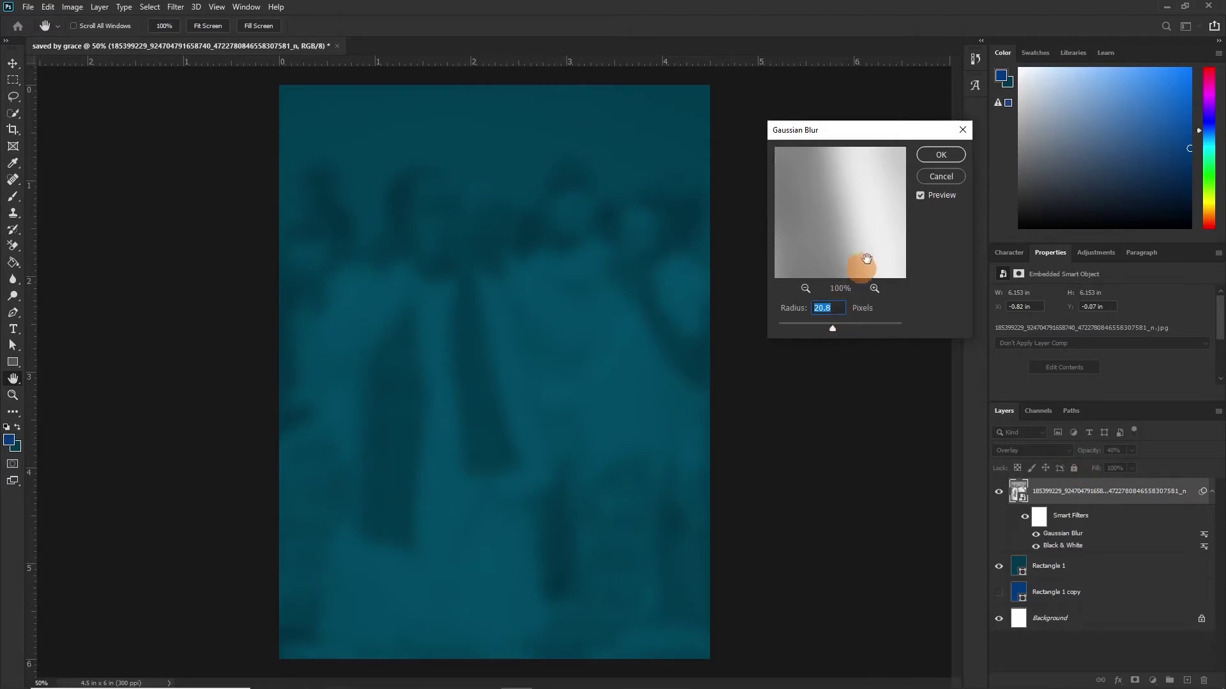
click(829, 324)
drag(828, 327, 830, 326)
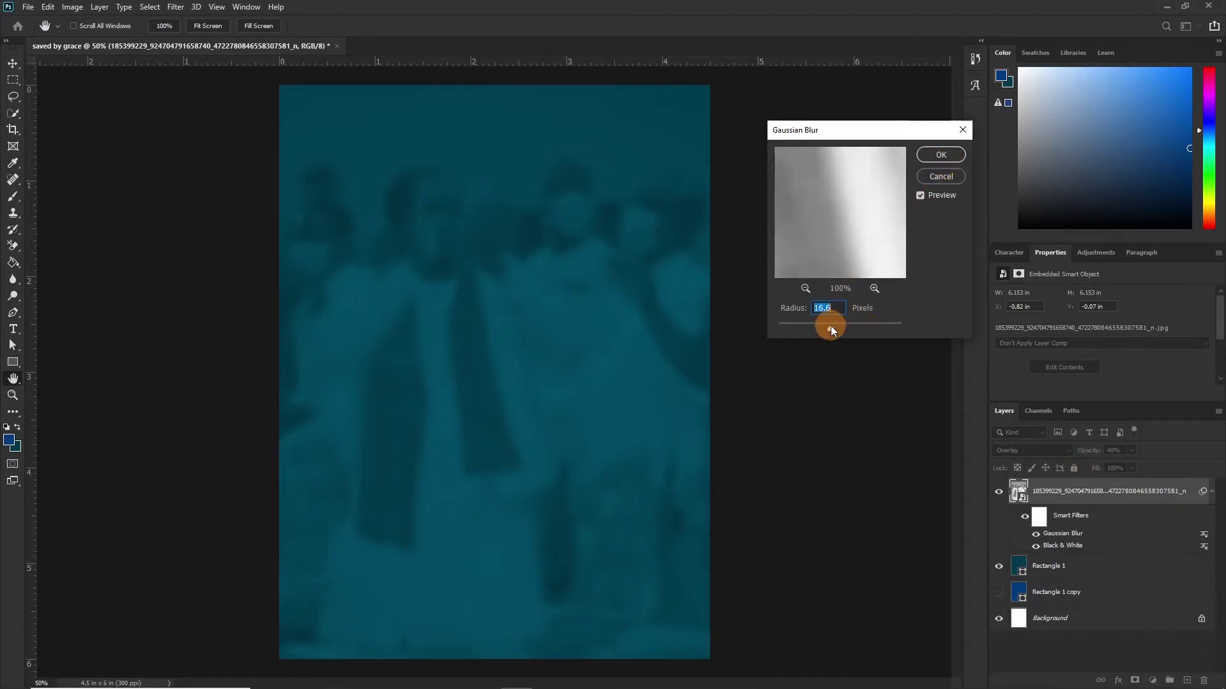
click(952, 154)
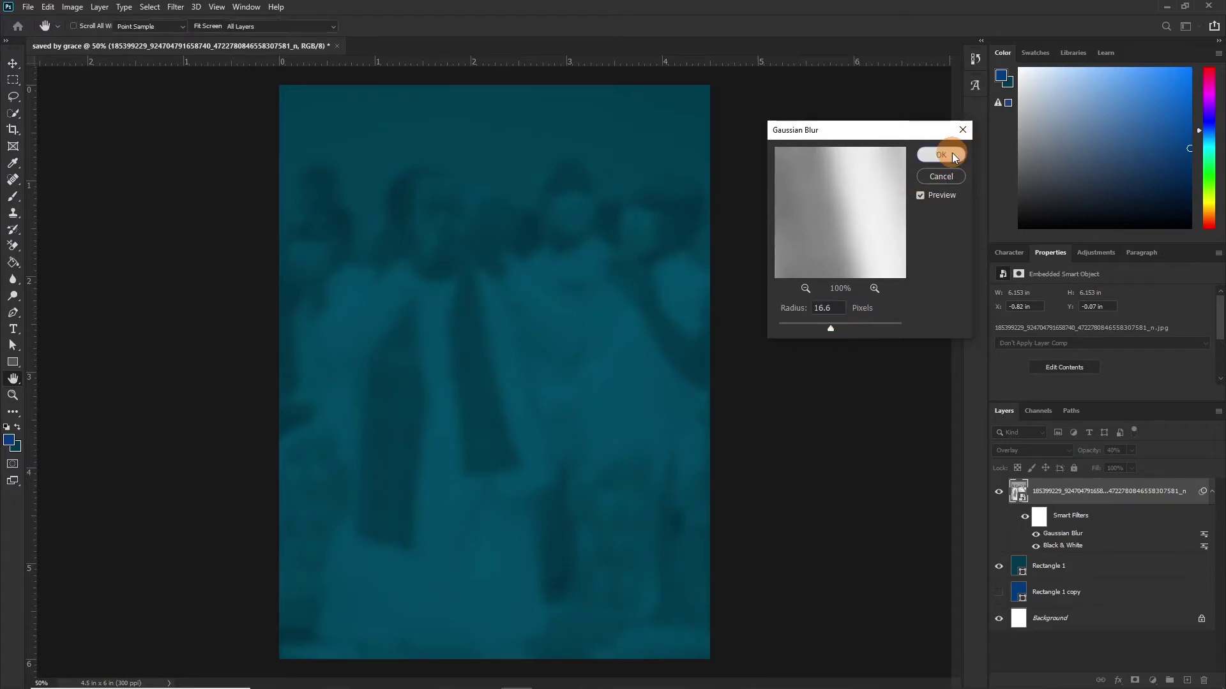
click(1212, 492)
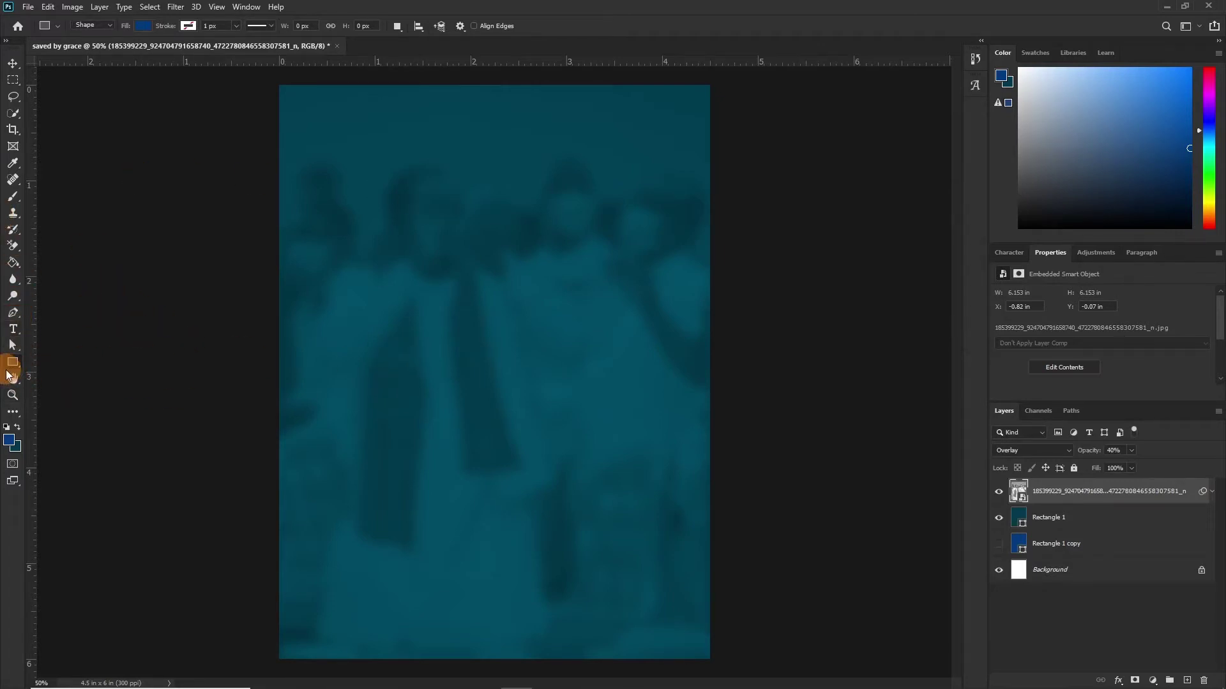
Draw a circle about 1372 px in diameter and centre it horizontally across the upper part of the canvas
drag(15, 372, 89, 383)
drag(339, 171, 776, 678)
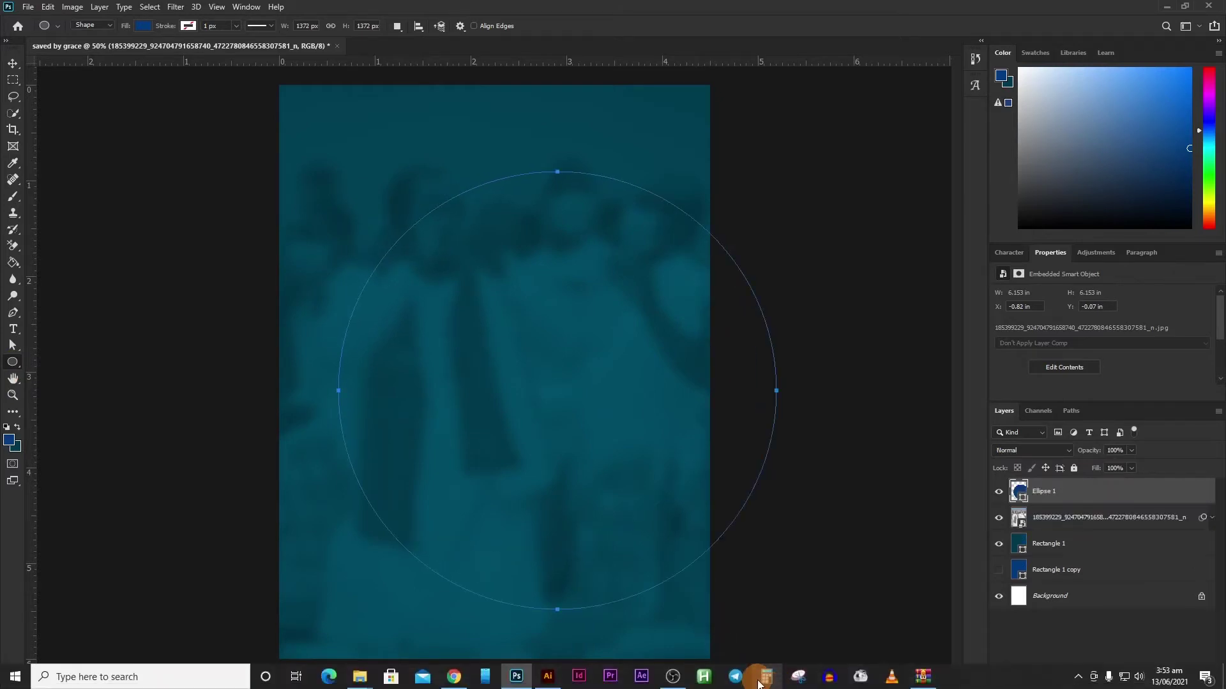
key(v)
drag(555, 437, 496, 361)
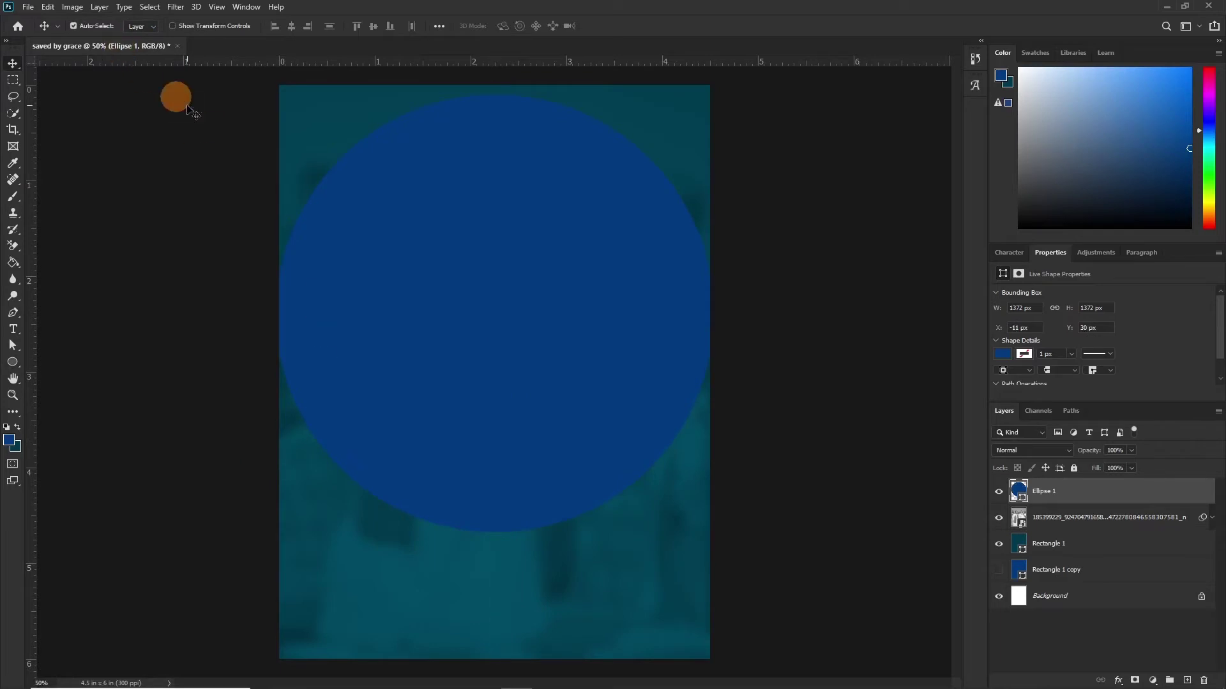
Remove the circle's fill and give it a dark blue stroke from the recently used colors
key(u)
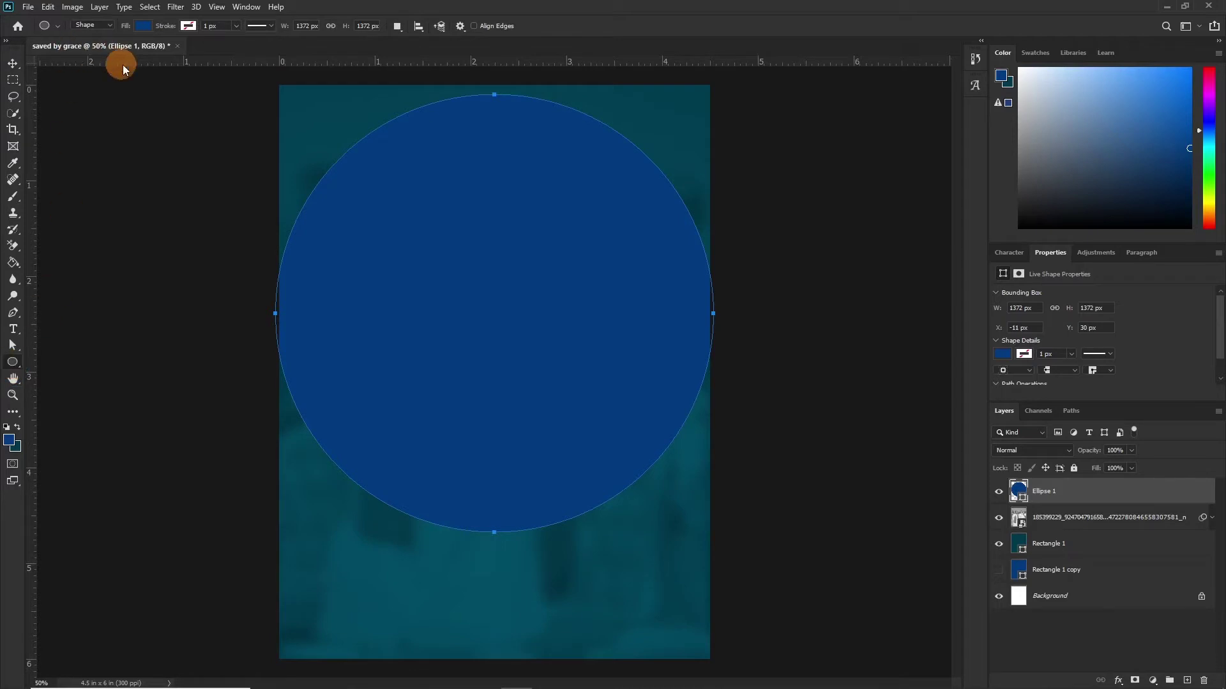
click(138, 28)
click(67, 51)
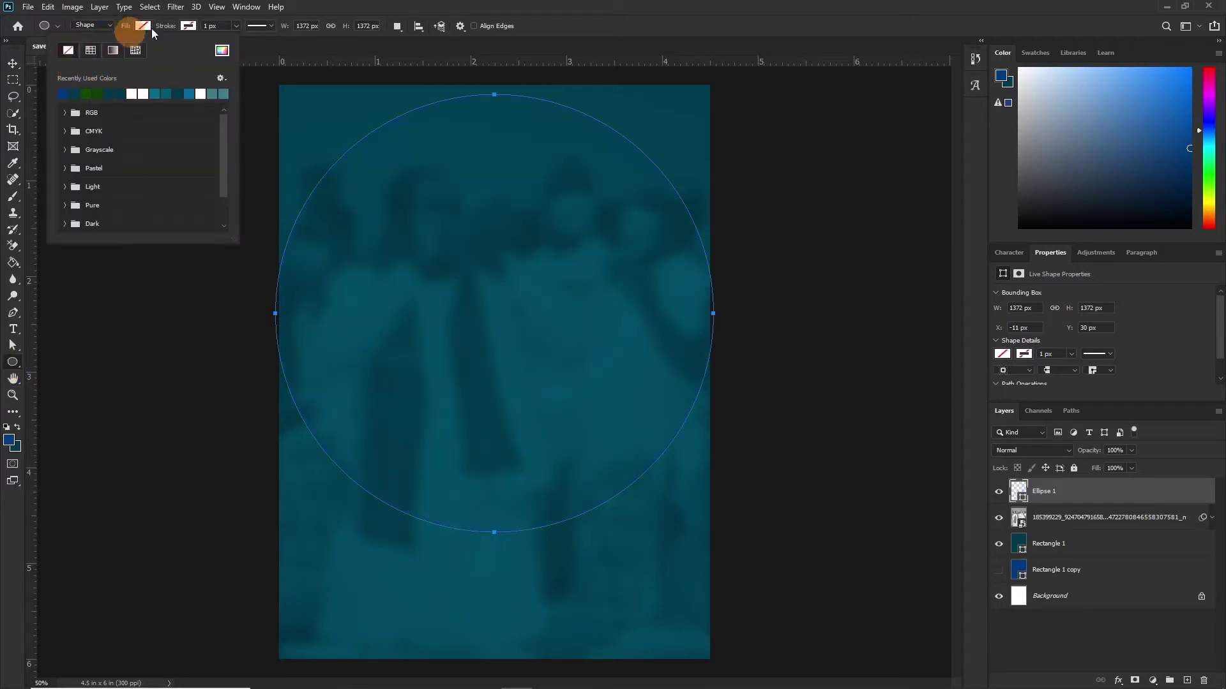
click(189, 26)
click(188, 26)
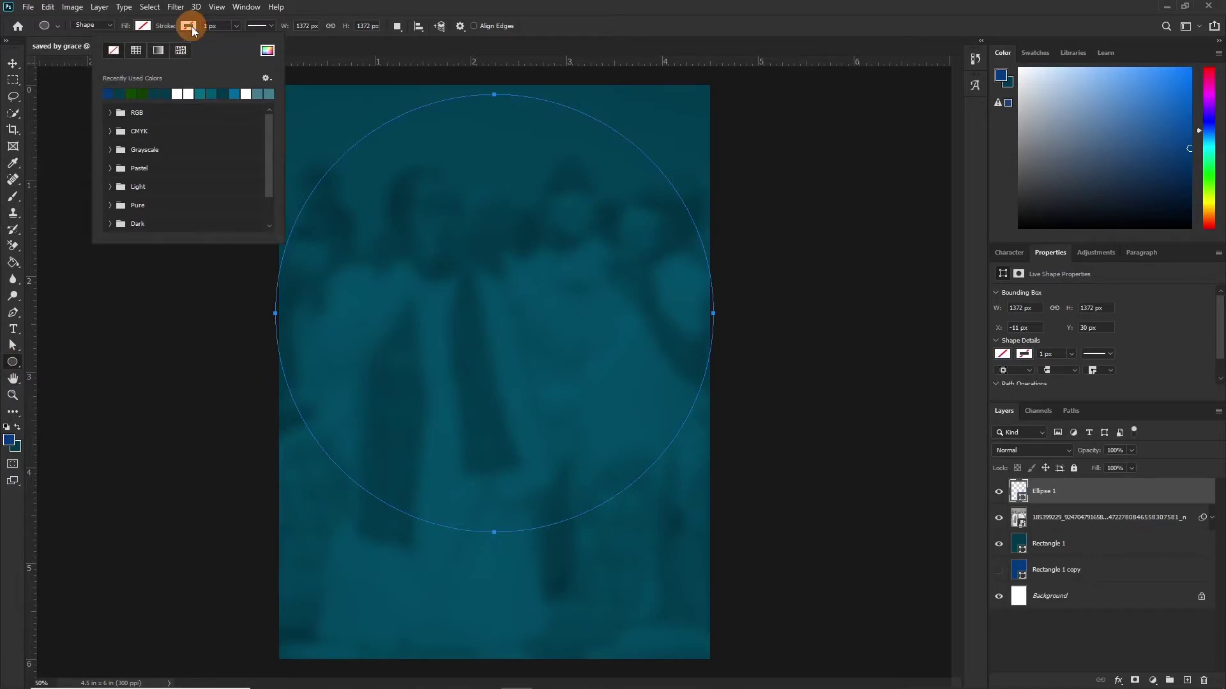
click(110, 94)
Set the circle's stroke width to 200 px to form a thick ring
click(234, 27)
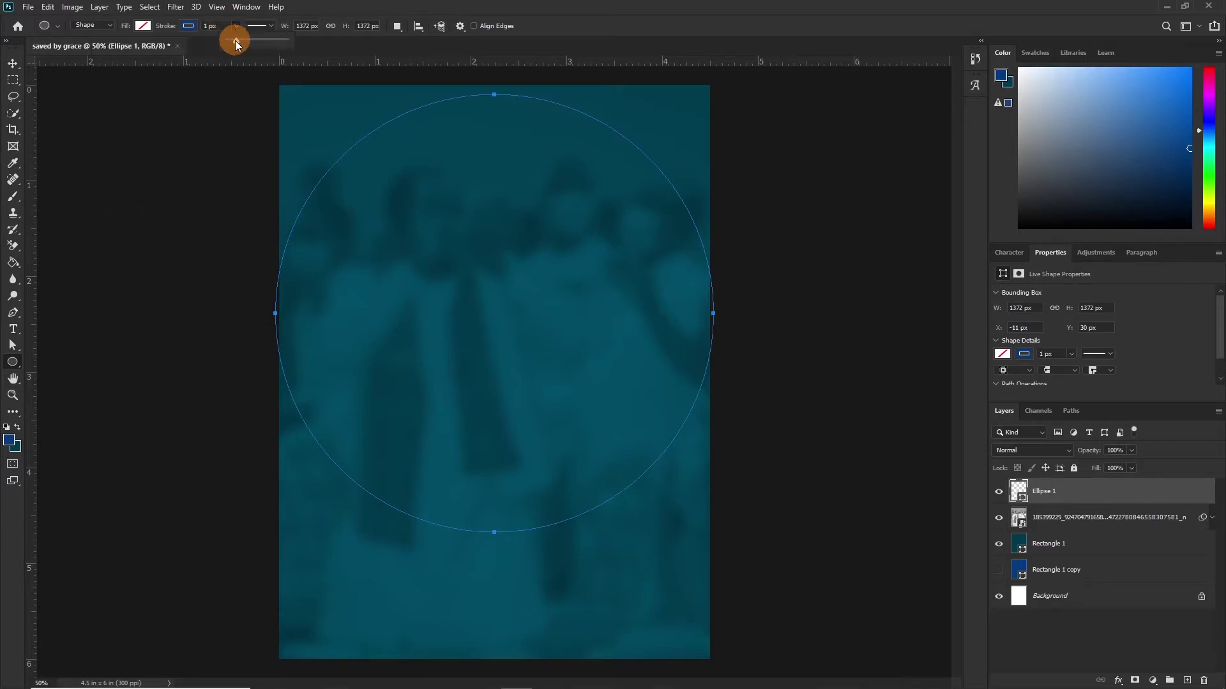
drag(235, 40, 272, 40)
click(206, 26)
double_click(216, 26)
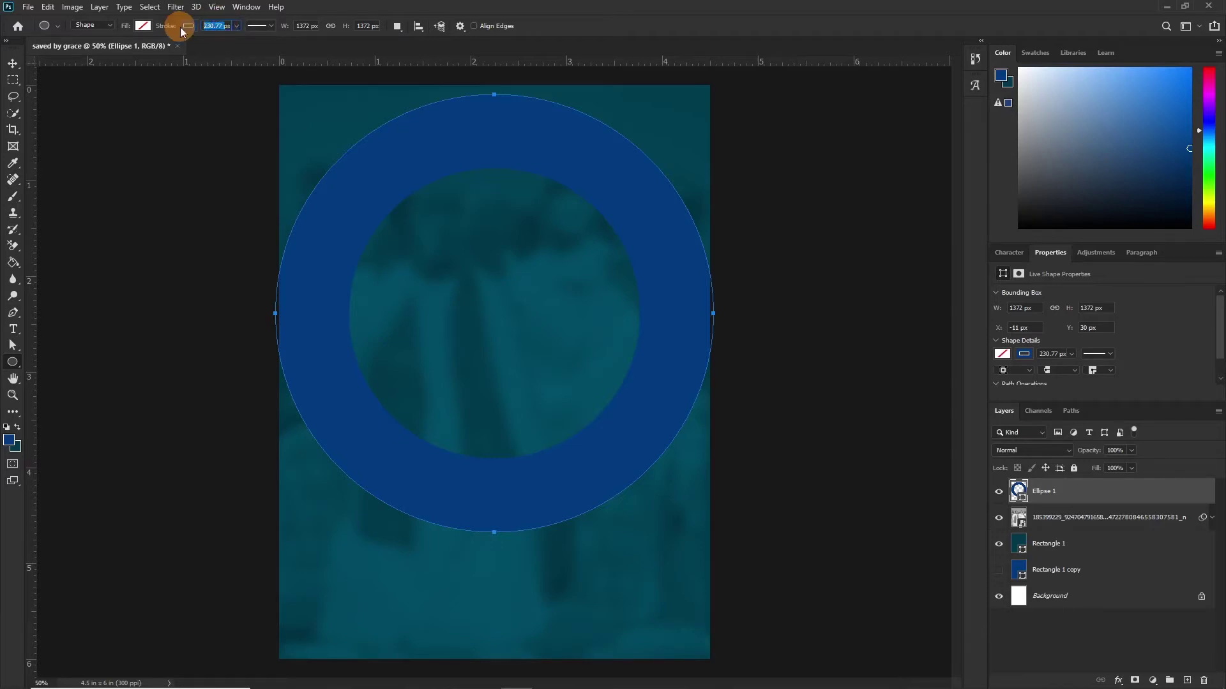
text(200)
key(Return)
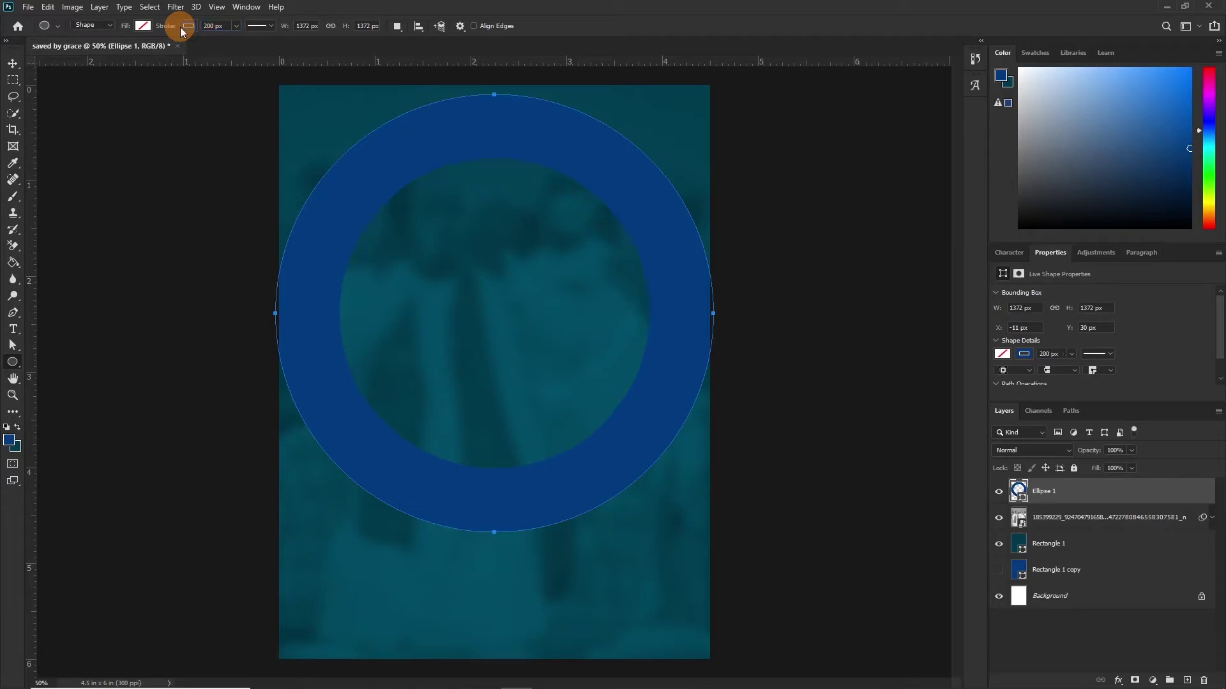
Move the ring up and to the right so it runs past the canvas's top and right edges, at X 31 px, Y -44 px
key(v)
key(ctrl)
key(ctrl+t)
drag(646, 424, 660, 400)
key(Return)
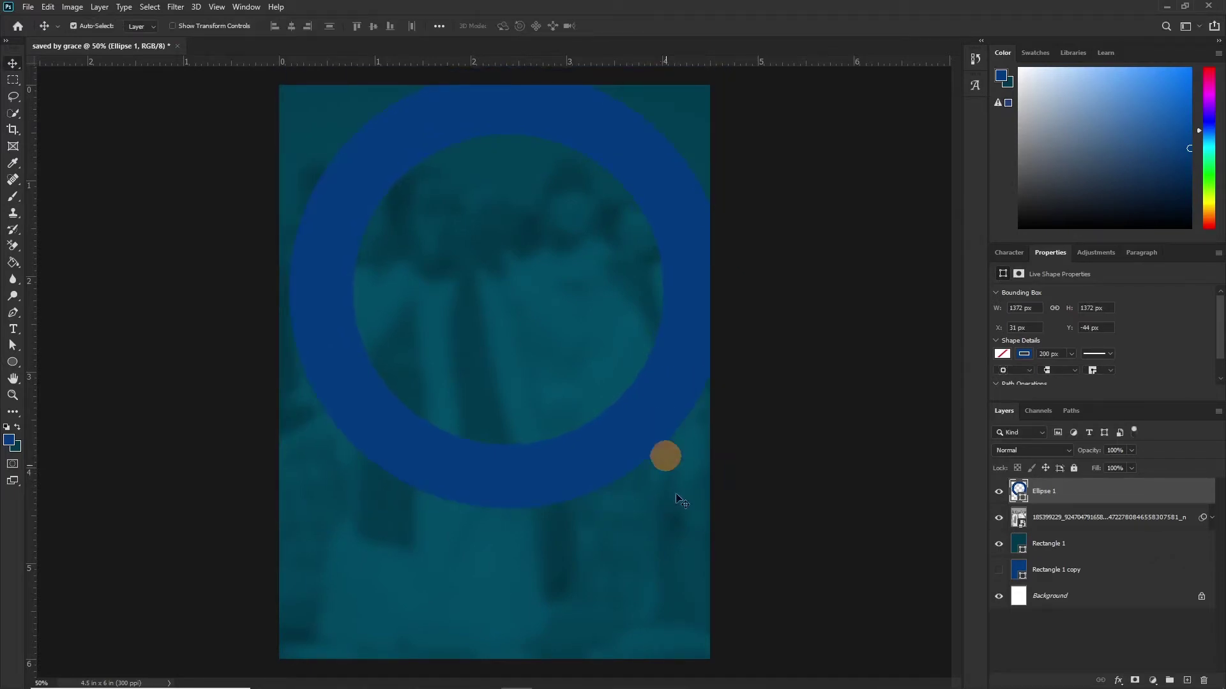
Add a gold linear Gradient Overlay to the ring at an 80° angle and 150% scale
double_click(1104, 500)
drag(811, 252, 745, 94)
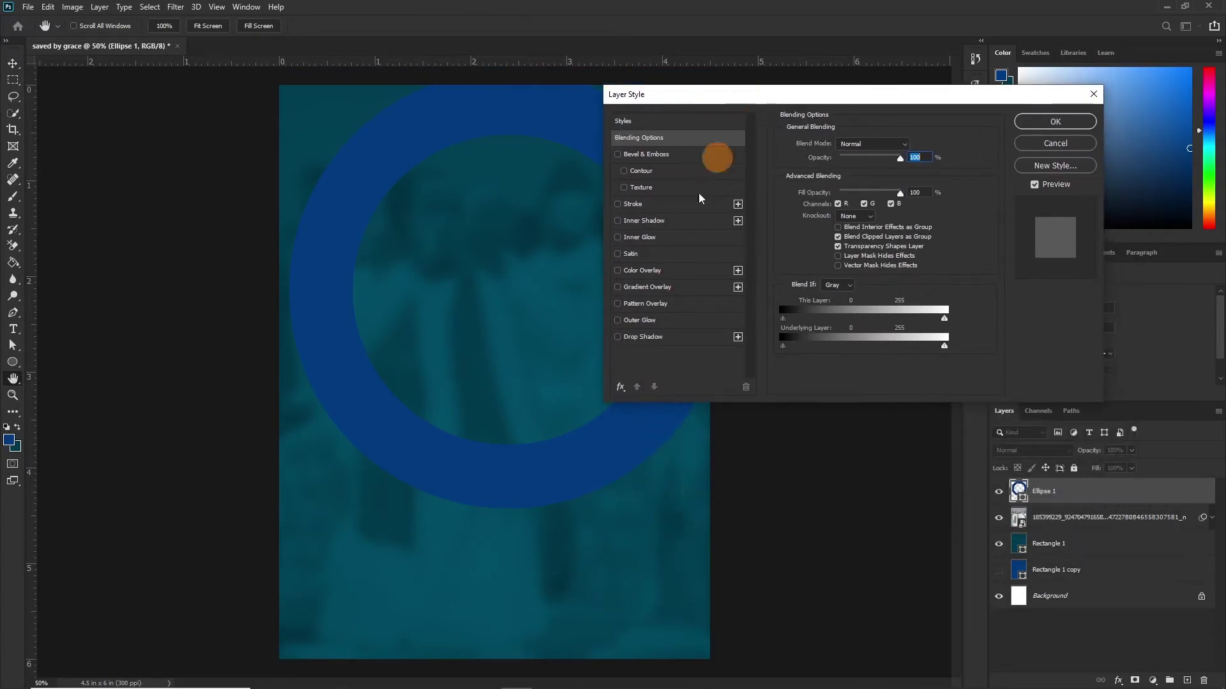
click(618, 289)
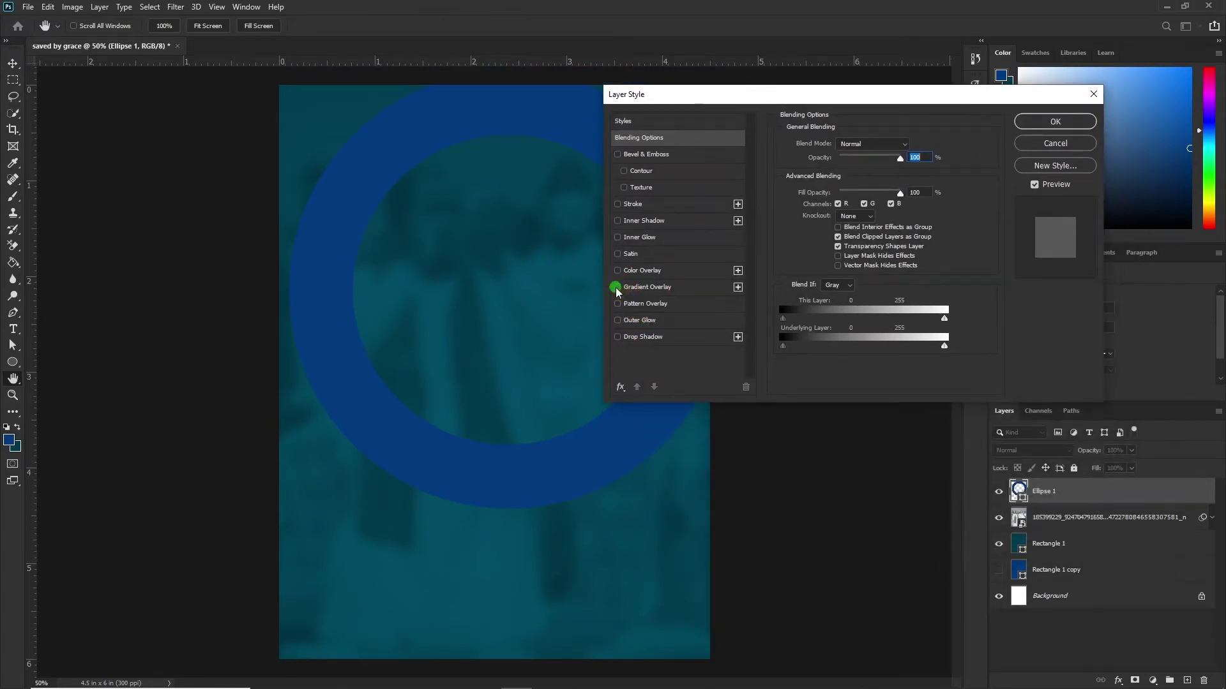
click(657, 289)
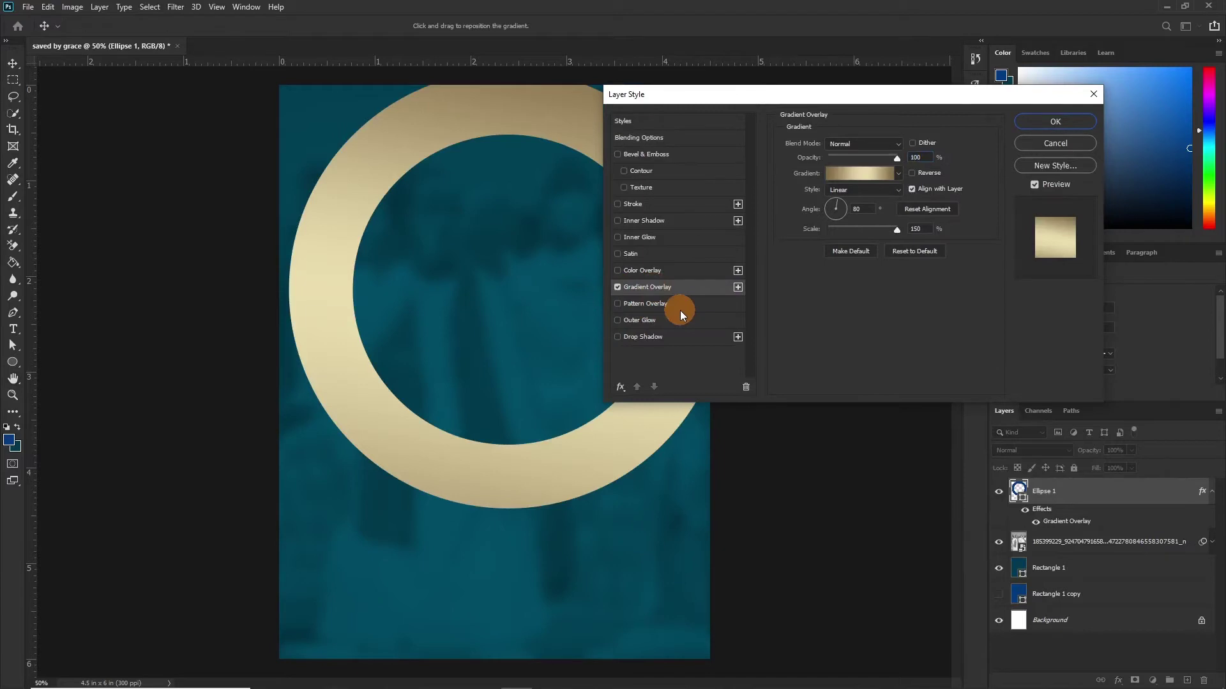
click(859, 184)
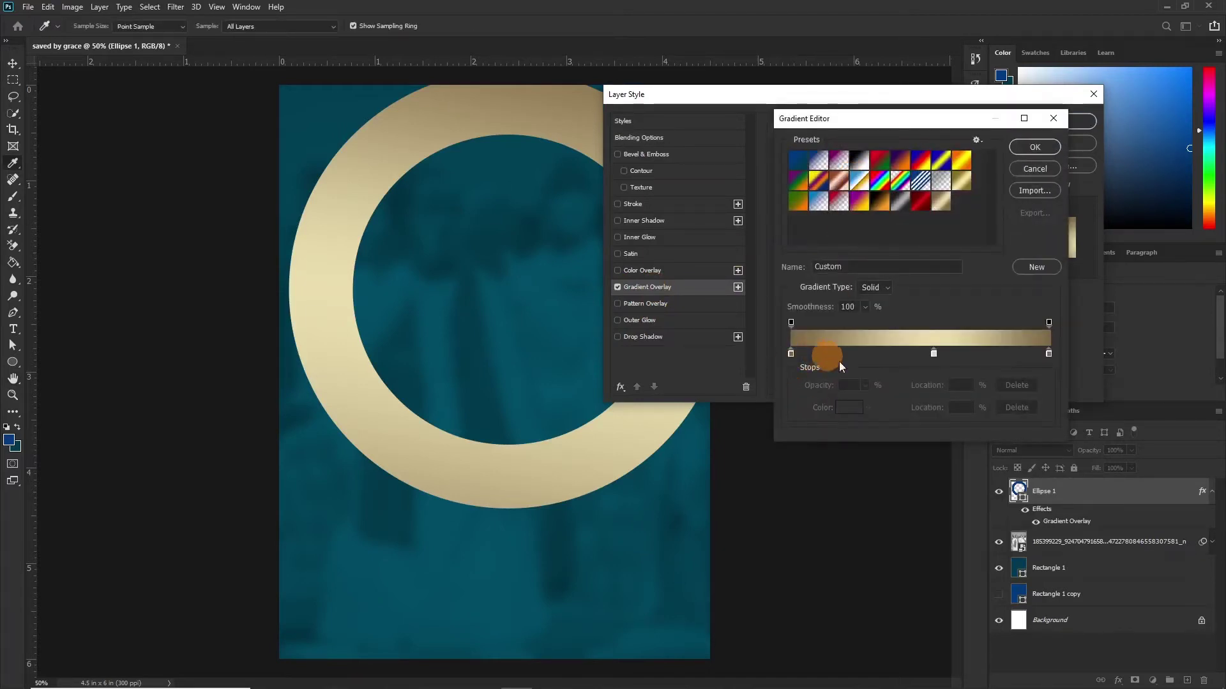
click(1035, 147)
click(1067, 122)
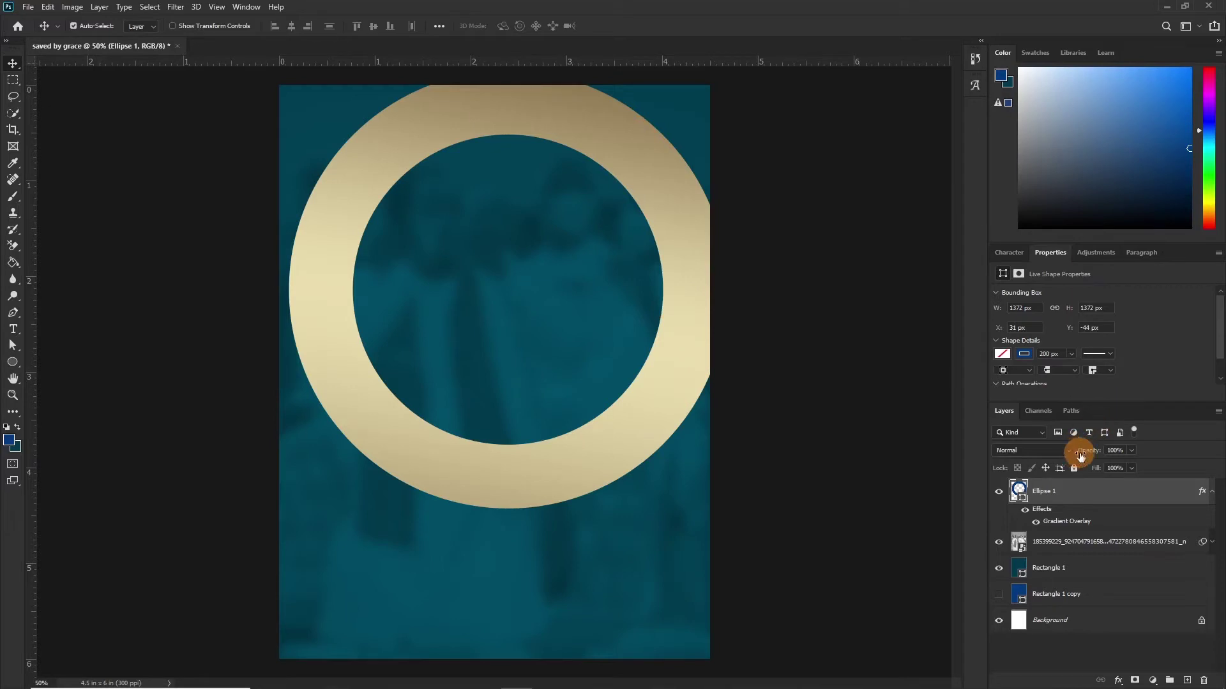
Convert the ring layer to a smart object
right_click(1083, 497)
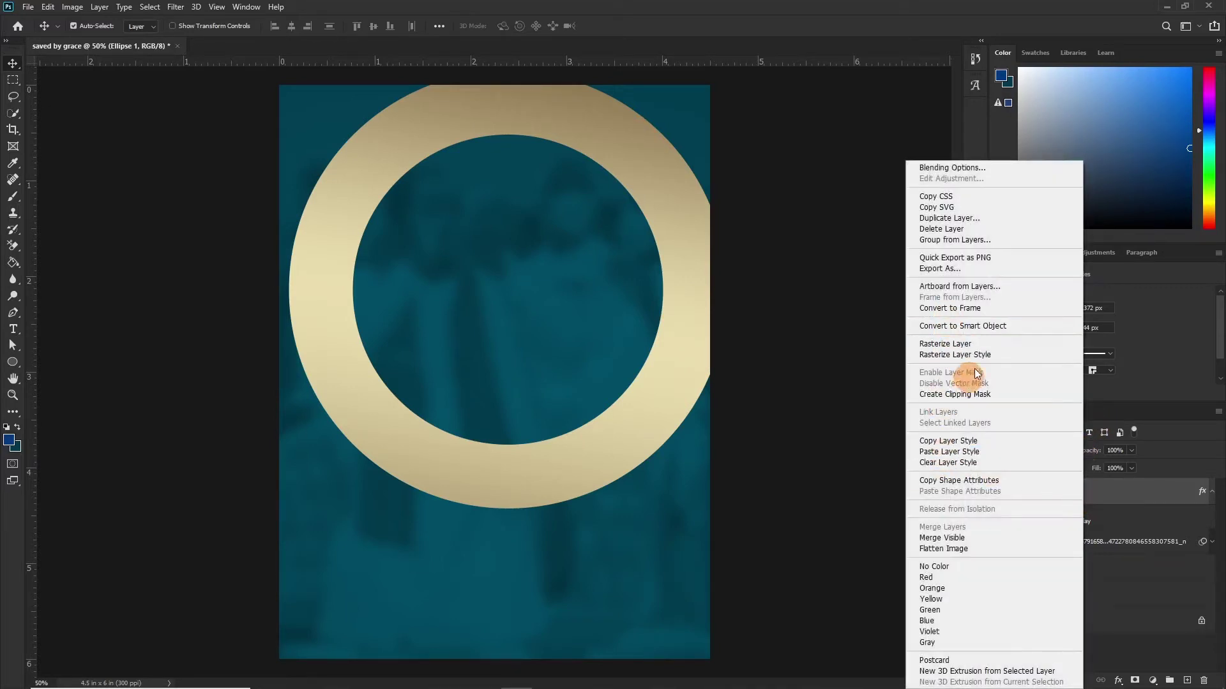
click(1129, 494)
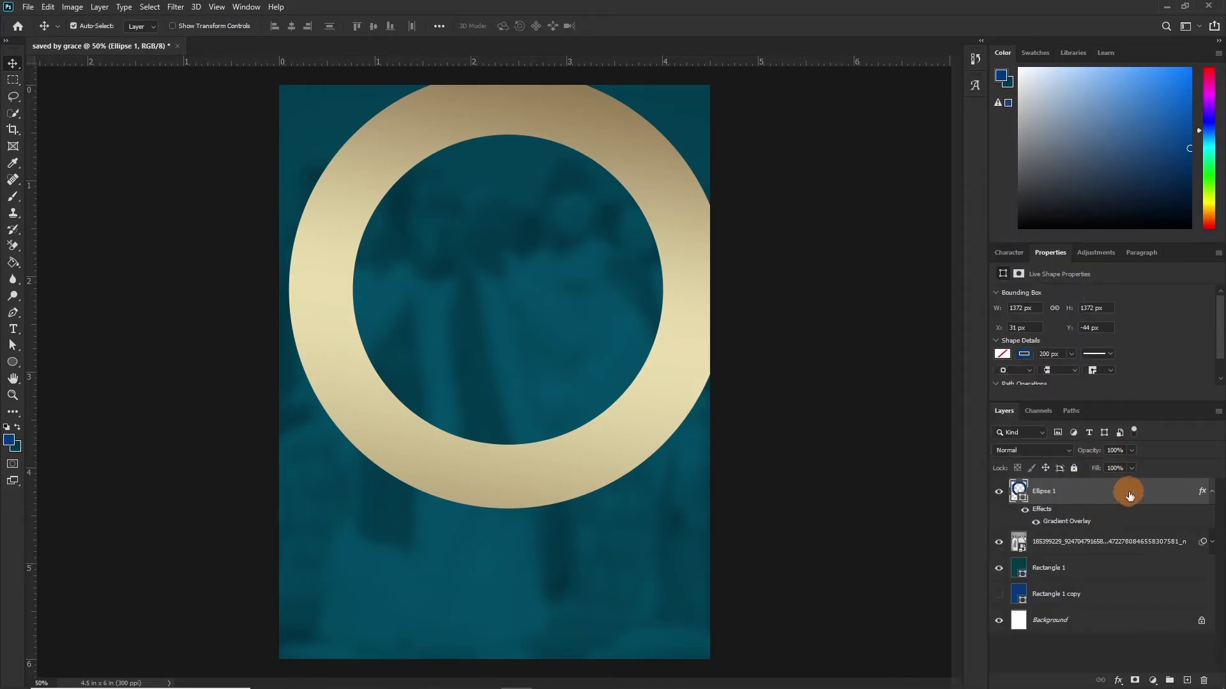
right_click(1129, 495)
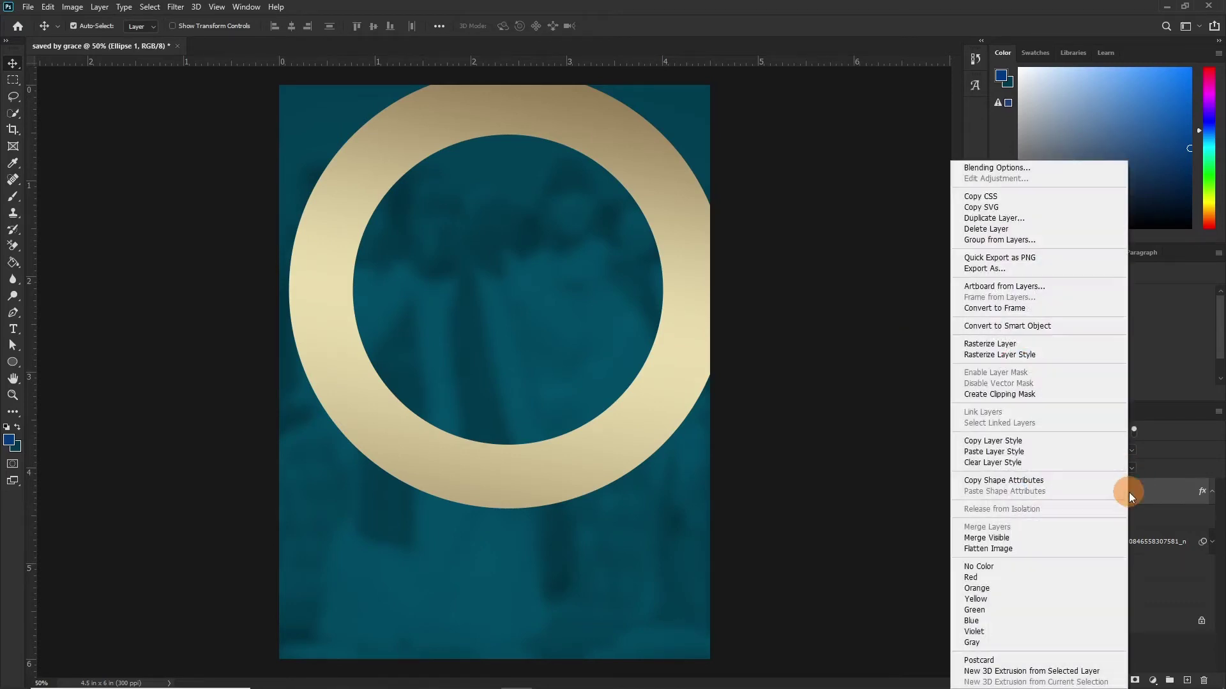
click(987, 332)
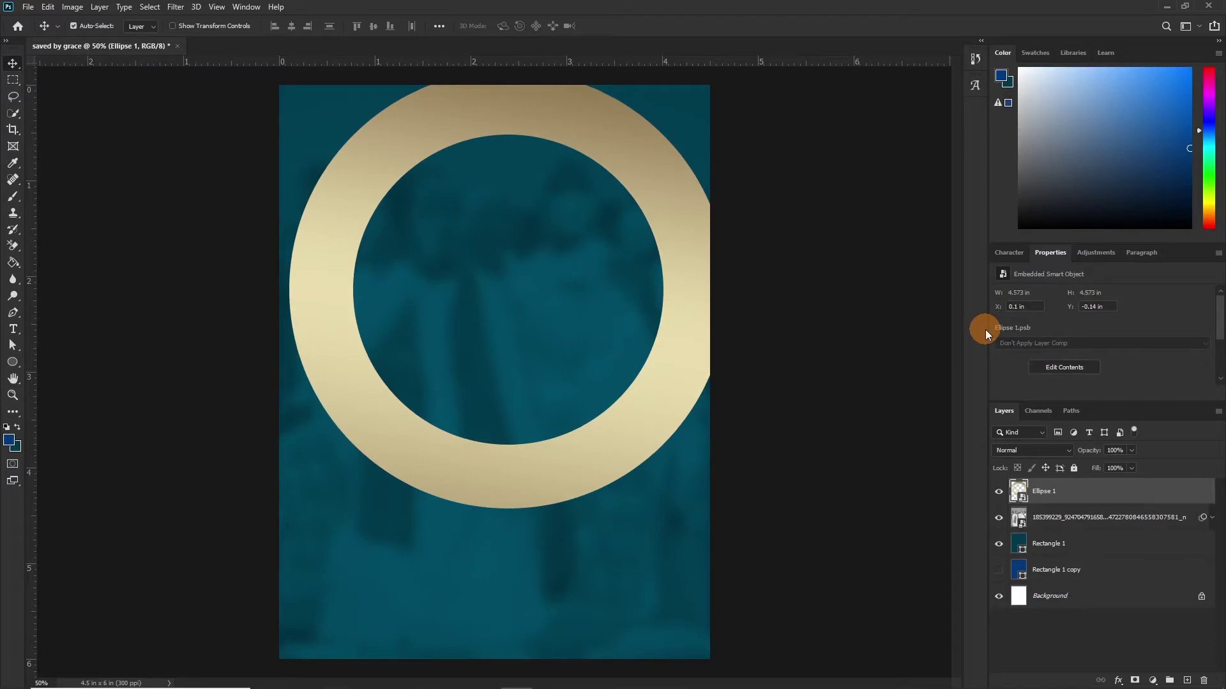
Place the triangle pattern image 20190616_012817.png from the file folder over the upper half of the ring
mouse_move(353, 677)
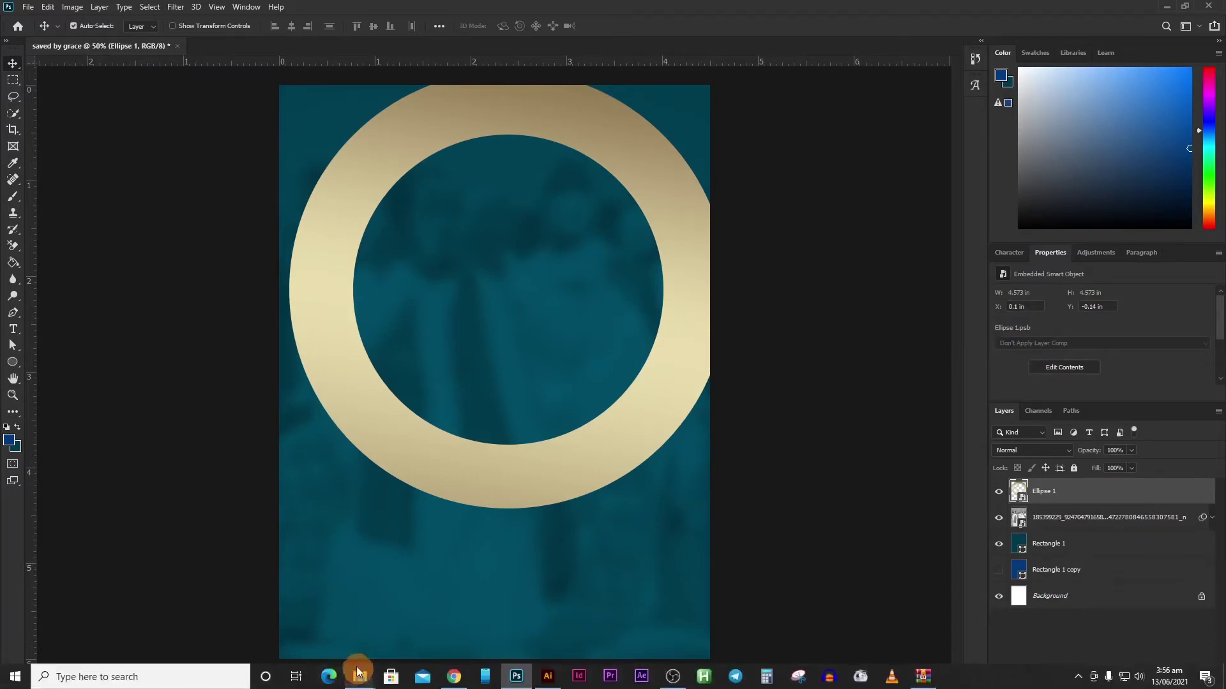
click(333, 569)
drag(284, 112, 507, 380)
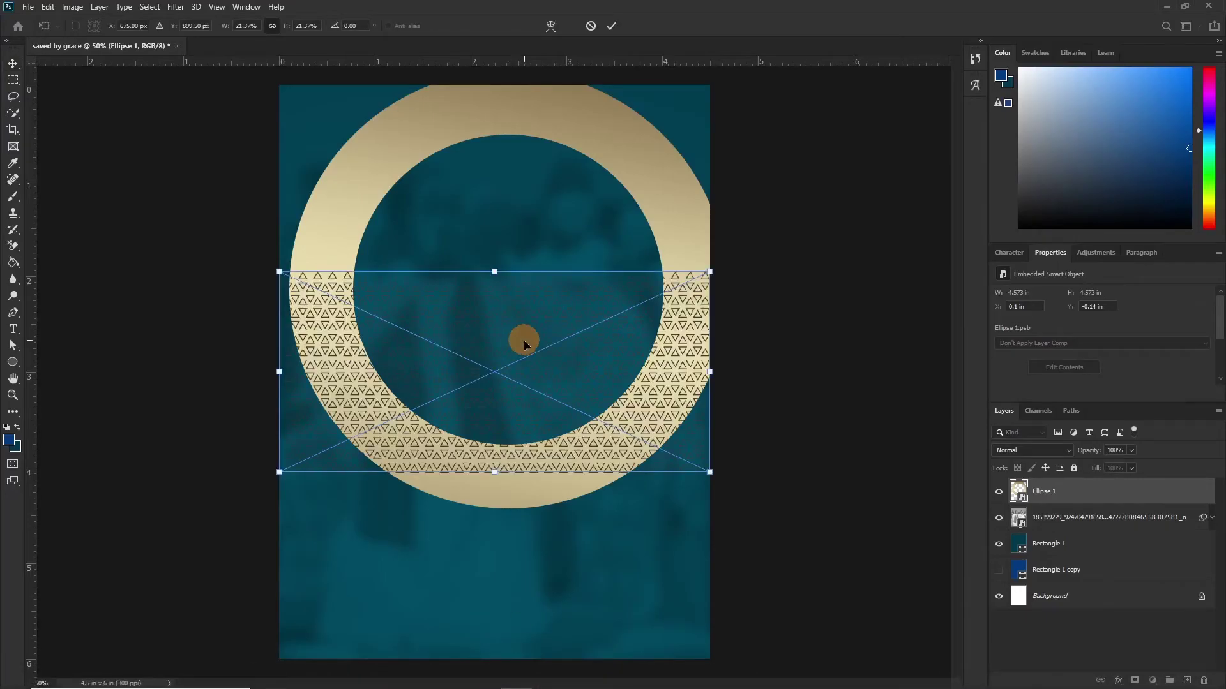
drag(615, 410, 623, 220)
double_click(623, 220)
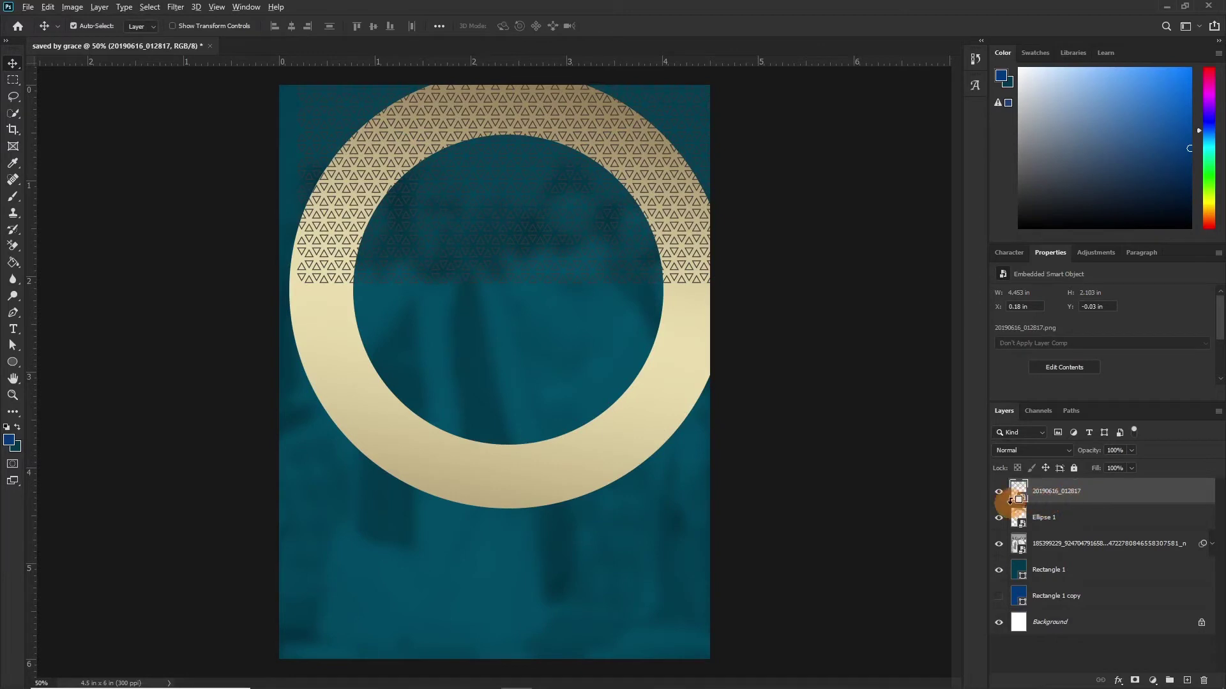
Clip the triangle pattern and a duplicate of it to the ring, moving the duplicate down over the ring's lower half
drag(1010, 502, 1103, 509)
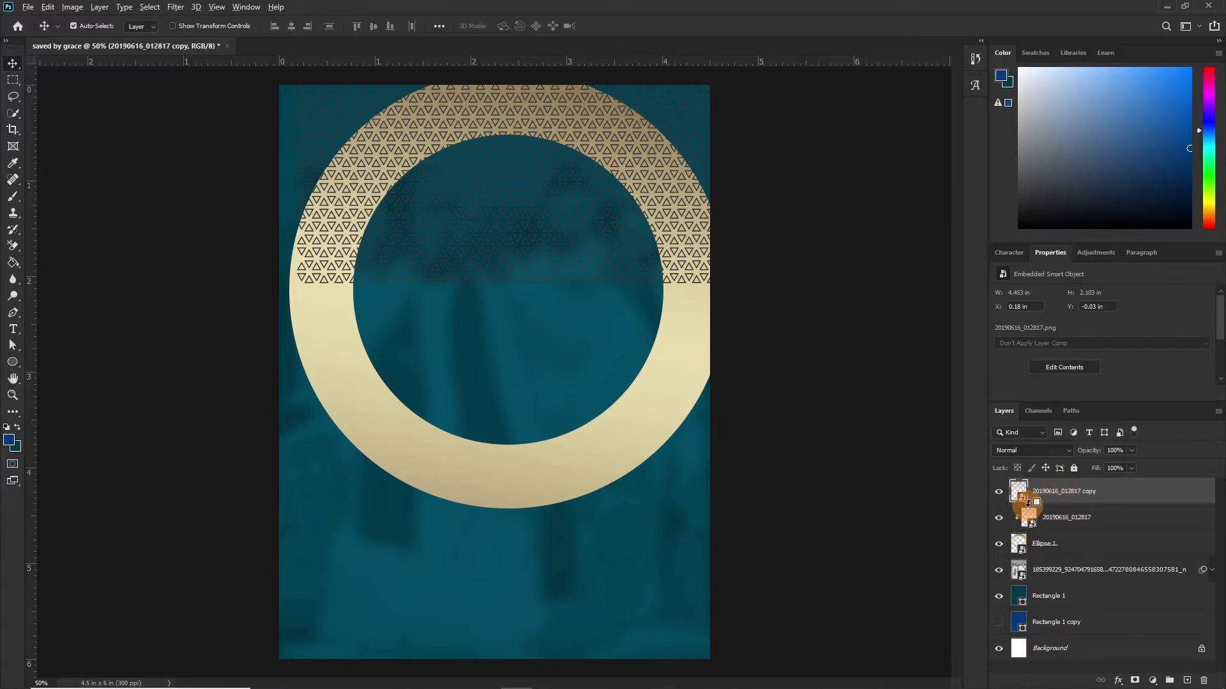
alt+click(1025, 501)
drag(648, 136, 639, 300)
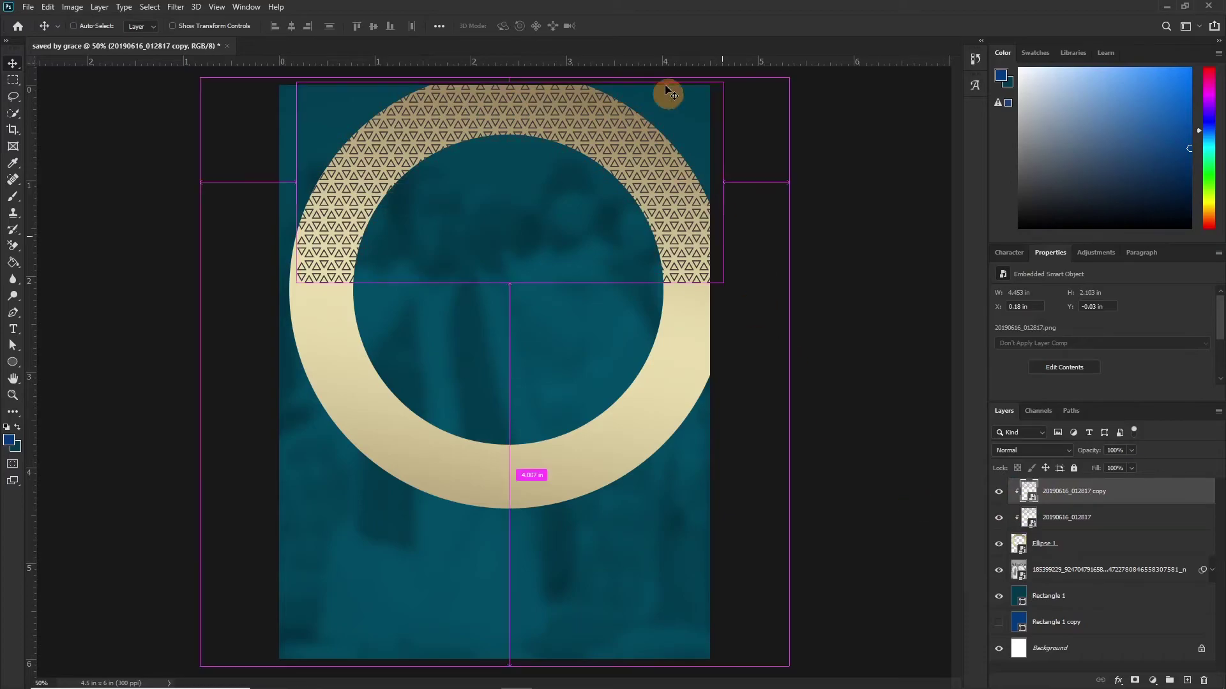
drag(433, 265, 432, 295)
Transform both triangle pattern layers together so they cover the entire ring
shift+click(1133, 571)
key(ctrl+t)
drag(542, 511, 602, 558)
key(Return)
Set both pattern layers to Soft Light blending at 46% opacity
click(977, 468)
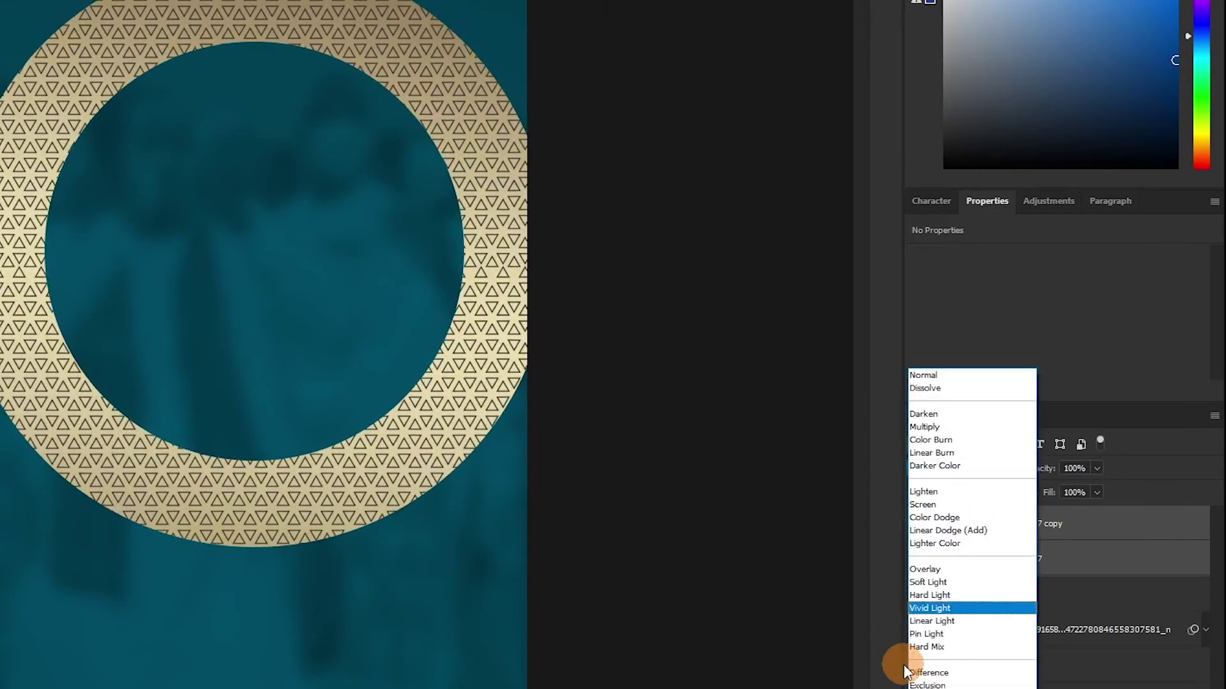
click(927, 583)
drag(1050, 471, 1022, 492)
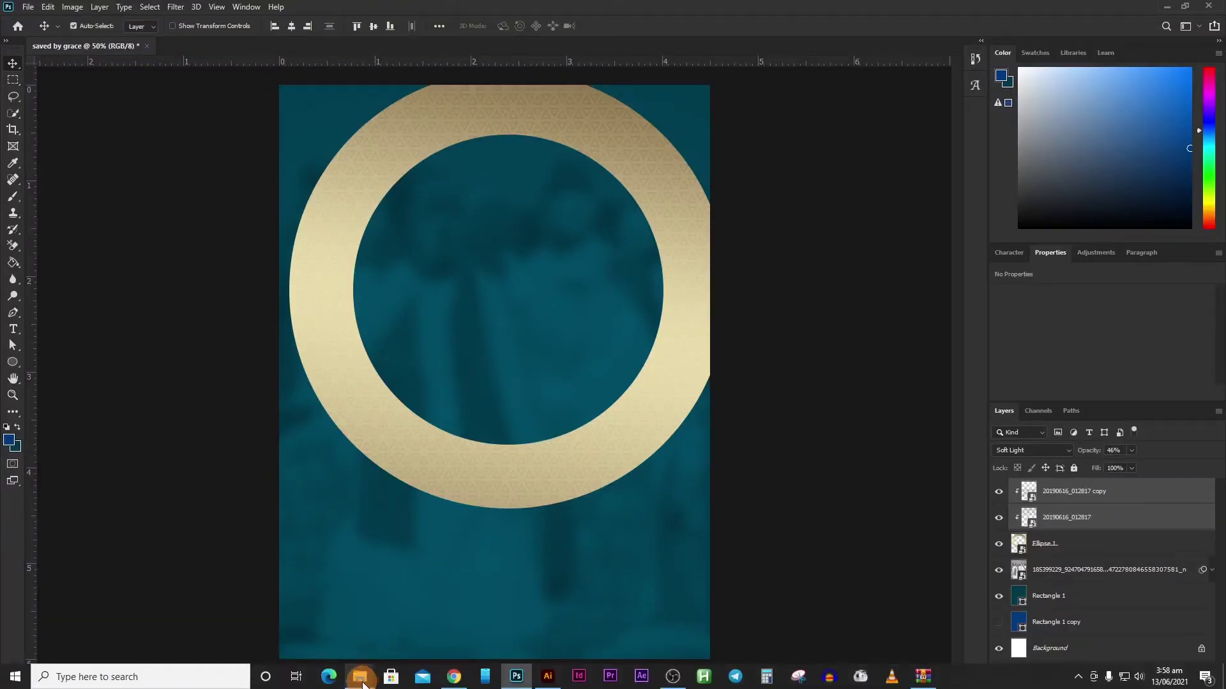
Place the cut-out portrait of the man in a suit, scale it to about 78.6% and position it in the flyer's lower-right corner
mouse_move(362, 682)
click(310, 634)
drag(624, 315, 561, 562)
drag(281, 83, 370, 207)
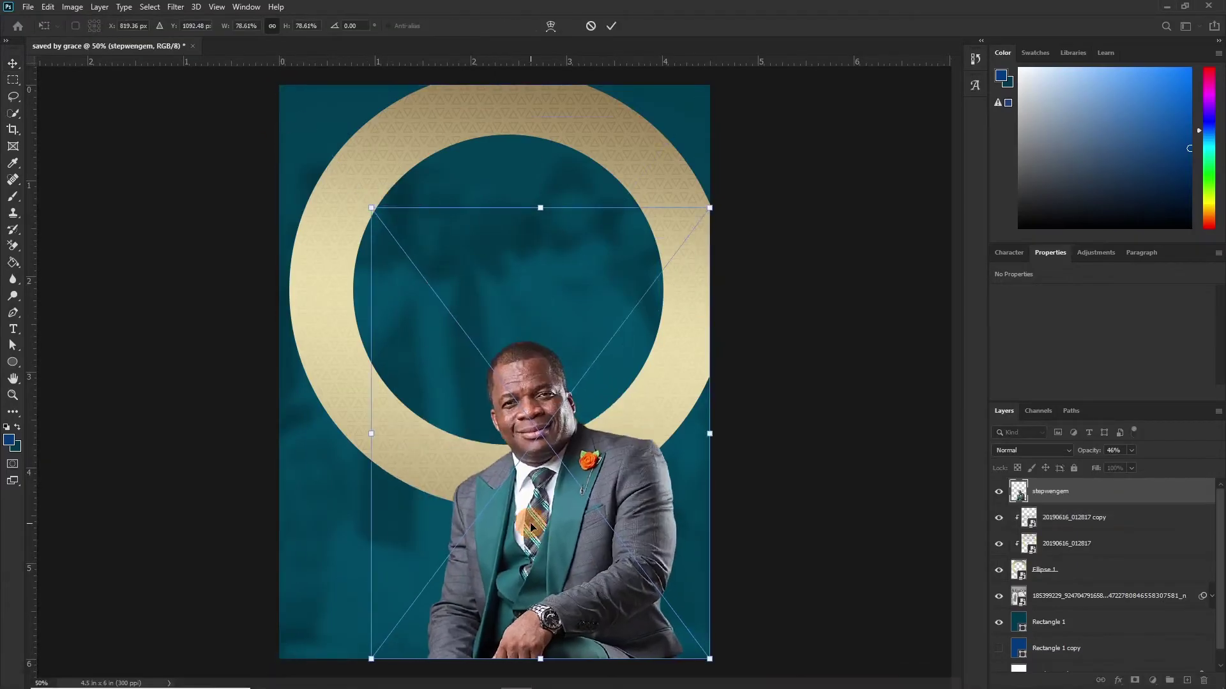
drag(426, 353, 494, 353)
key(Return)
Nudge the ring slightly up and to the right, and group all layers between the portrait and the Background
ctrl+click(675, 305)
drag(651, 405, 693, 366)
click(1090, 639)
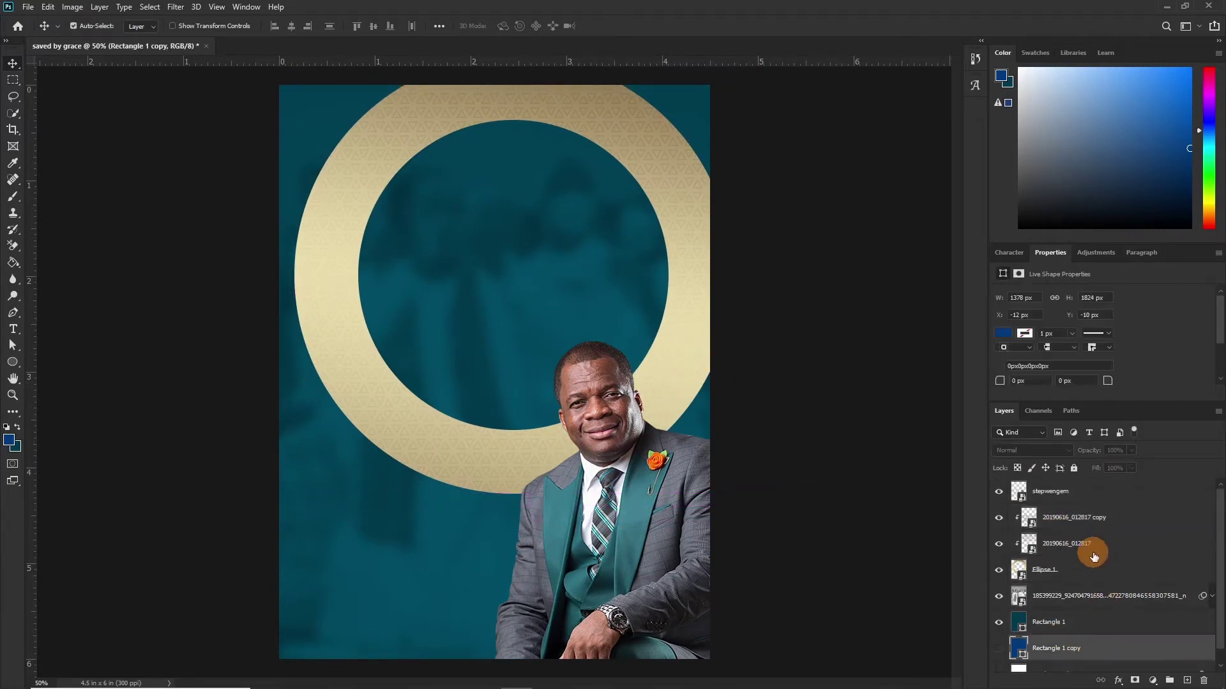
shift+click(1098, 518)
key(ctrl+g)
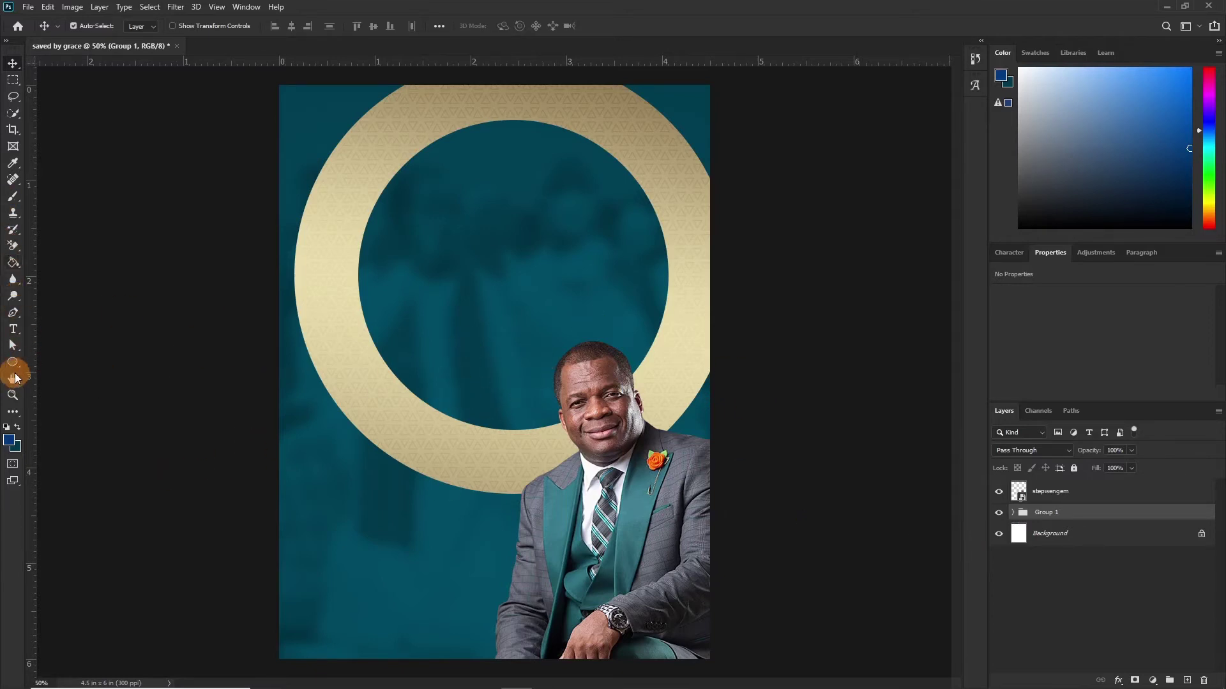
Draw an ellipse about 862 × 952 px behind the portrait and fill it with bright cyan #00ccff
click(12, 362)
drag(451, 249, 727, 553)
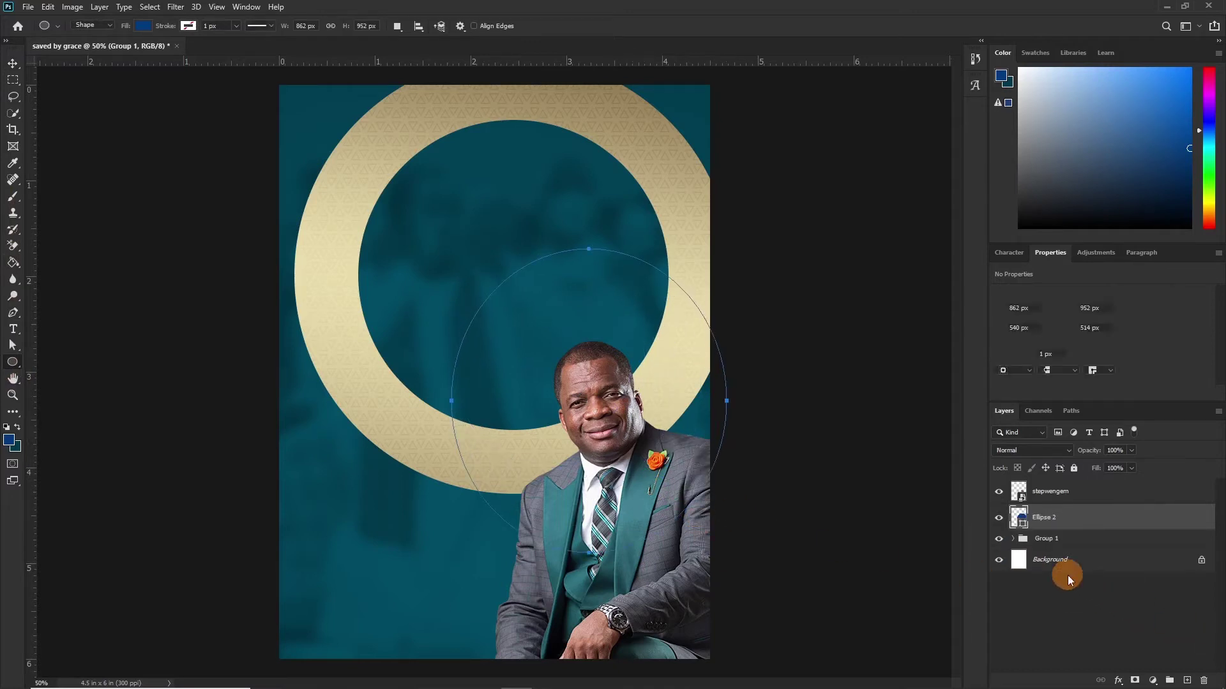
double_click(1022, 525)
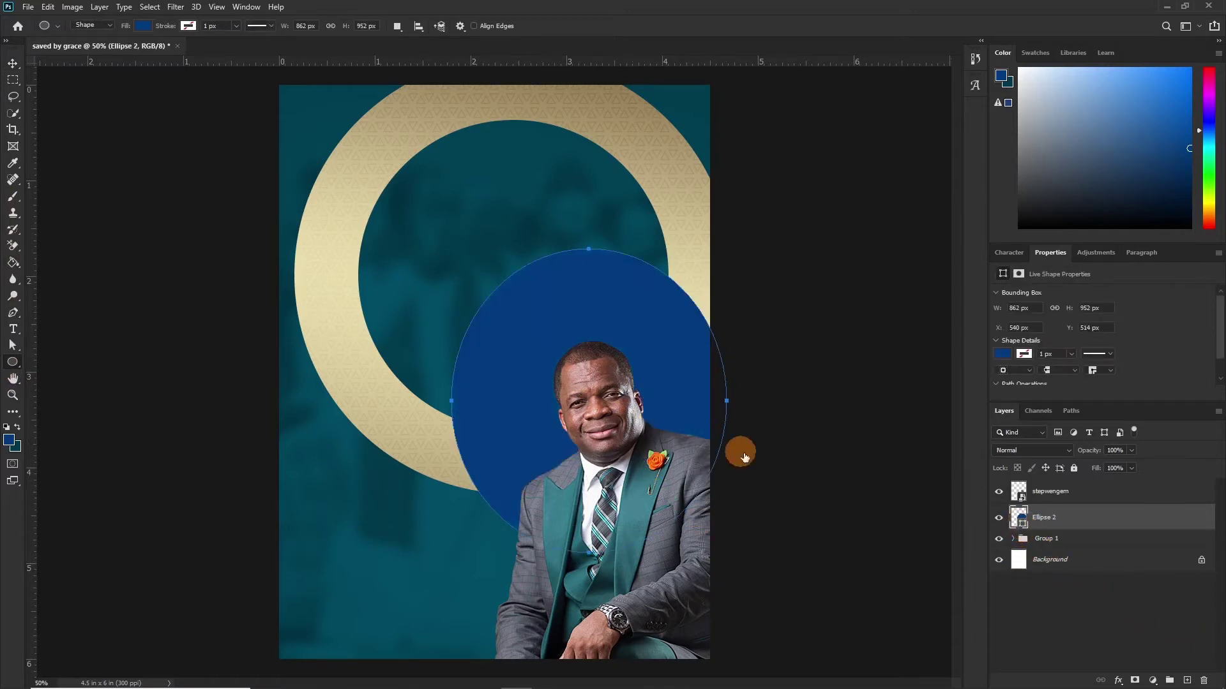
drag(976, 335, 966, 340)
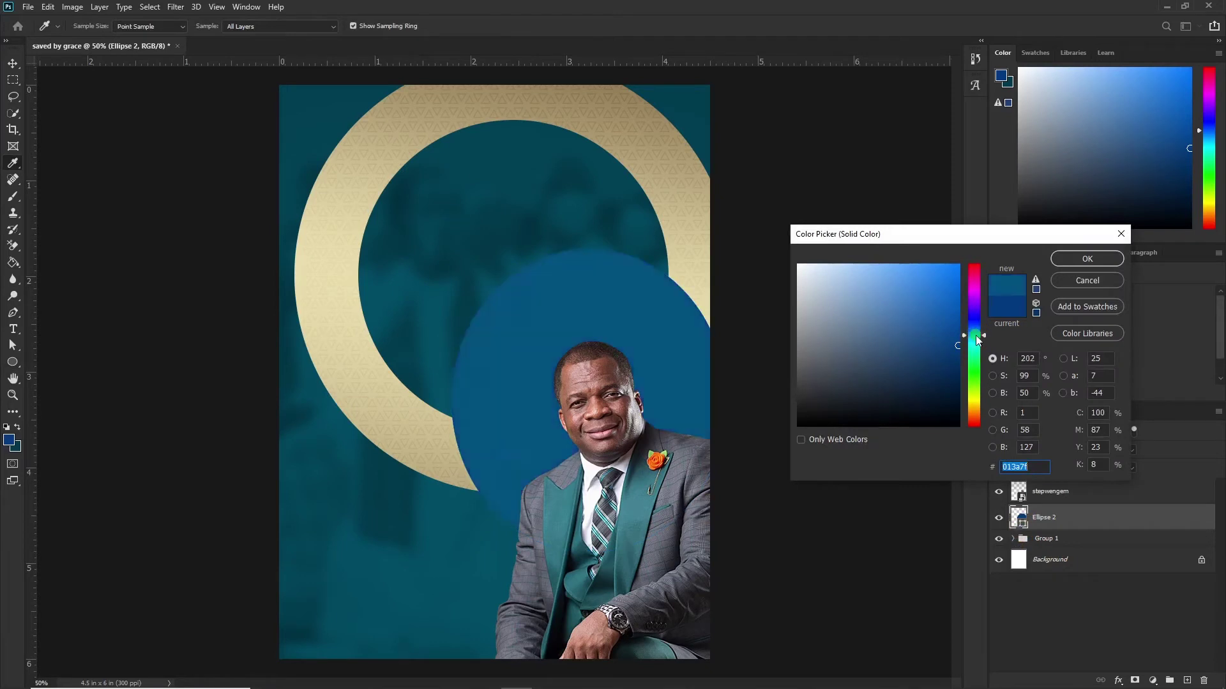
drag(926, 281, 987, 243)
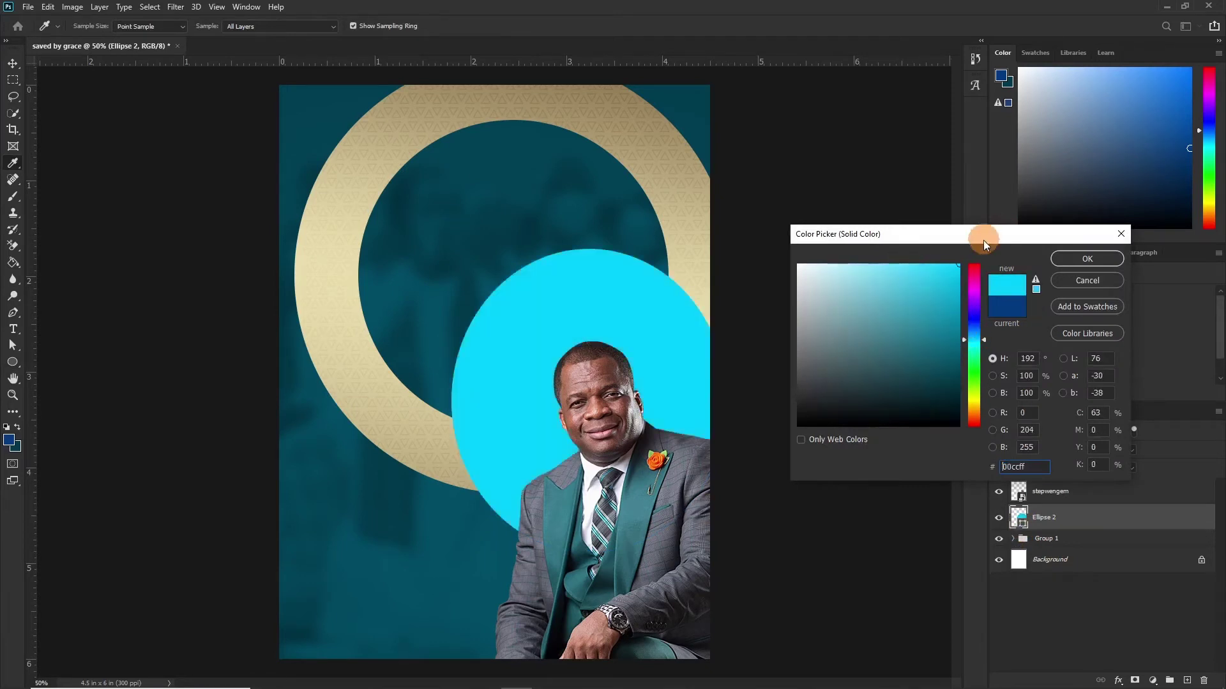
click(1094, 258)
Soften the cyan ellipse into a glow with a large-radius Gaussian Blur as a smart filter, and expand Group 1's layer list
click(1067, 515)
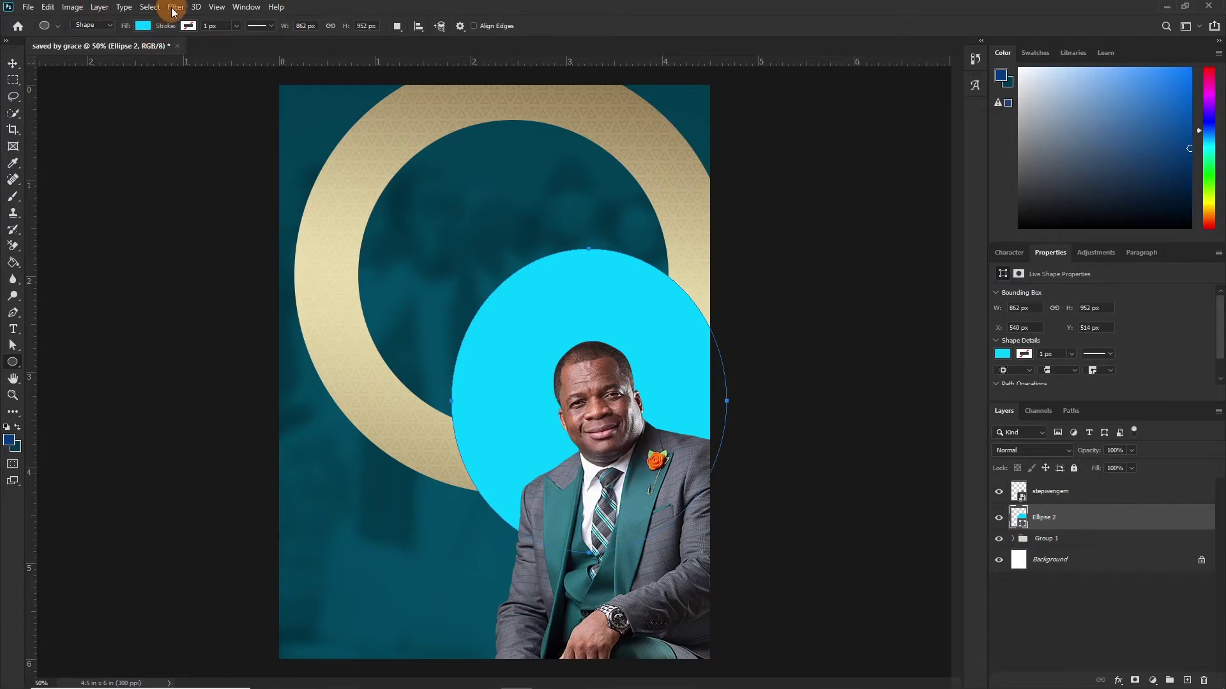
click(151, 9)
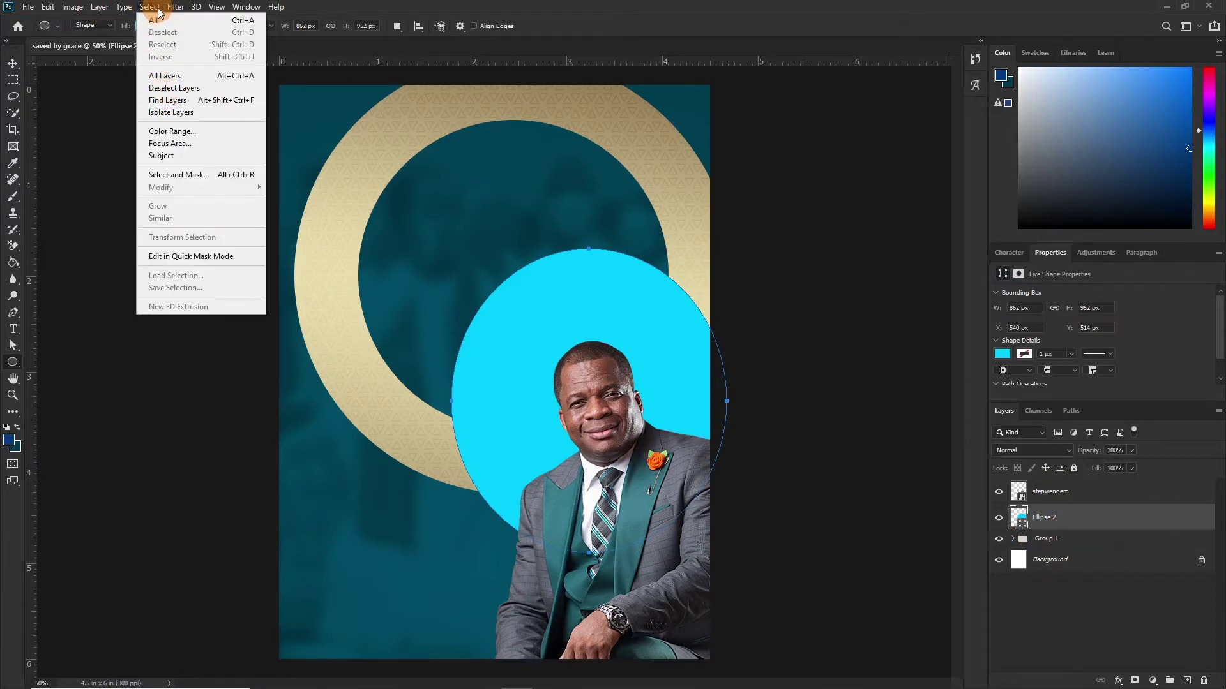
click(172, 8)
mouse_move(209, 149)
click(377, 198)
click(593, 260)
drag(820, 324, 882, 323)
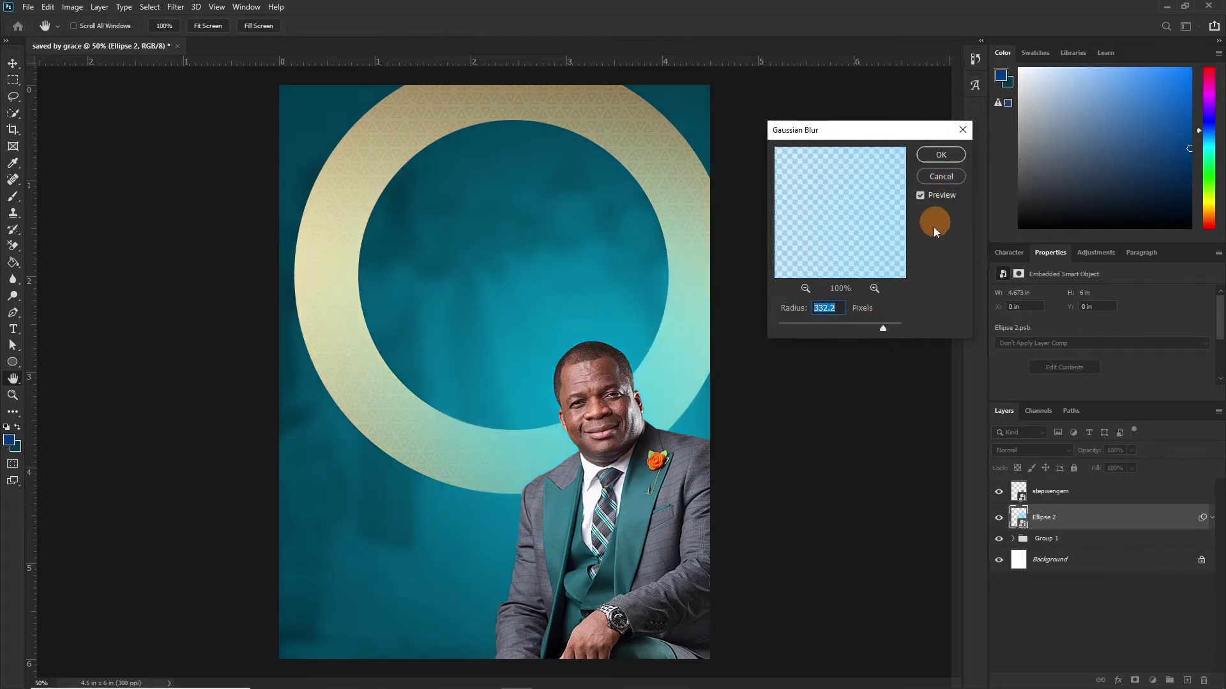
drag(890, 329, 880, 325)
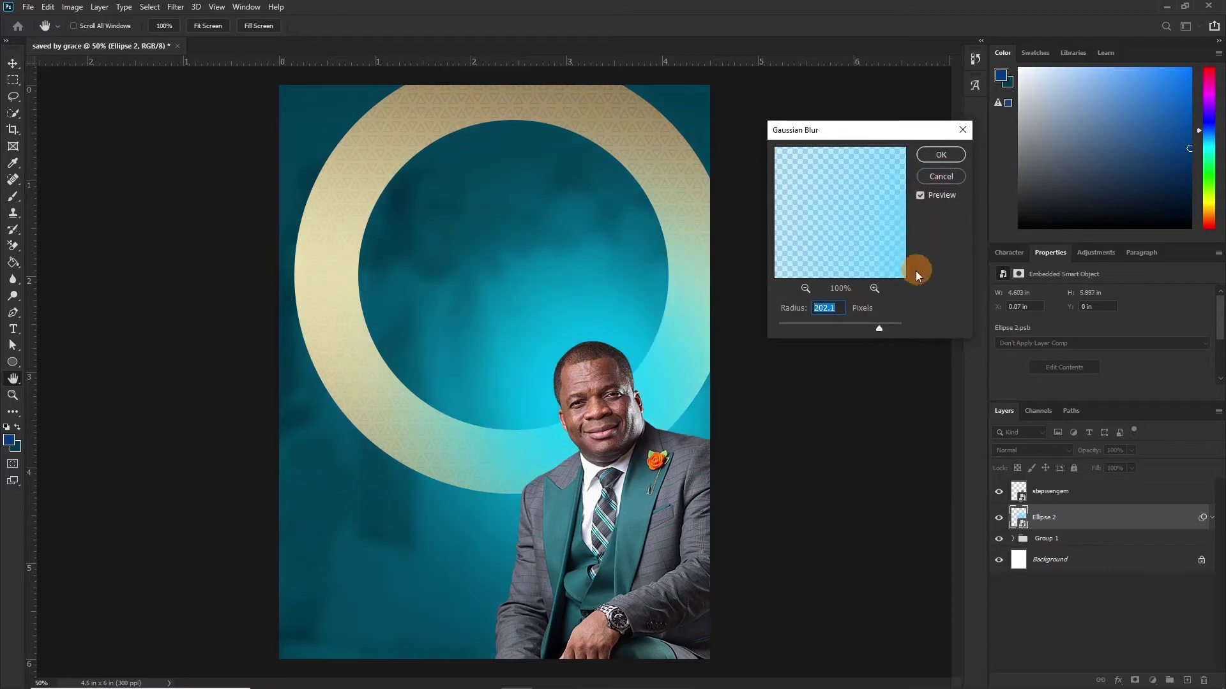
click(941, 155)
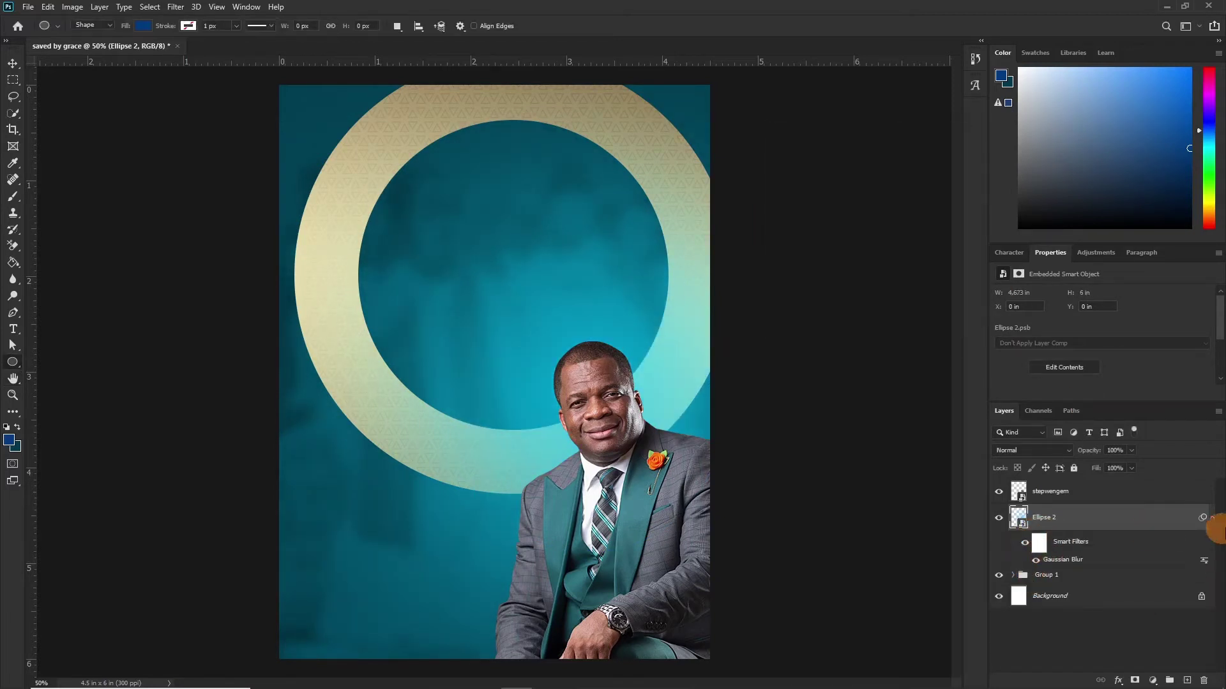
click(1211, 521)
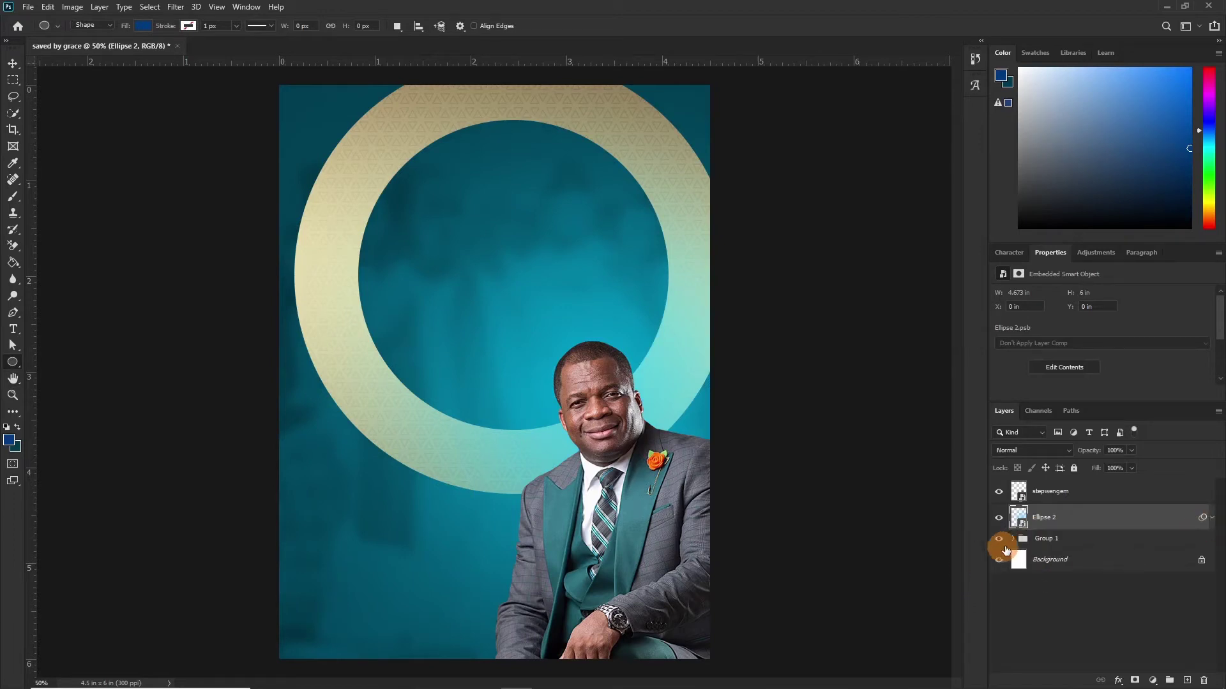
click(1014, 540)
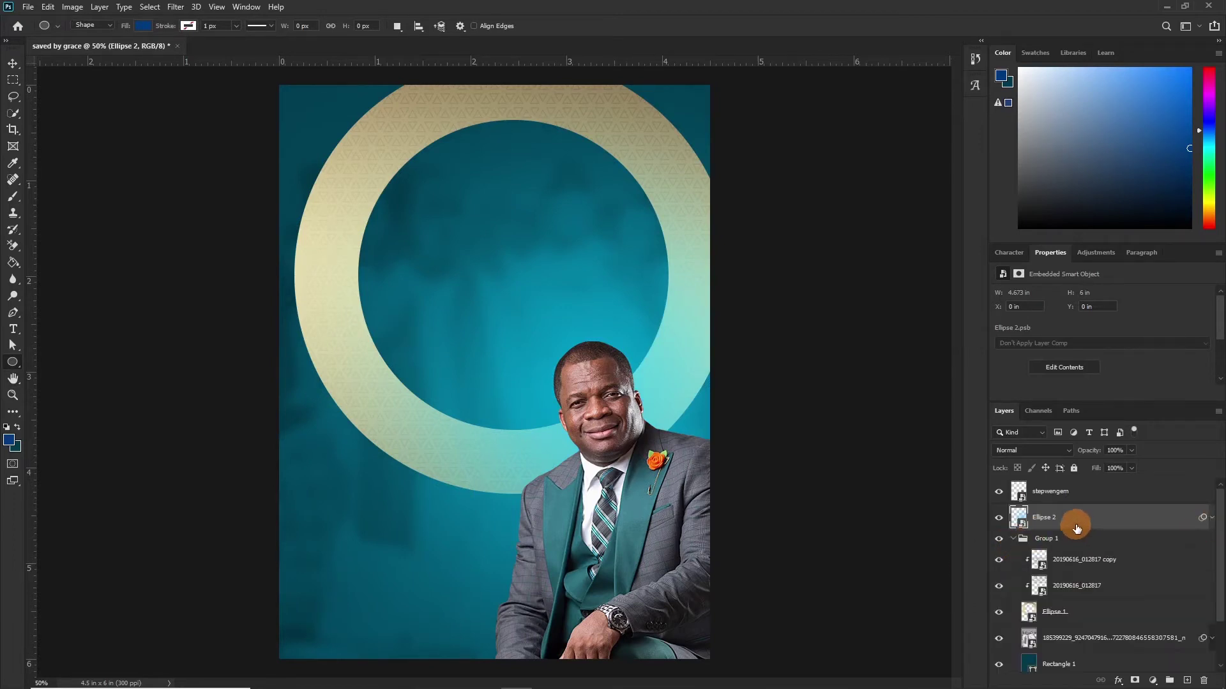
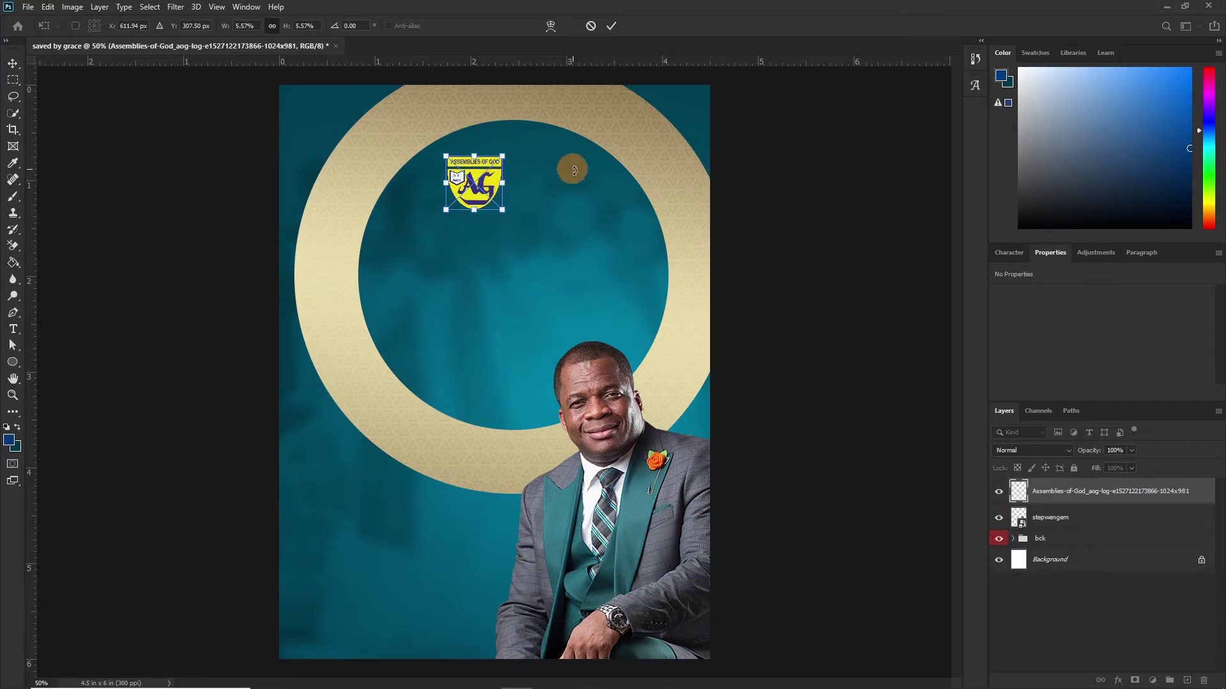
Scale down the Assemblies of God logo inside the upper part of the ring
drag(503, 154, 494, 164)
click(611, 26)
Add the two-line text "ASSEMBLIES OF GOD CHURCH OF GHANA" below the logo and change its font
key(t)
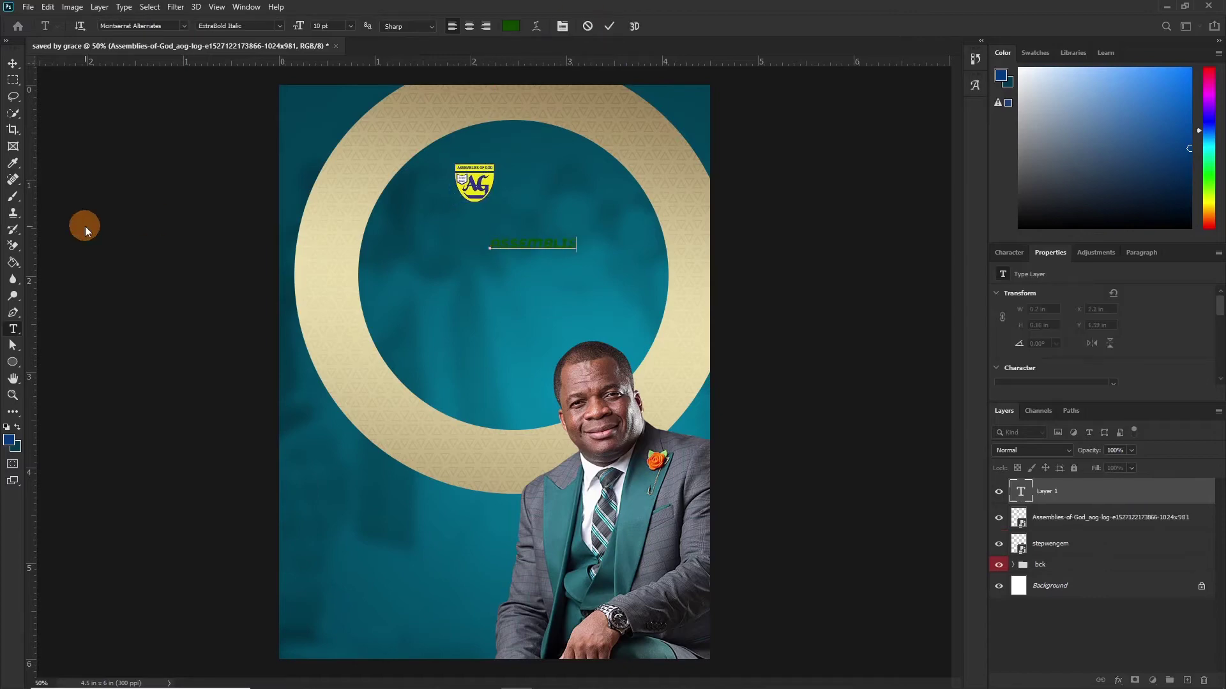
key(ctrl+a)
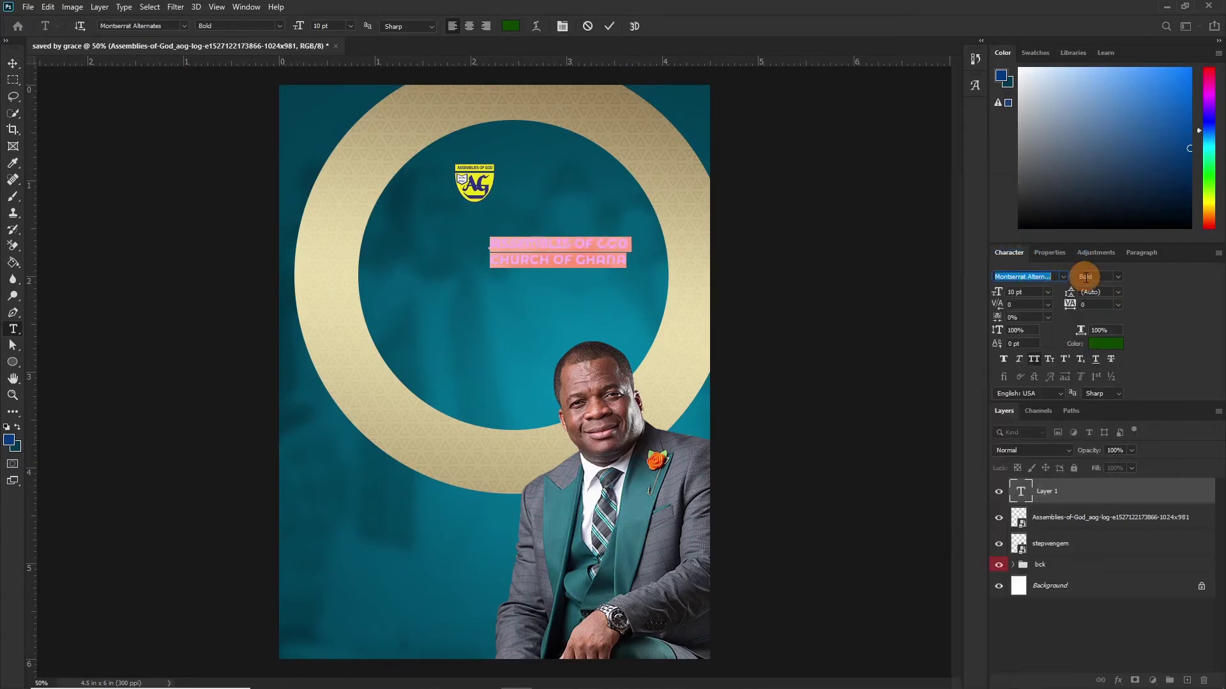
click(1063, 276)
click(1088, 389)
key(ctrl+Return)
Scale down the church name text and position it just to the right of the logo
key(ctrl+t)
drag(556, 252, 549, 175)
key(Return)
Add the text "cedar mountain chapel" as a separate line in a lighter font style
click(460, 271)
text(cedar mountain chapel)
key(ctrl+Return)
click(1098, 276)
click(1072, 391)
Resize the chapel name and position it directly beneath the church name, aligned with its left edge
key(ctrl+t)
drag(613, 269, 634, 193)
key(ctrl+plus)
key(Return)
Draw a thin vertical rectangle about 4 × 94 px as a divider between the logo and the church name
click(547, 267)
click(1021, 491)
right_click(13, 362)
click(51, 374)
drag(436, 261, 438, 321)
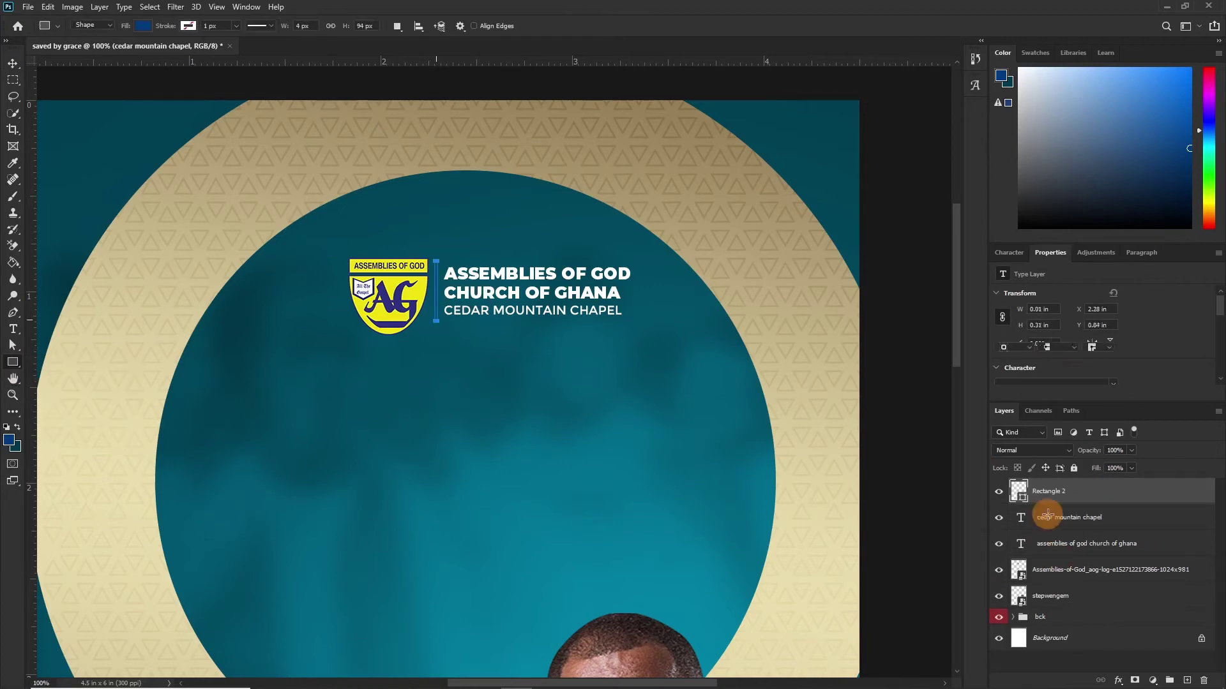
Group the divider rectangle with the church name and chapel name text layers
key(v)
ctrl+click(1086, 570)
shift+click(1085, 543)
key(ctrl+g)
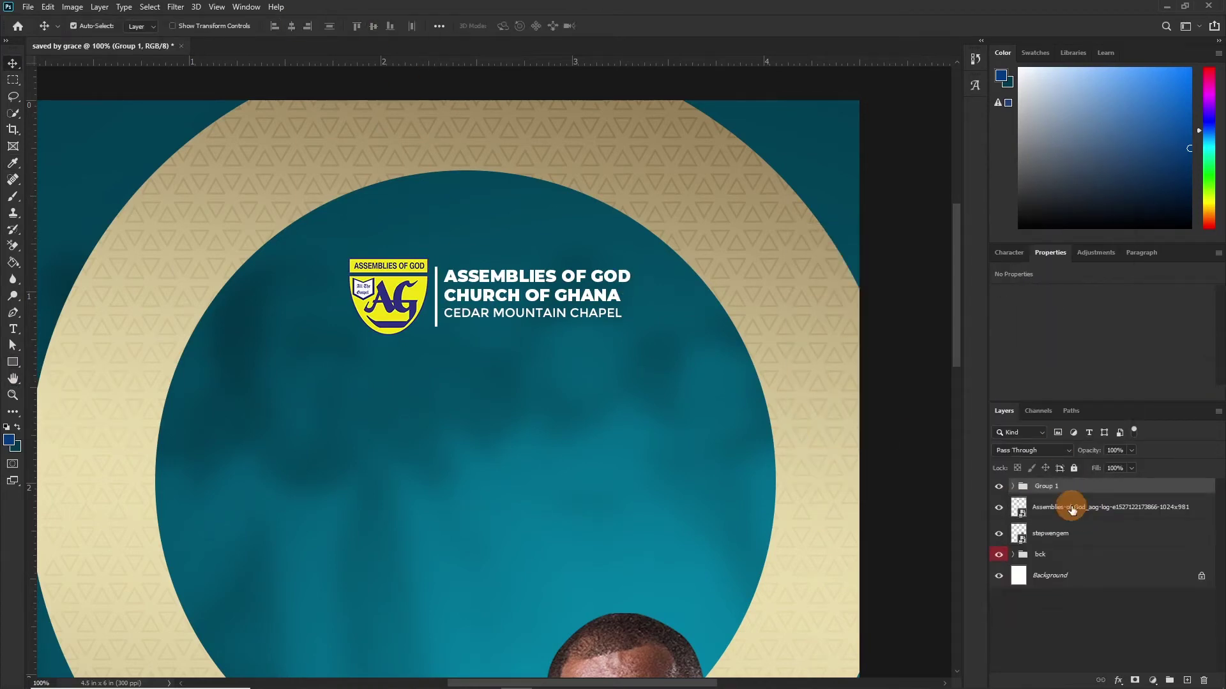
Add the text "Saved" inside the ring below the church logo and turn off its All Caps formatting
click(535, 280)
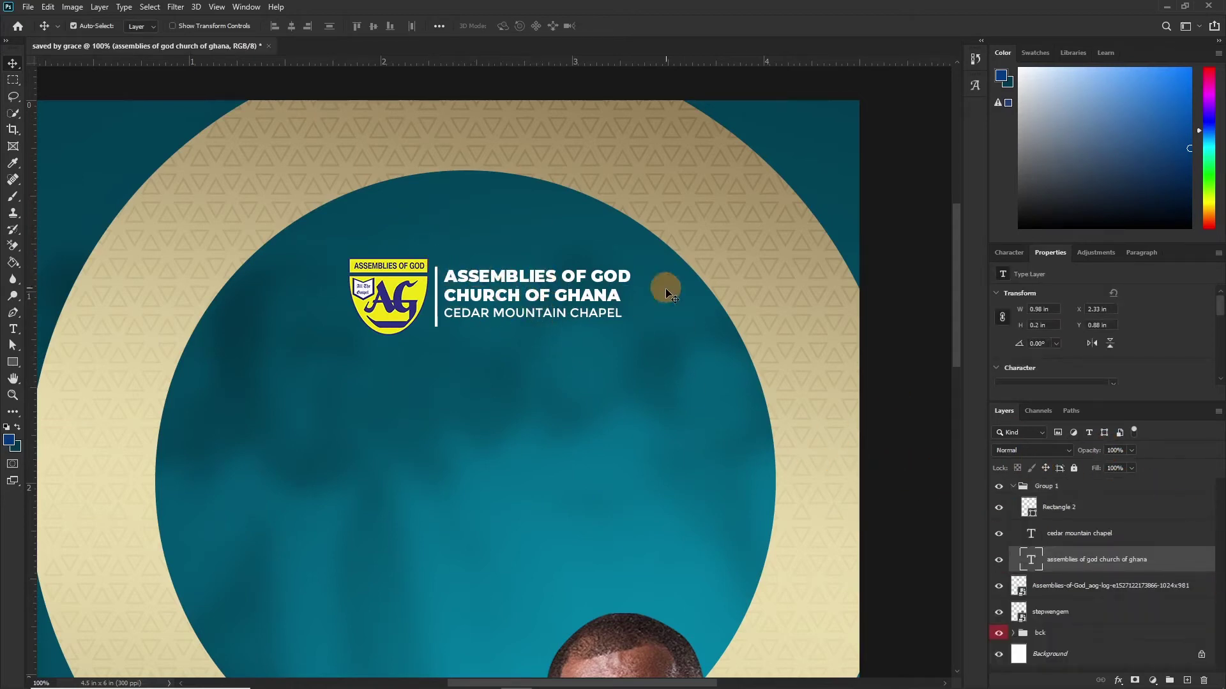
scroll(522, 386, down, 3)
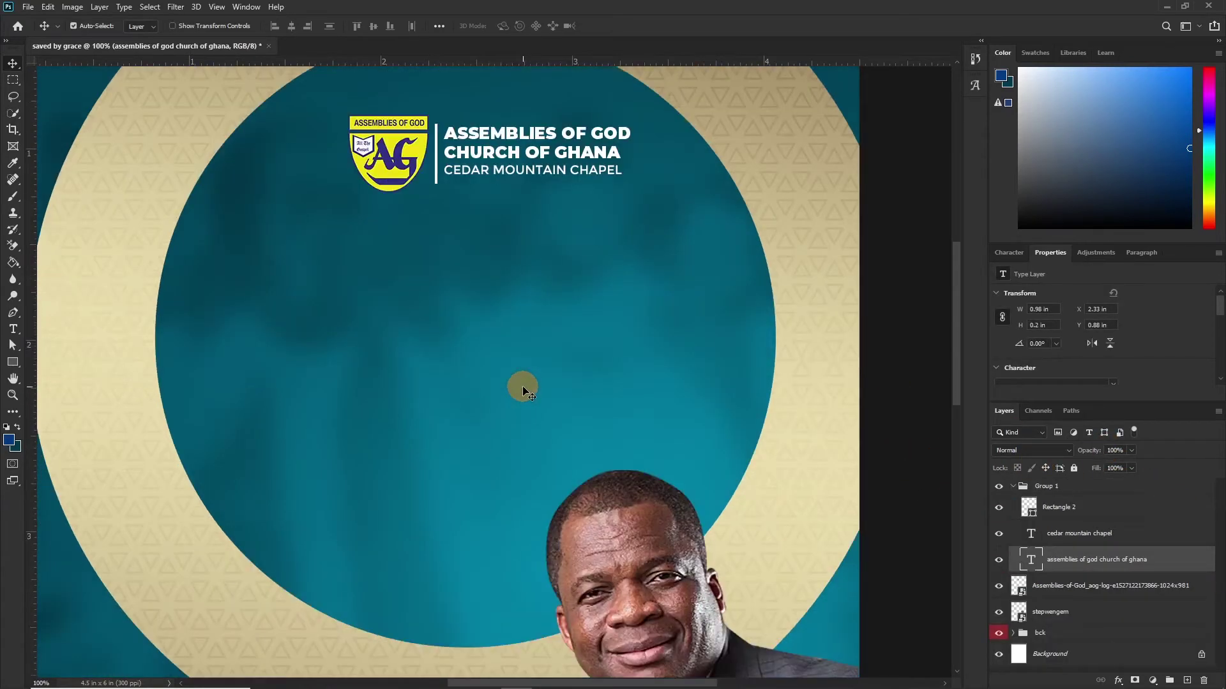
key(t)
click(384, 319)
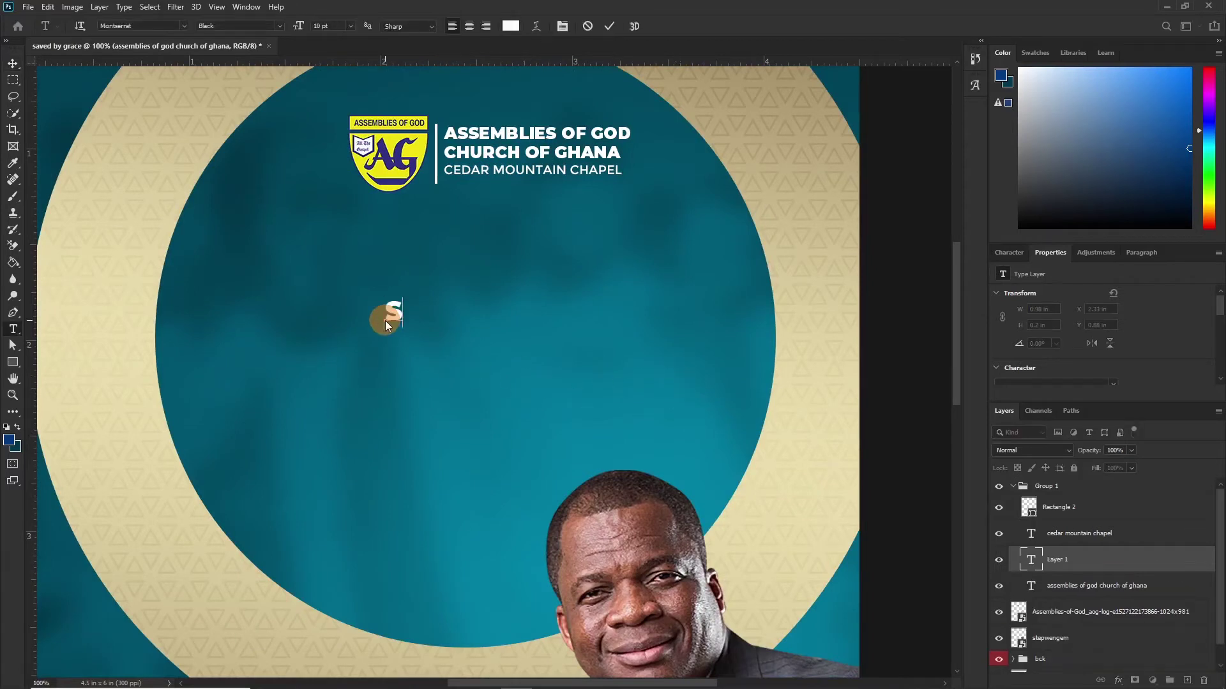
text(SAVED)
click(607, 35)
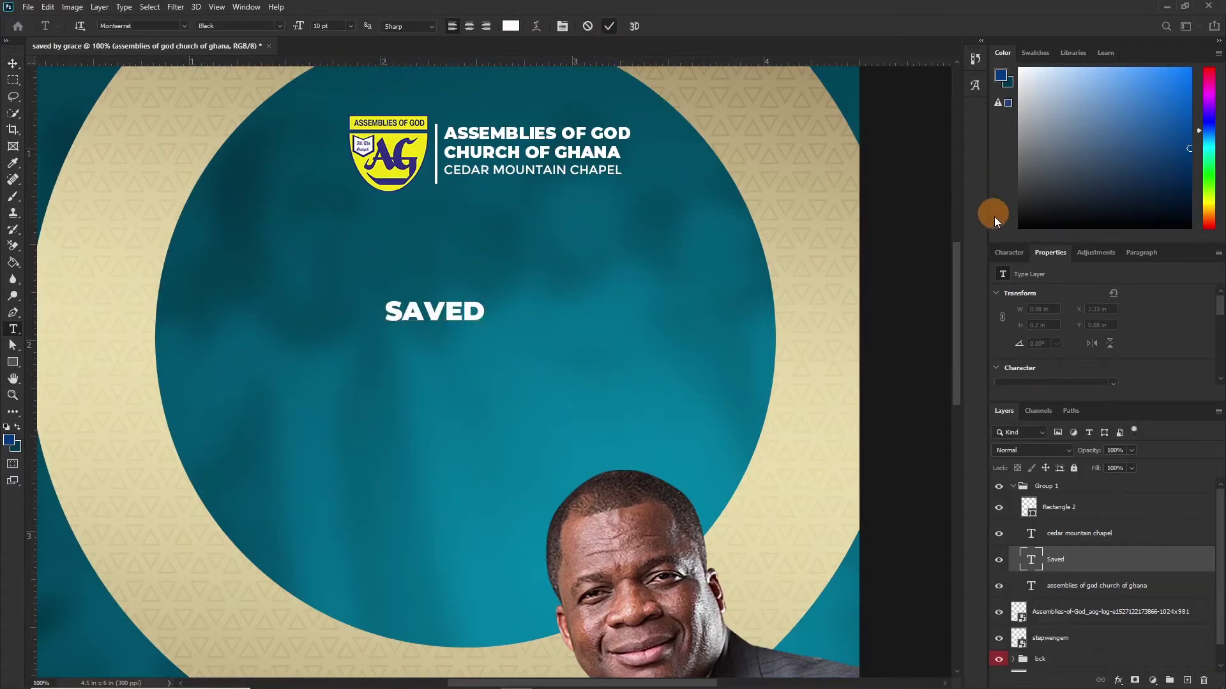
click(1007, 252)
click(1034, 358)
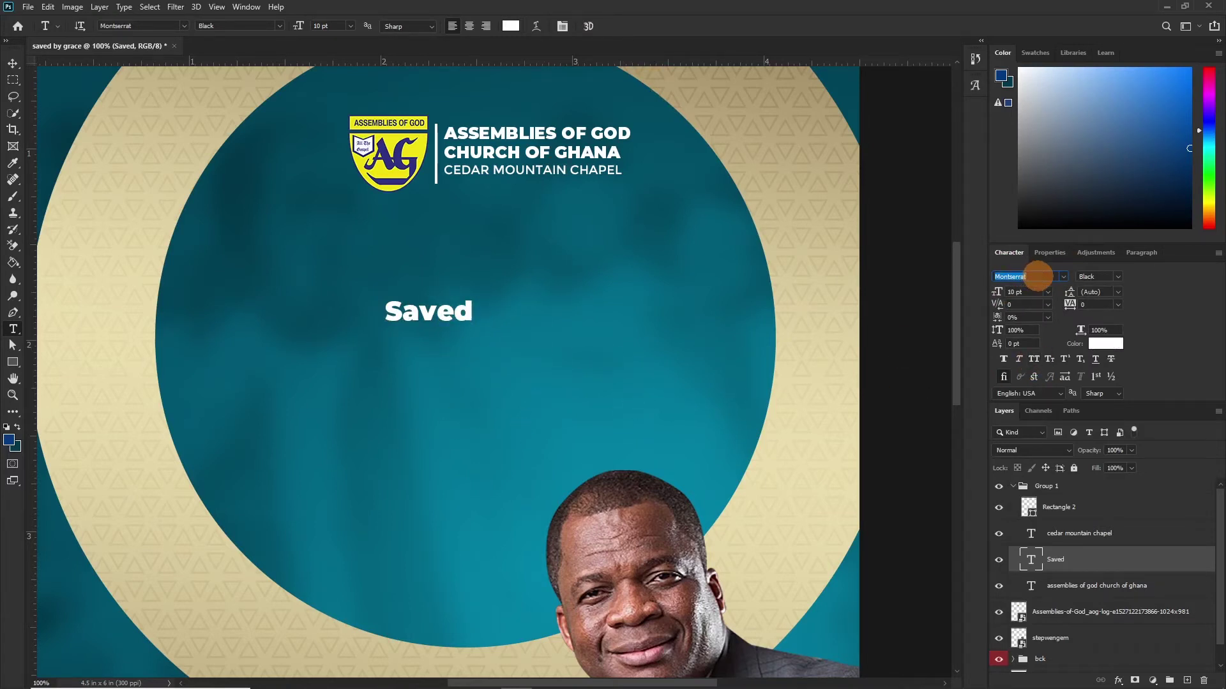
Set the font of the "Saved" text to Cinzel Bold
text(cinze)
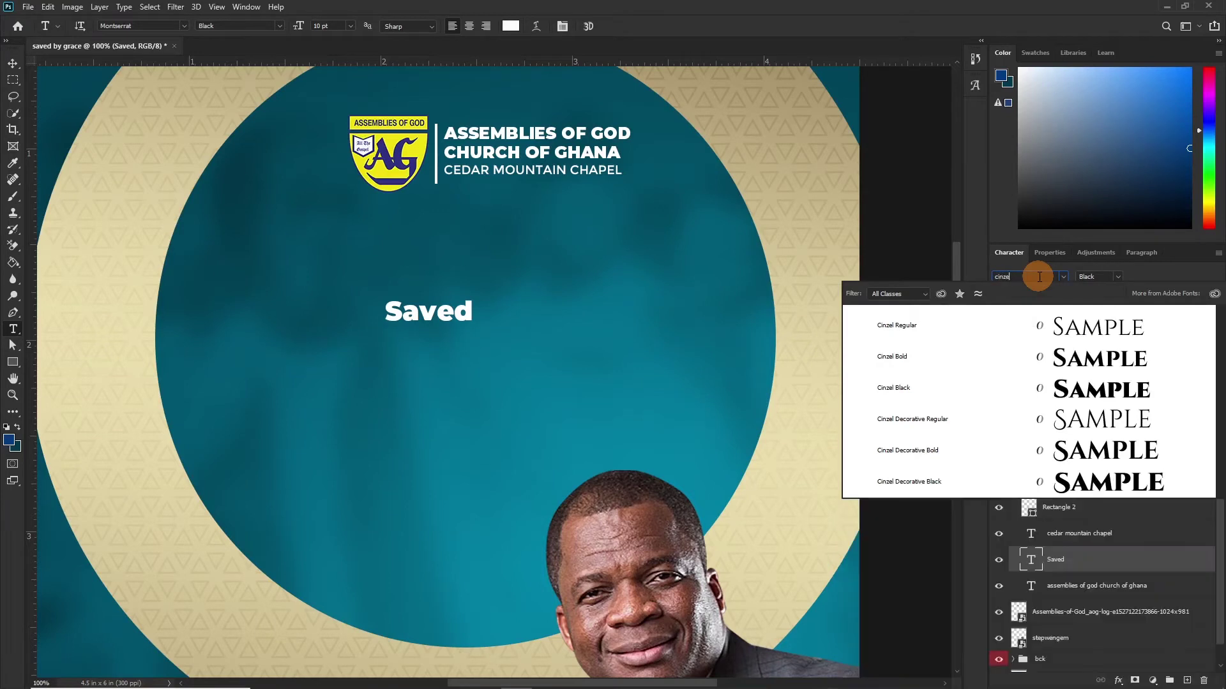
key(Down)
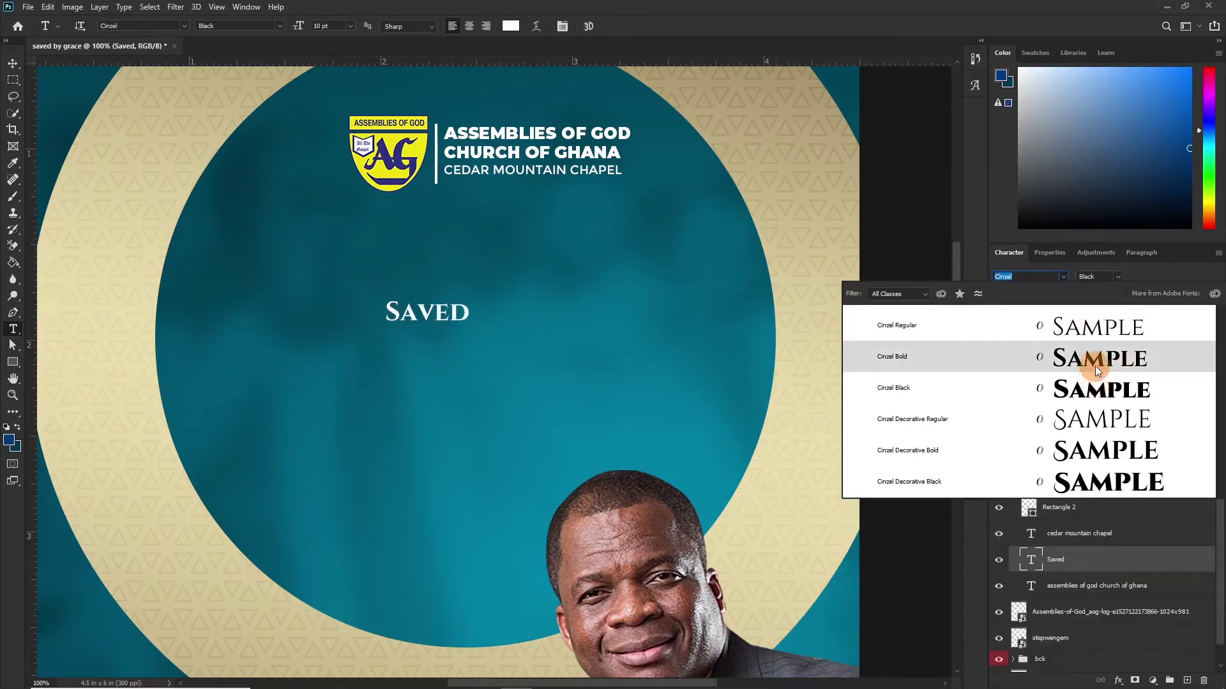
key(Down)
click(1095, 359)
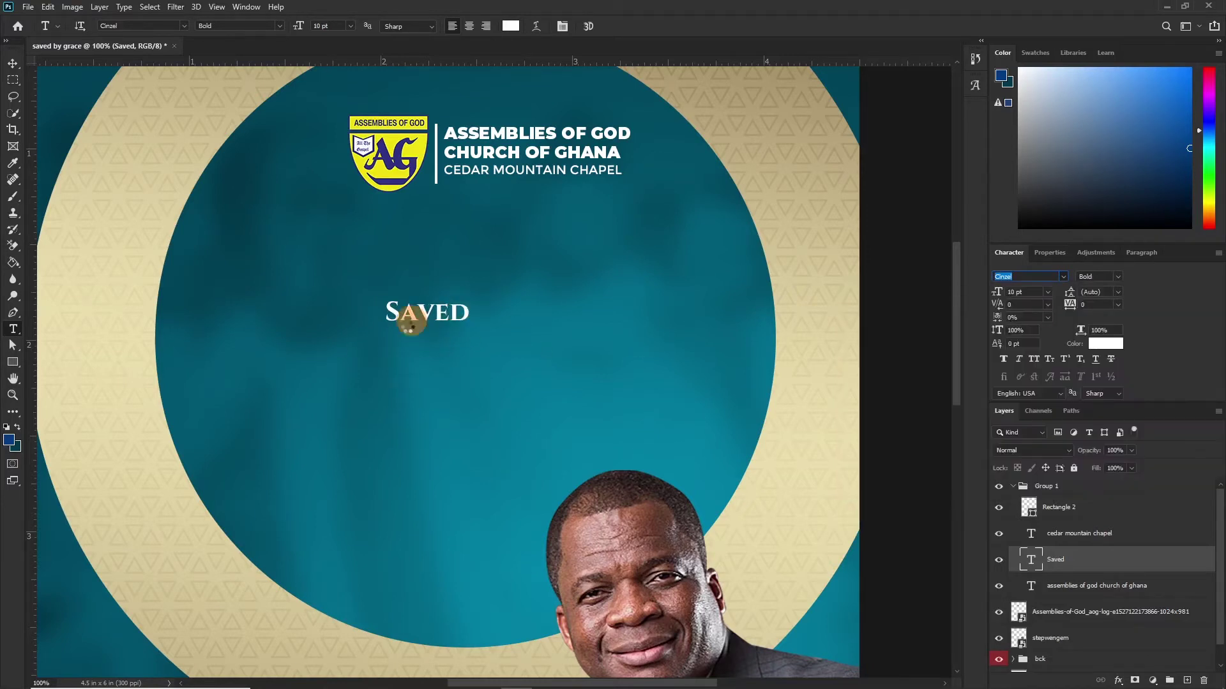
Change only the initial S of "Saved" to the Cinzel Decorative font
drag(399, 311, 374, 314)
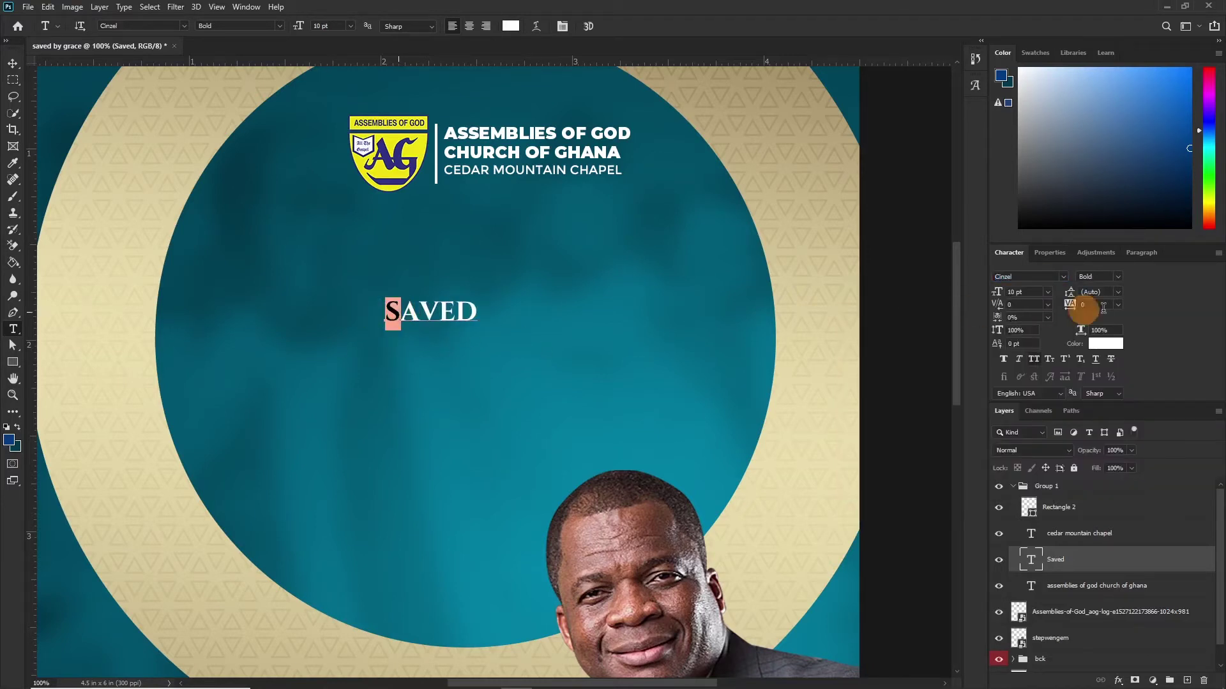
click(1029, 359)
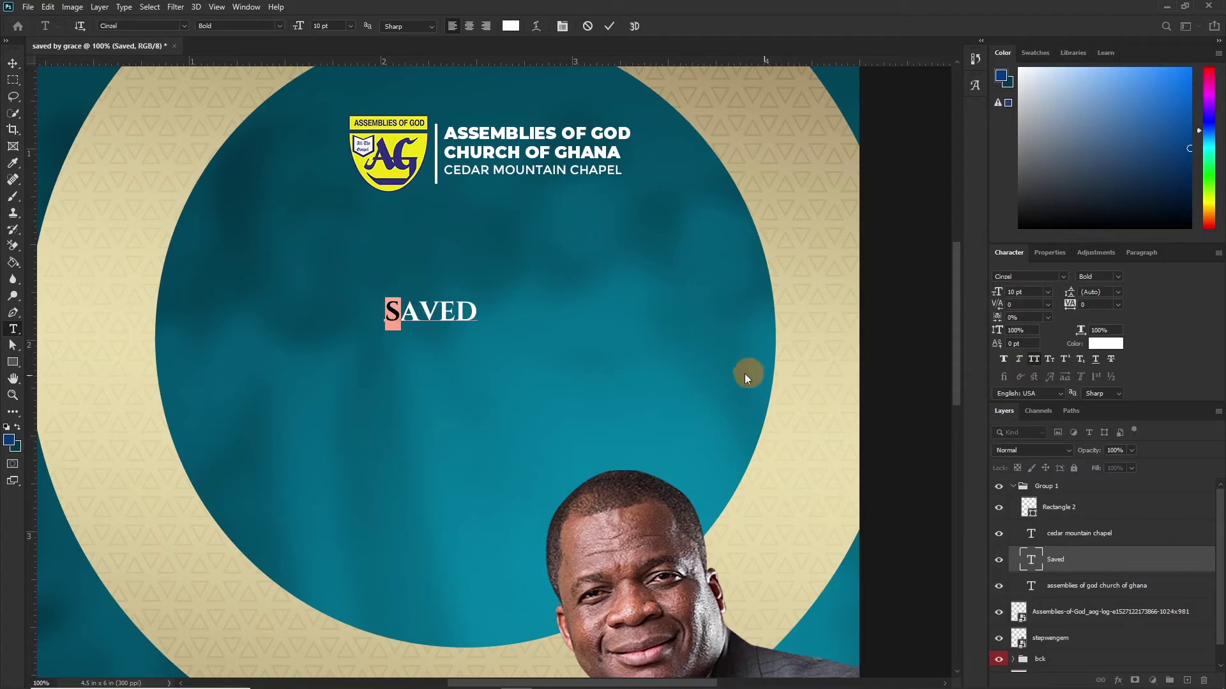
click(394, 314)
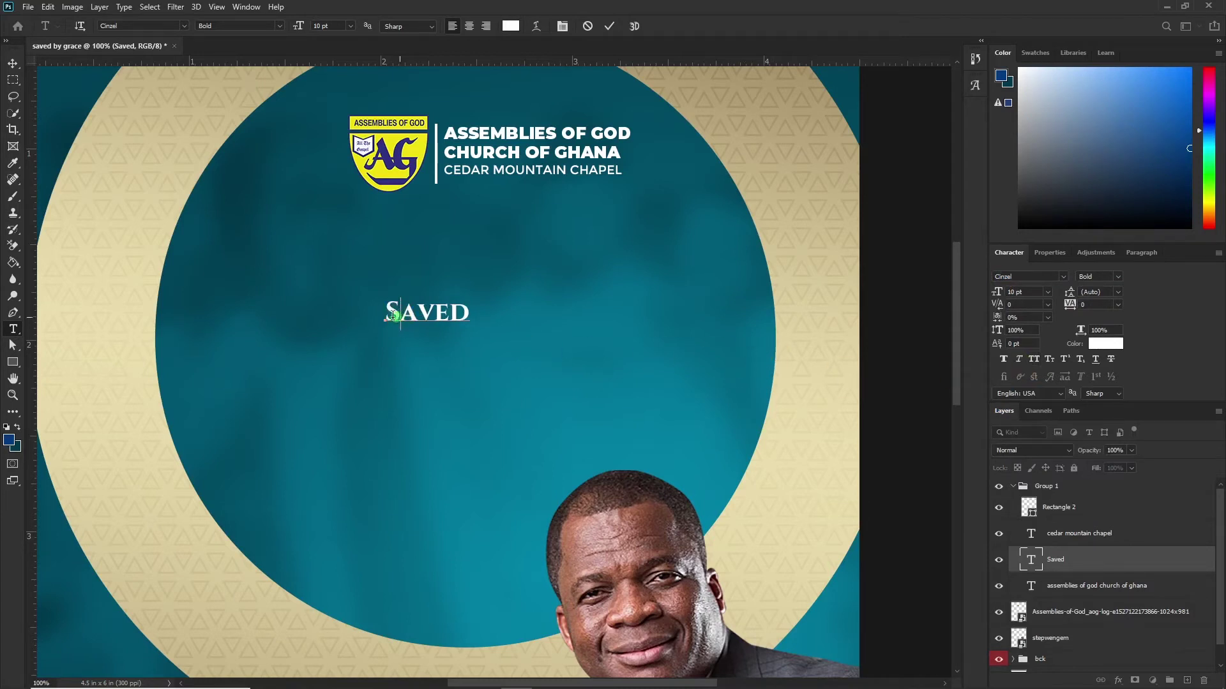
click(1026, 276)
text(Decorative)
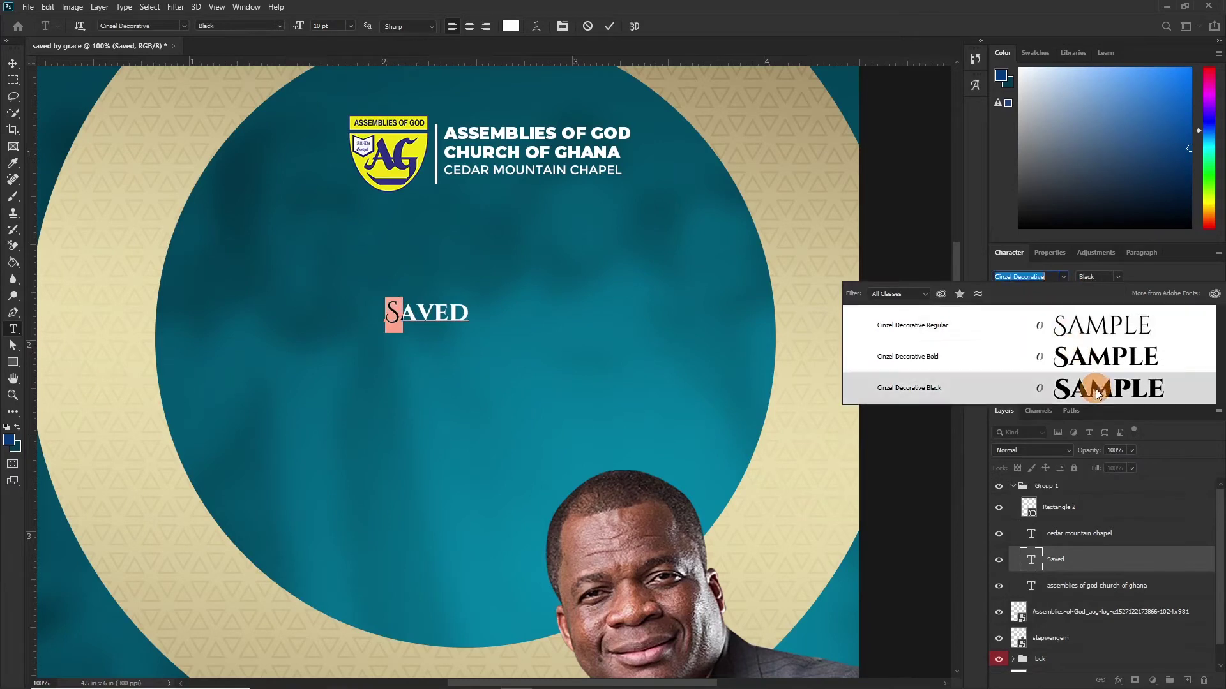
click(1099, 390)
click(610, 25)
Scale the "Saved" text up to about 430% and position it beneath the church logo and name
key(ctrl+t)
drag(471, 347, 660, 397)
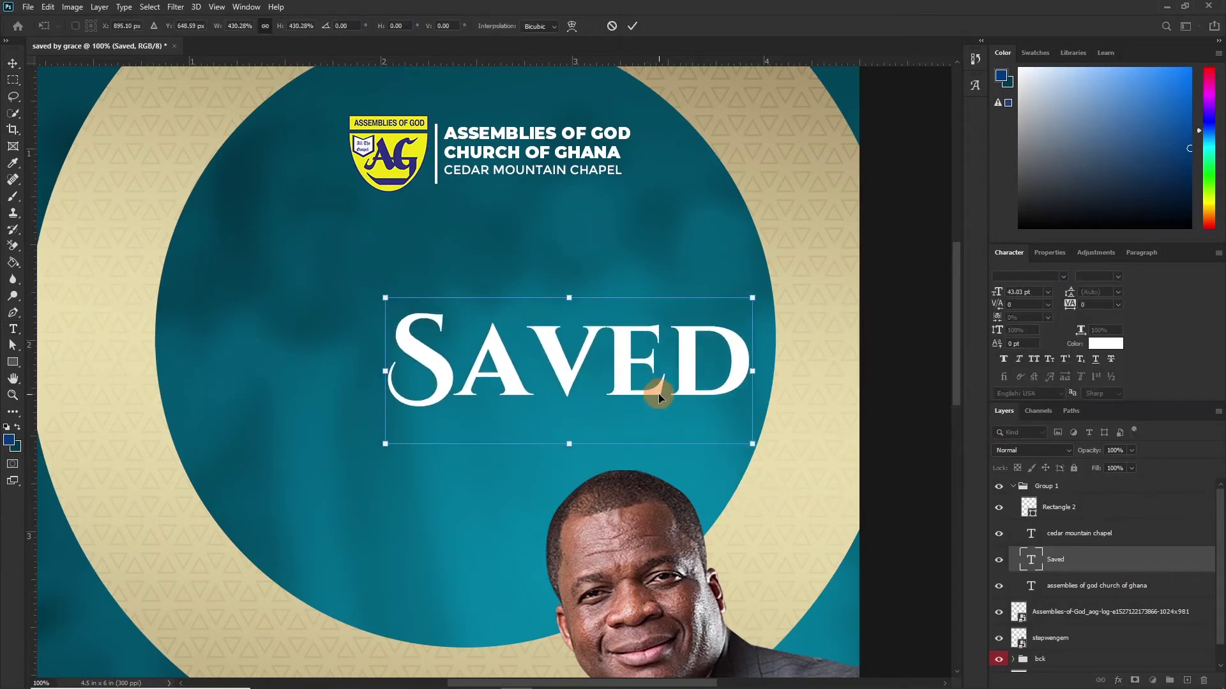
key(Return)
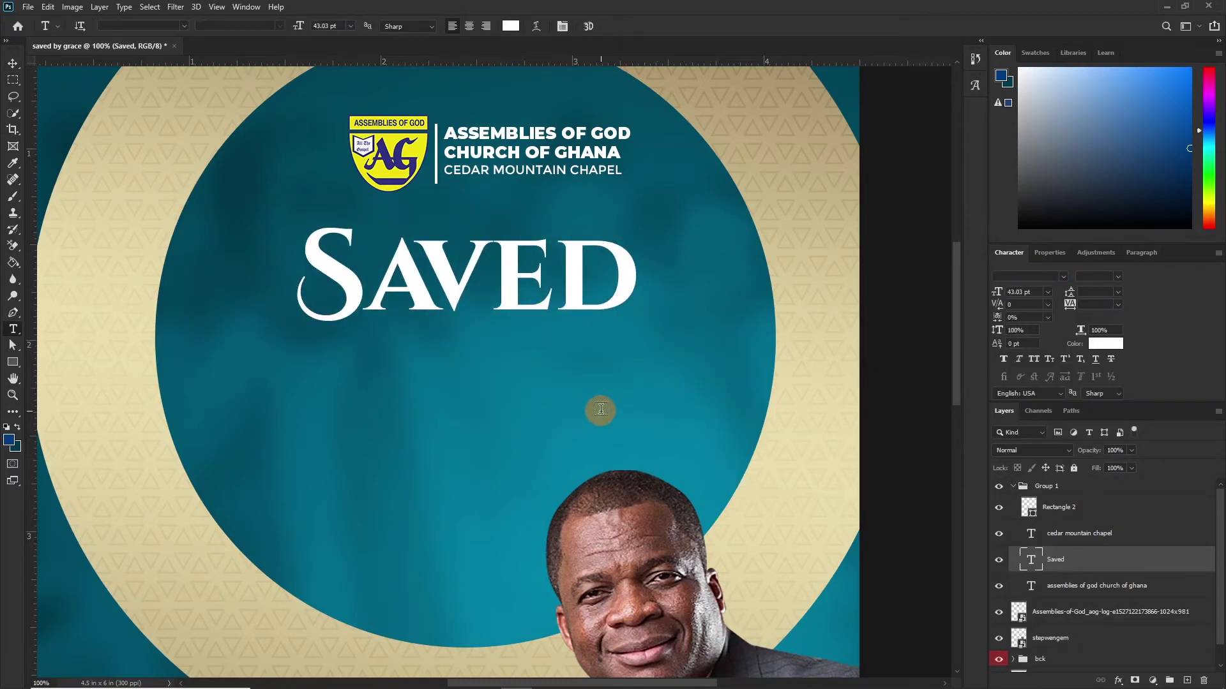
key(v)
drag(565, 381, 567, 383)
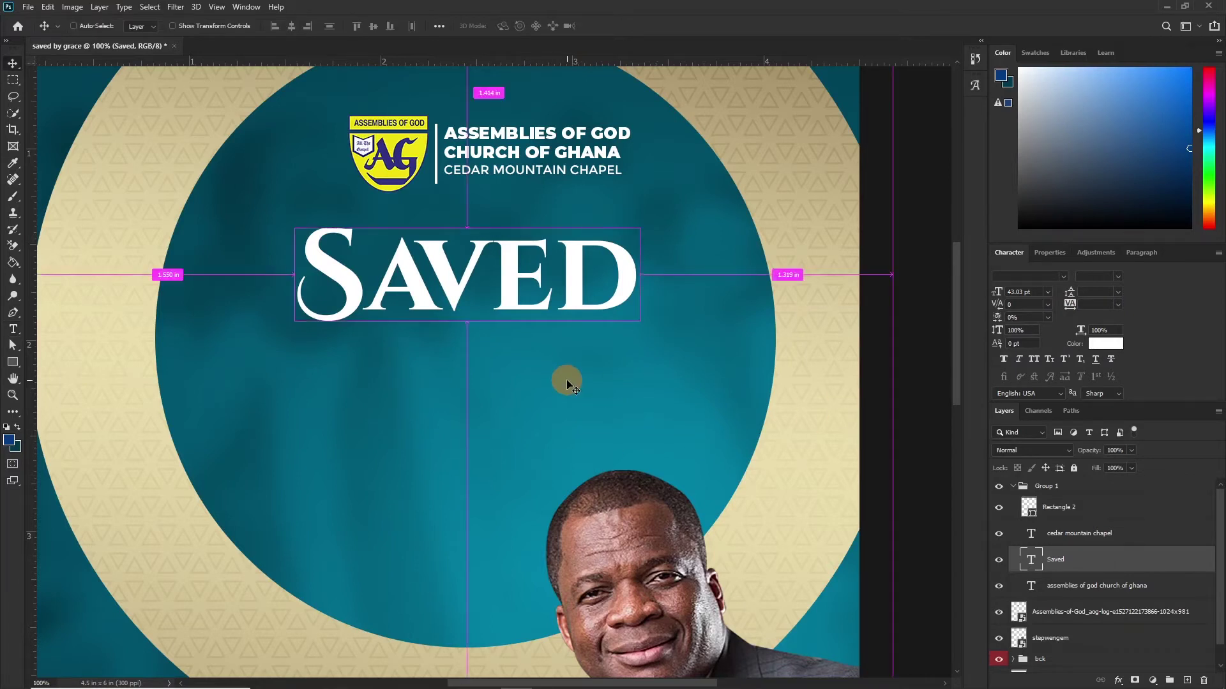
Duplicate "Saved" directly below itself and change the copy to "Grace" with a decorative Cinzel initial
drag(485, 238, 482, 337)
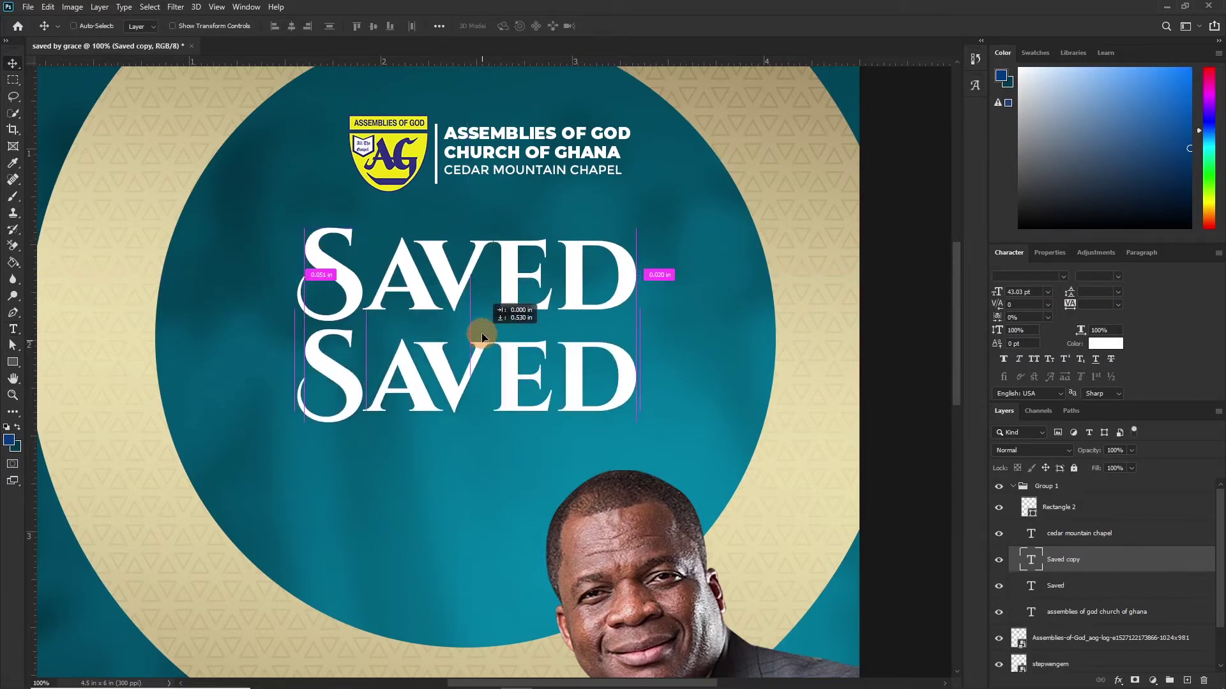
double_click(364, 362)
text(Grace)
drag(659, 384, 296, 379)
click(1063, 277)
click(1021, 481)
click(1034, 359)
click(498, 324)
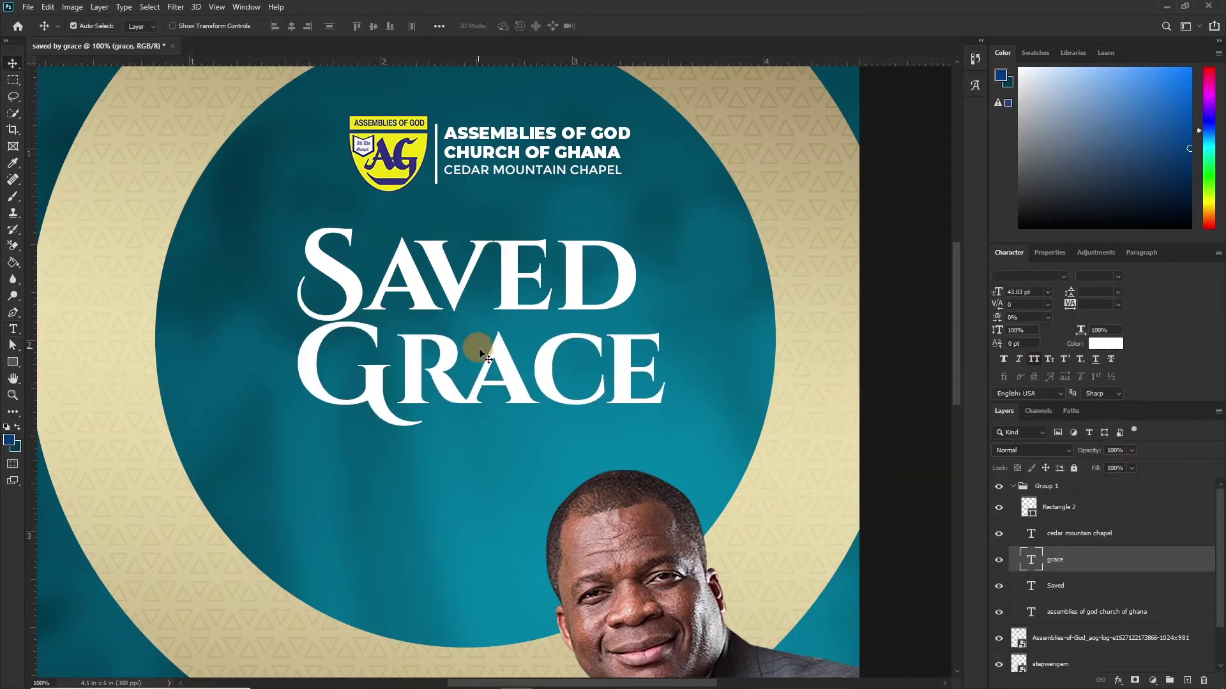
Resize the two title words and fit them closely together with their right edges aligned
key(v)
key(ctrl+t)
drag(638, 210, 652, 206)
key(Return)
Group the "Saved" and "Grace" text layers and rename the church logo group as "logo"
key(ctrl+g)
click(1034, 487)
click(1013, 486)
double_click(1040, 501)
text(logo)
key(Return)
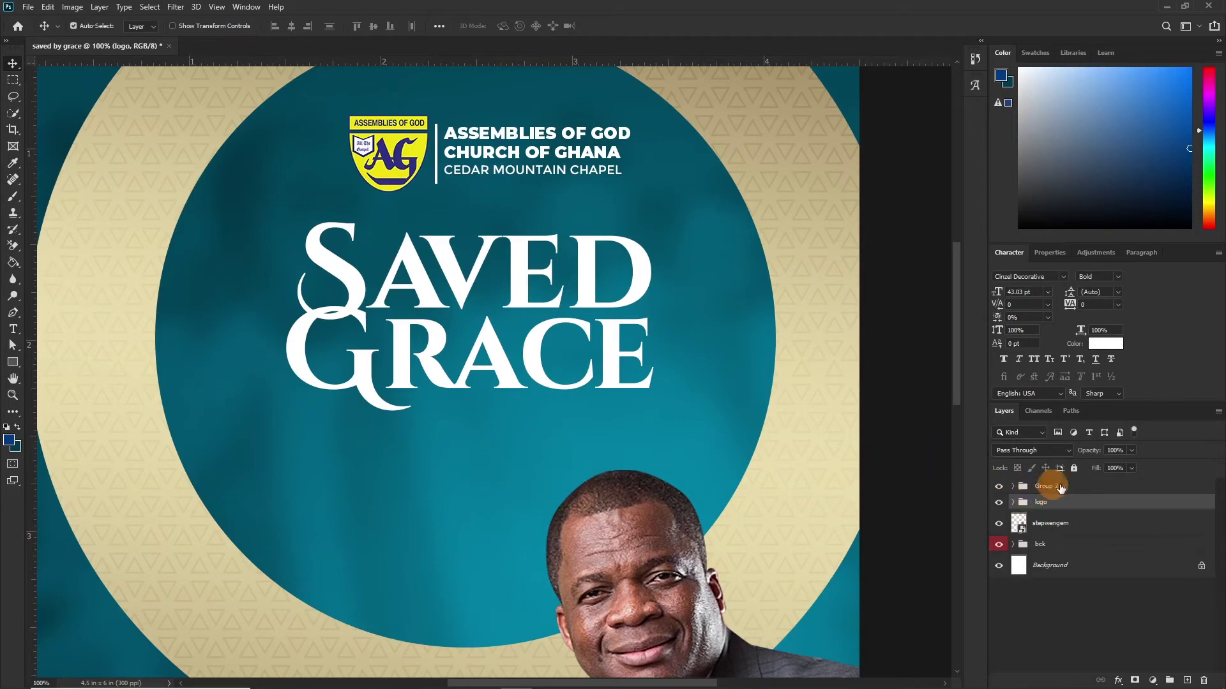
Apply a linear gold Gradient Overlay at 80° and 150% scale to the title group
click(1086, 491)
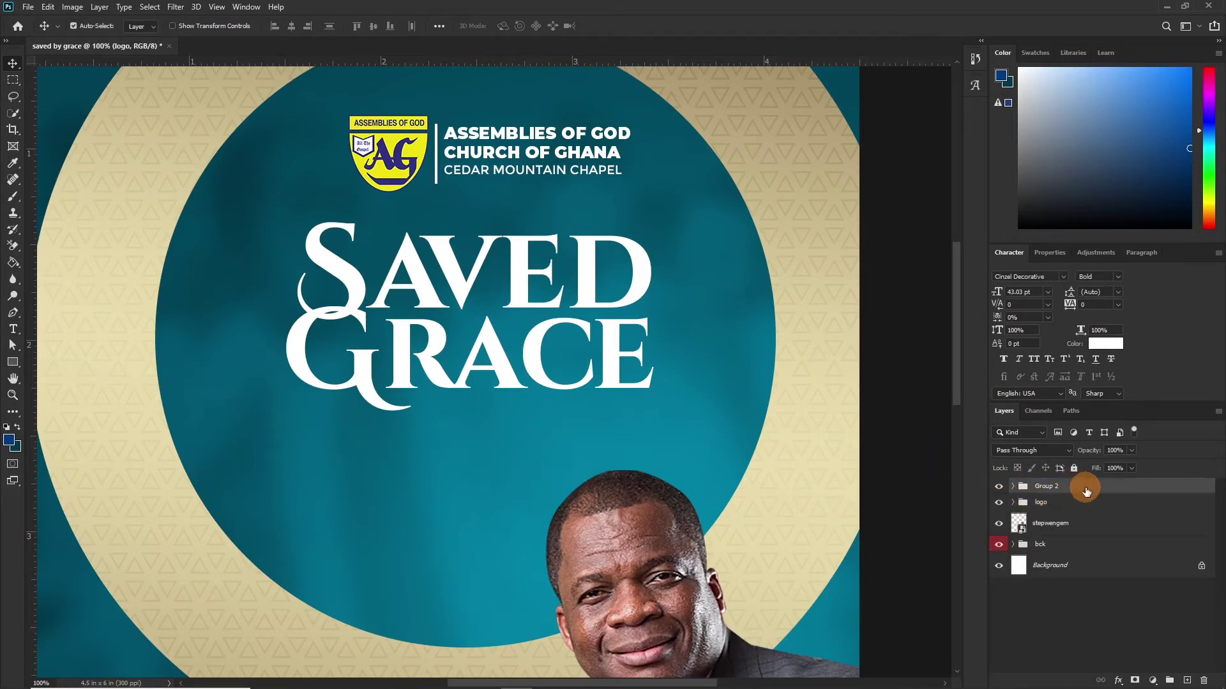
double_click(1096, 491)
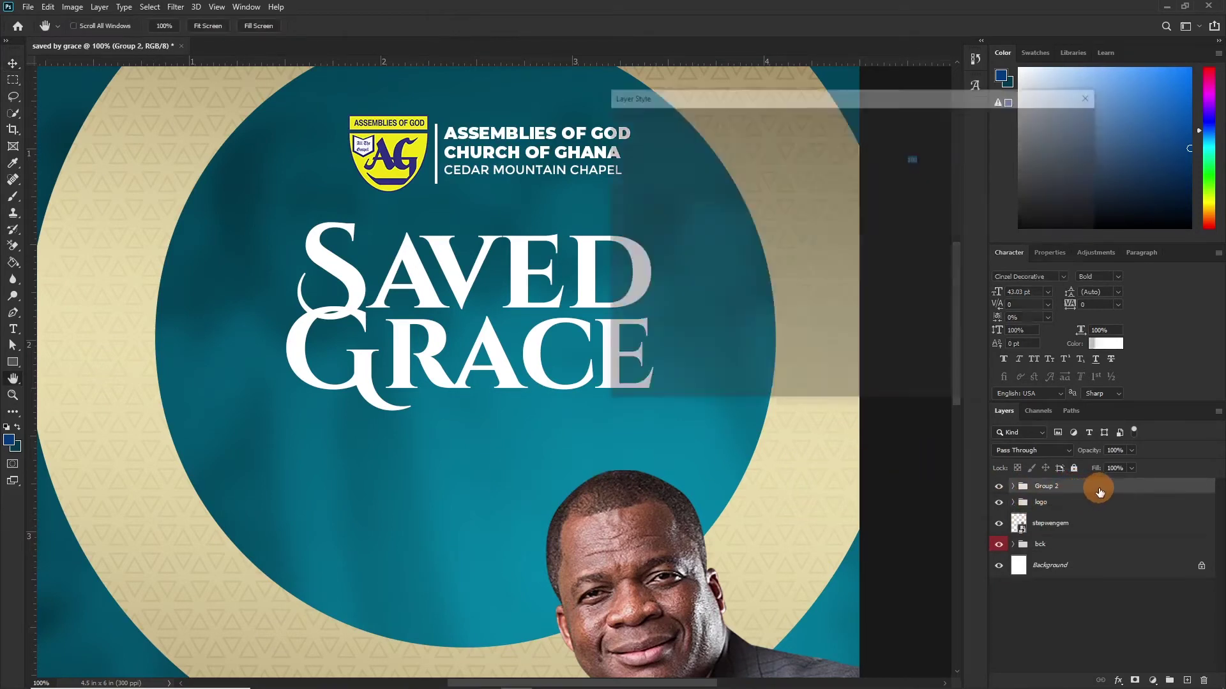
click(618, 287)
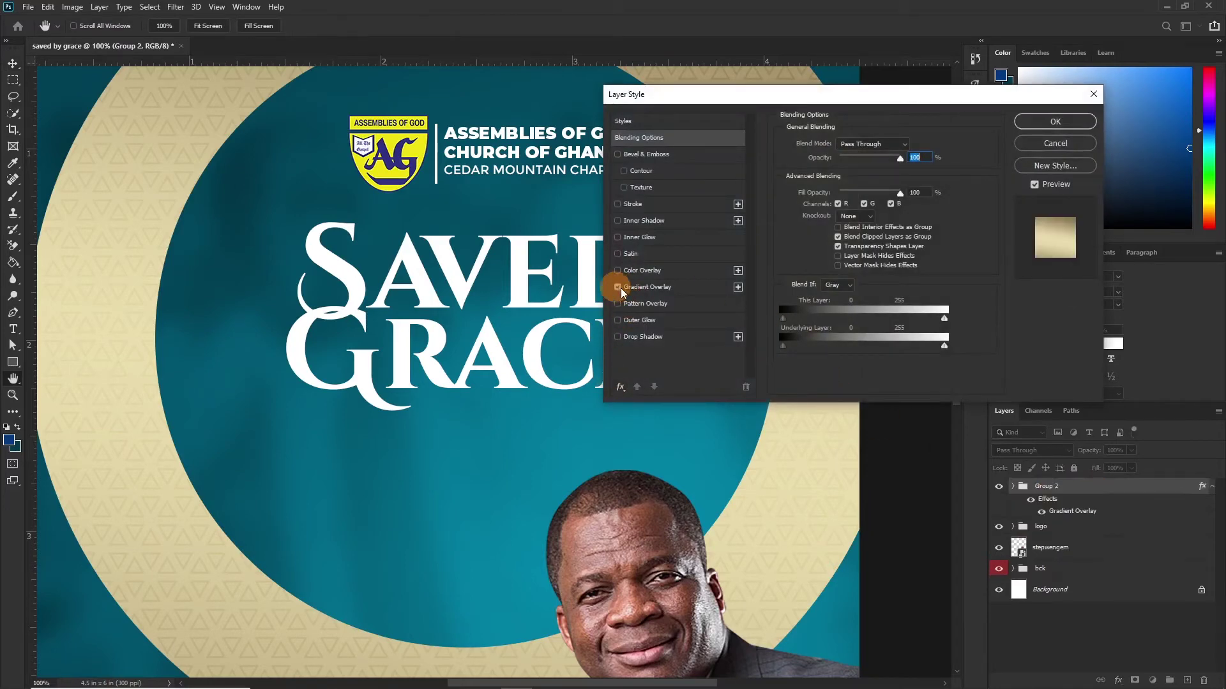
click(651, 288)
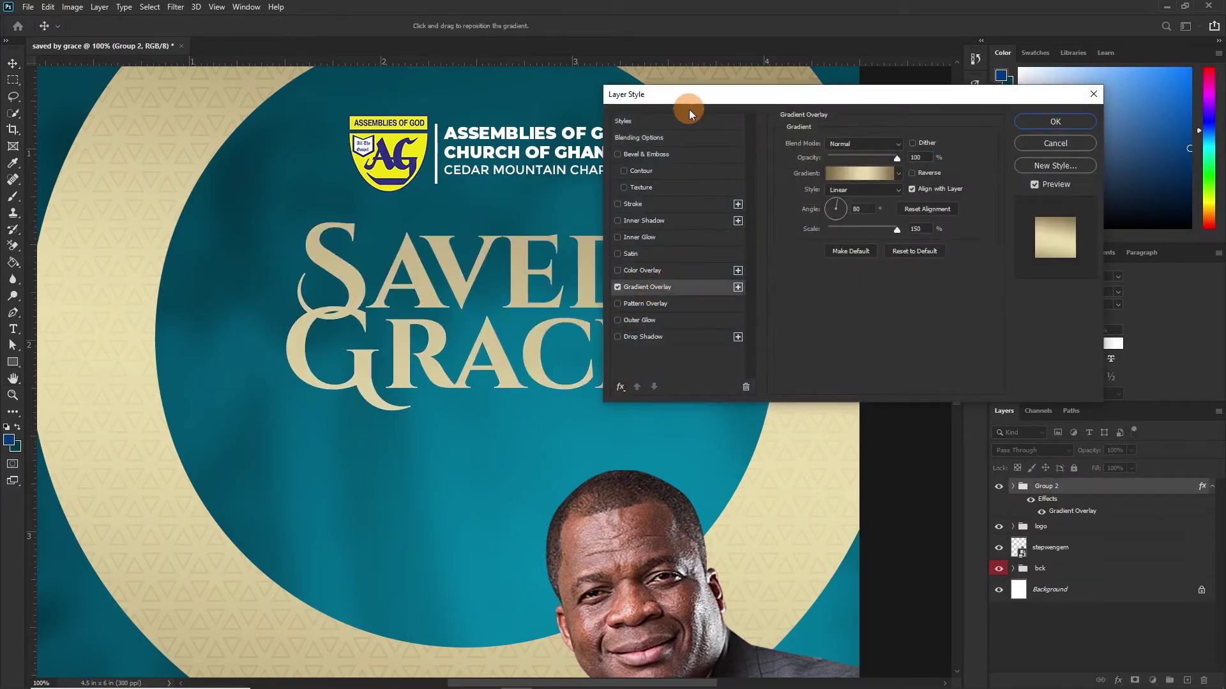
key(Return)
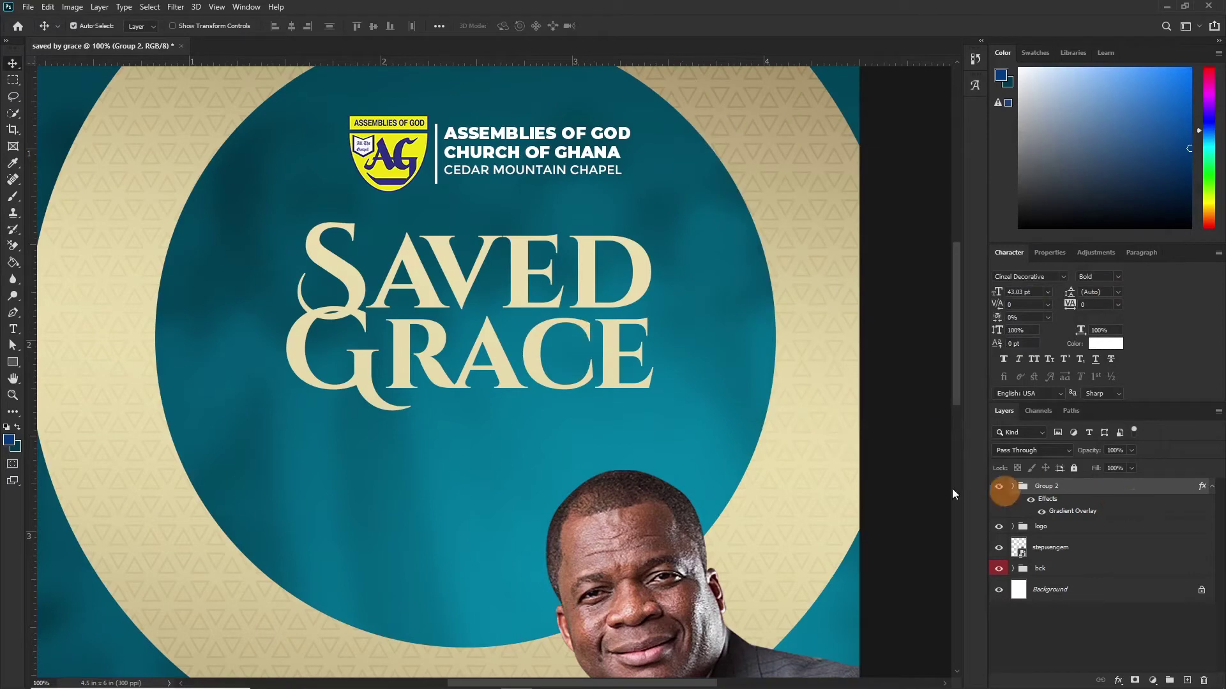
Draw a small ellipse over the spot where the title's S and G meet
key(u)
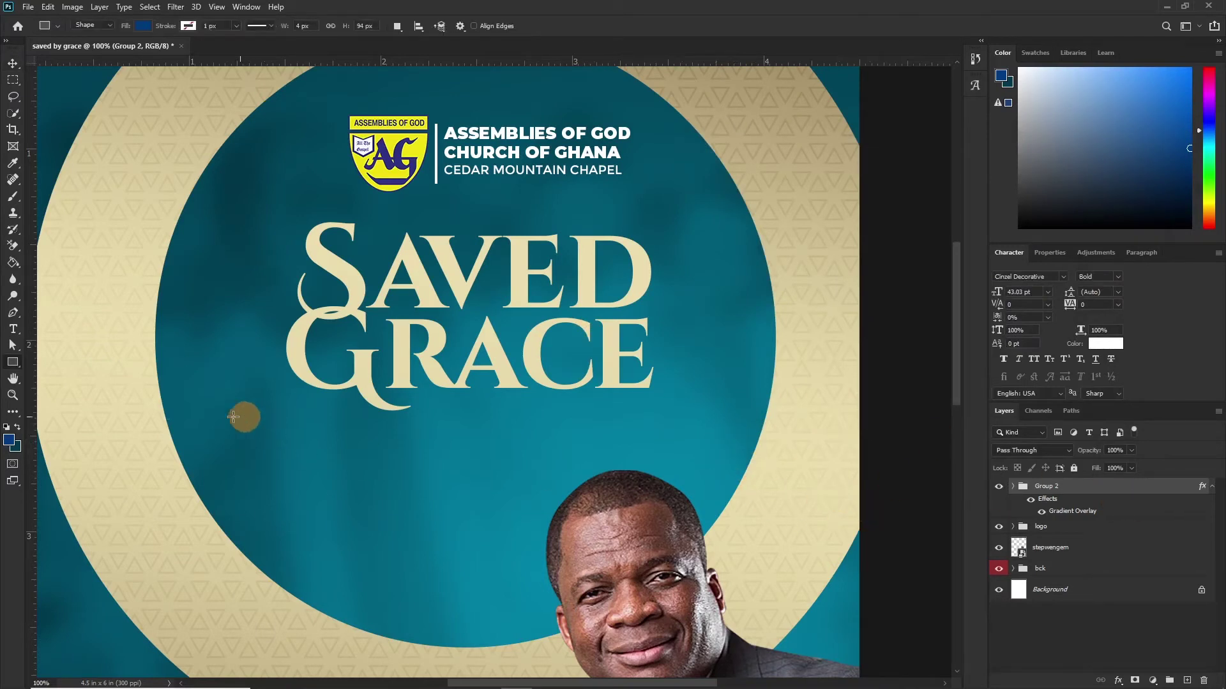
right_click(13, 362)
click(58, 381)
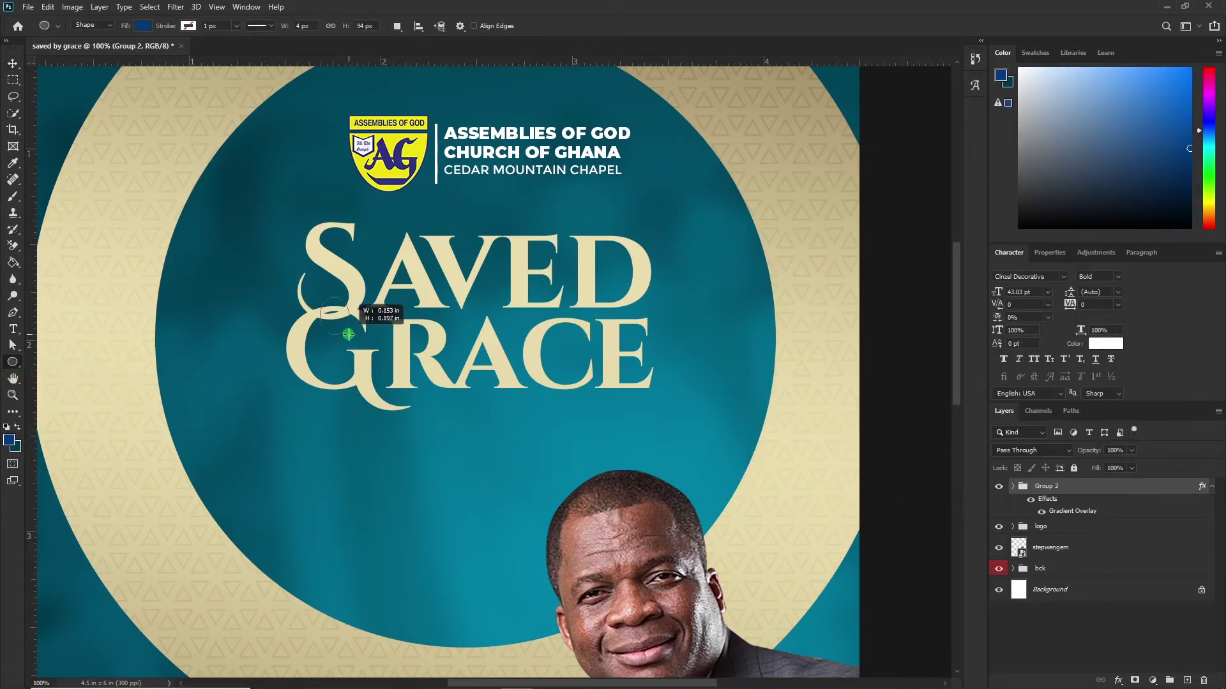
drag(312, 292, 346, 327)
Add the text "by" in Montserrat ExtraBold and fit it inside the small gold circle
key(t)
click(370, 483)
text(by)
click(1029, 277)
click(1118, 281)
key(ctrl+Return)
key(v)
drag(403, 477, 340, 313)
key(ctrl+t)
key(Return)
Recolor the "by" text with a dark teal sampled from the background
click(1105, 344)
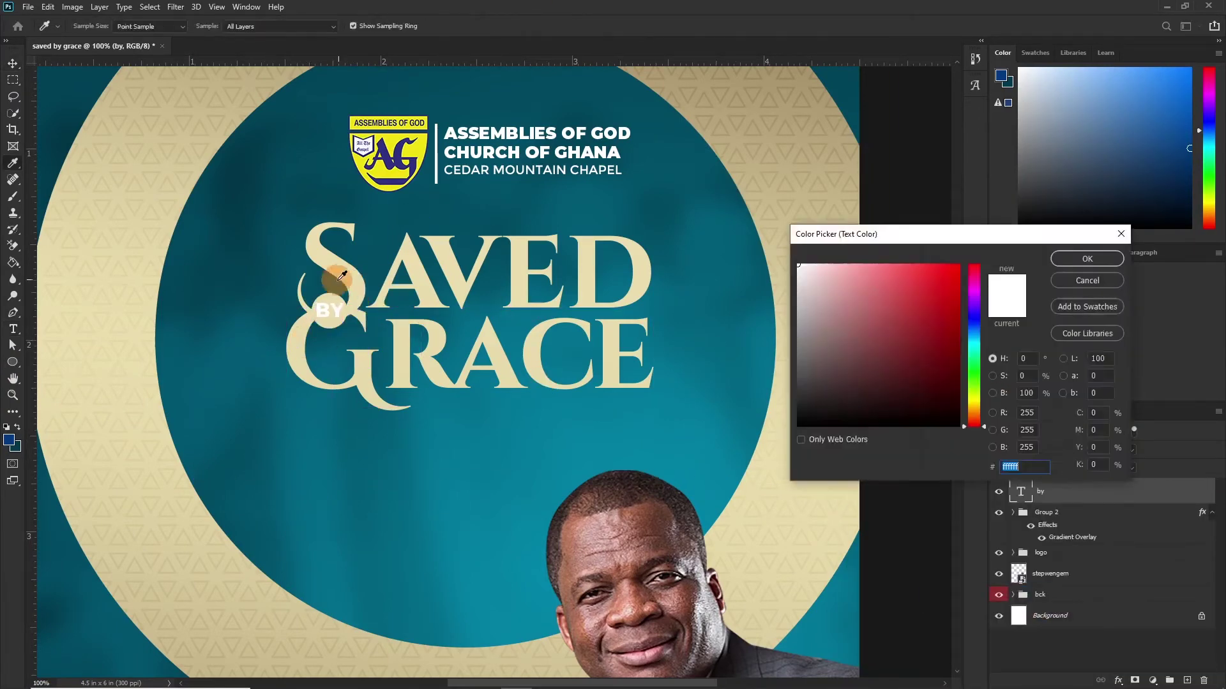
click(298, 312)
key(Return)
Save the document and draw a horizontal rectangular bar just beneath the word "Grace"
scroll(544, 339, down, 3)
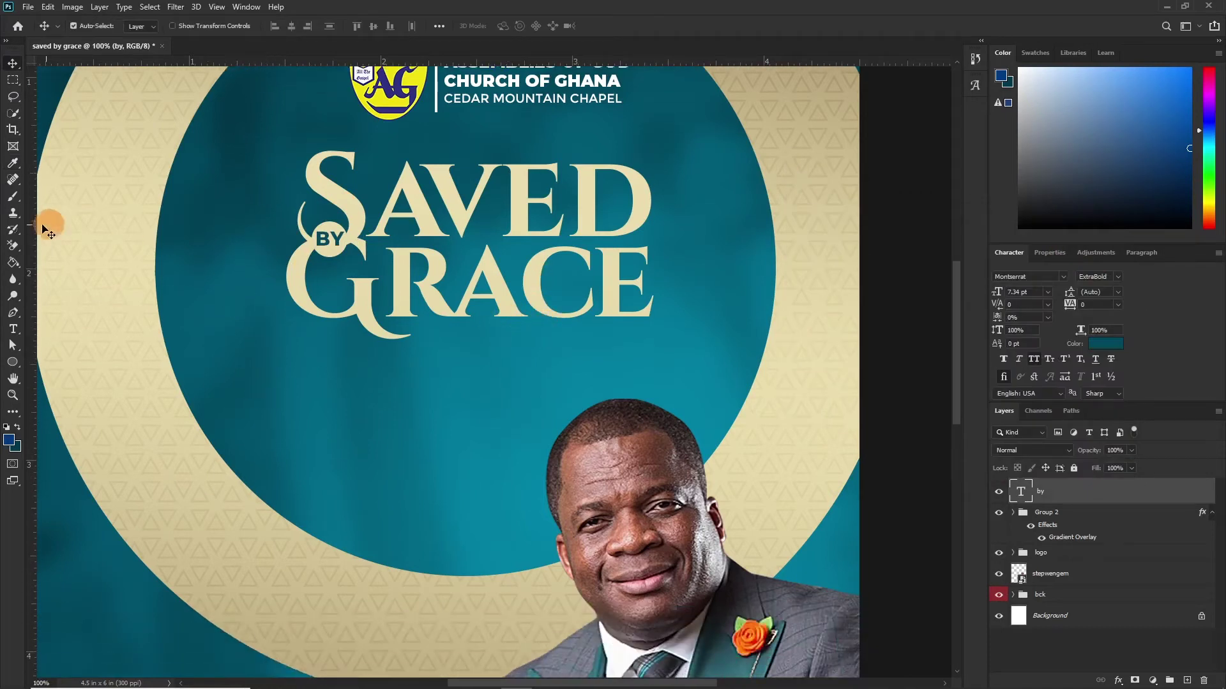
click(17, 365)
key(ctrl+s)
drag(386, 322, 607, 350)
Round the bar's lower-left corner so it continues the tail of the G
key(v)
right_click(13, 312)
click(64, 334)
click(388, 350)
Move the bar into the gold gradient title group and slant its right end
key(ctrl+[)
key(ctrl+[)
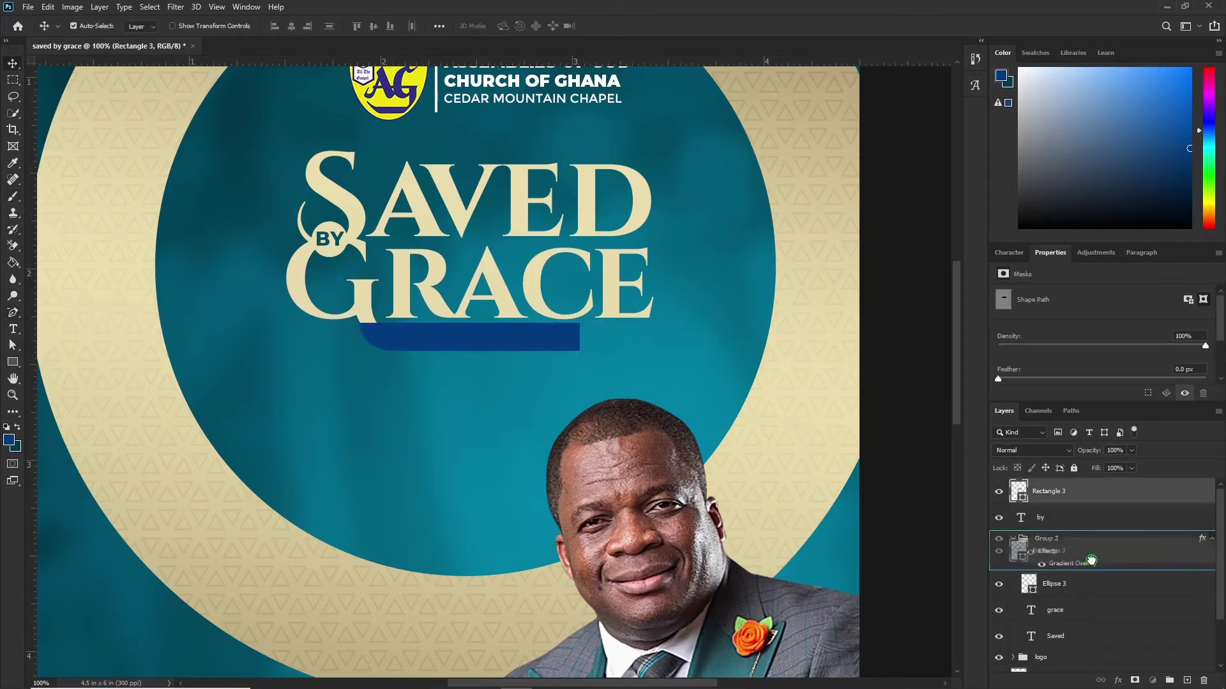
key(a)
click(583, 326)
Add the text "virtual edition" in dark teal Montserrat and place it inside the gold bar
key(t)
click(435, 404)
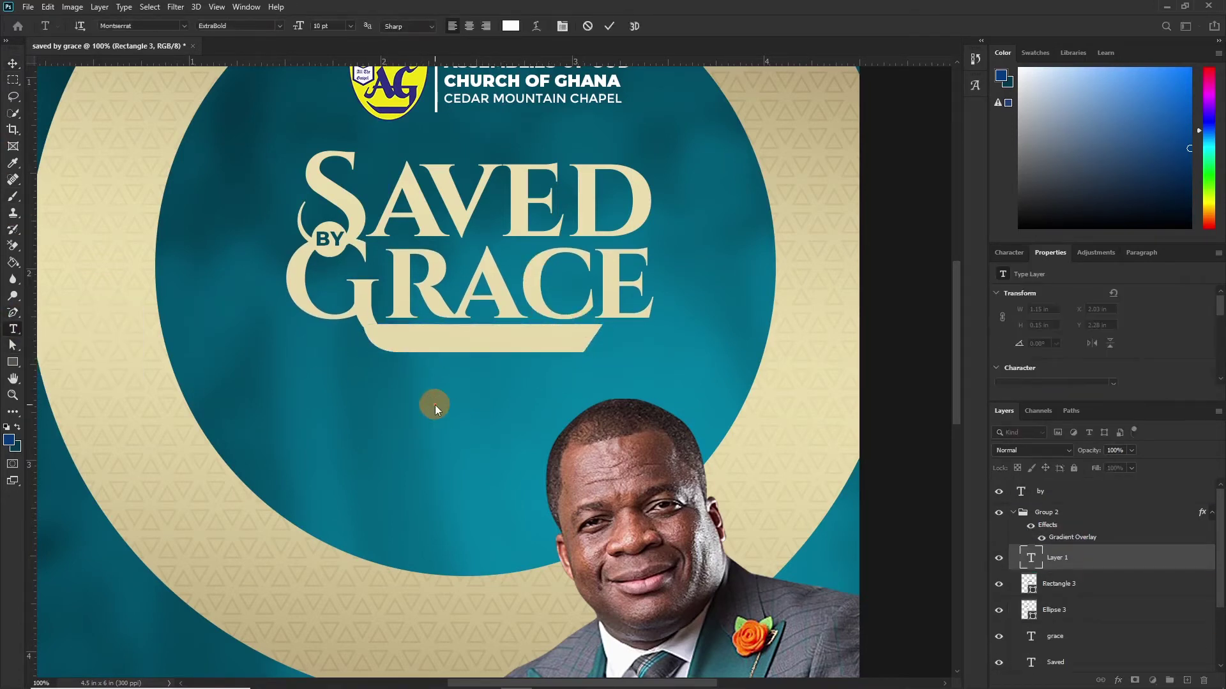
text(virtual edition)
click(1086, 292)
click(1056, 508)
click(1119, 343)
click(1083, 260)
key(ctrl+Return)
key(v)
drag(558, 405, 589, 338)
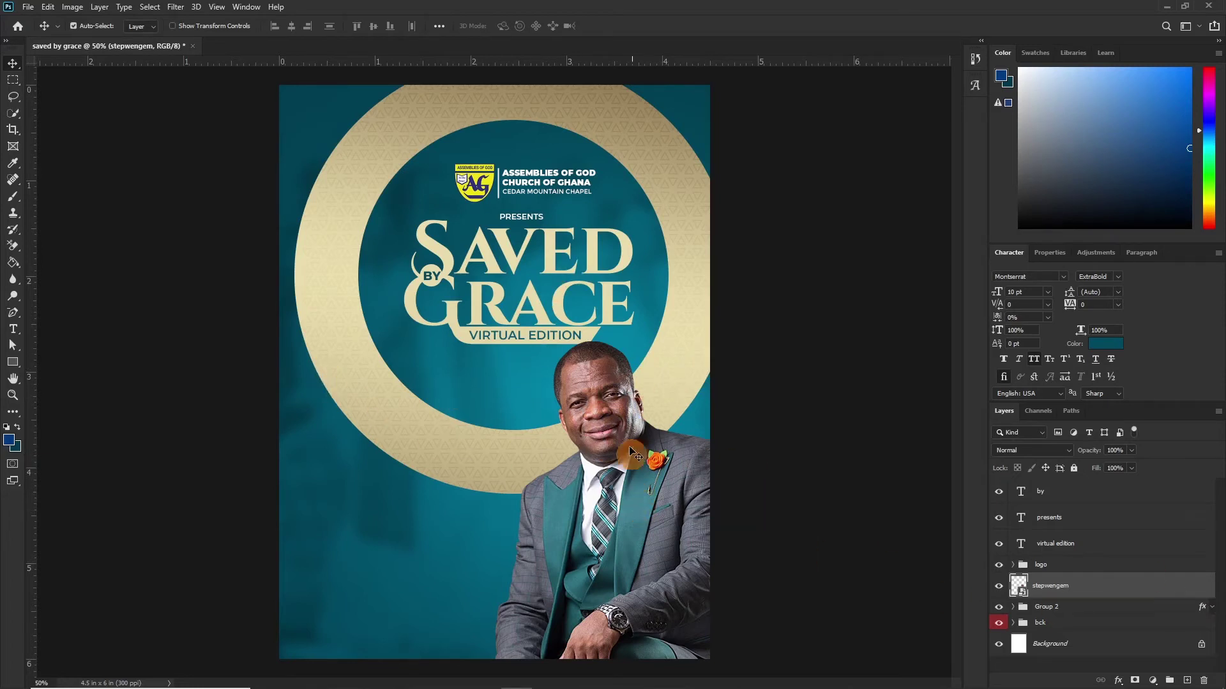
Add a black Hard Light Drop Shadow to the portrait with 29% opacity, 11 px distance and 38 px size
double_click(1119, 595)
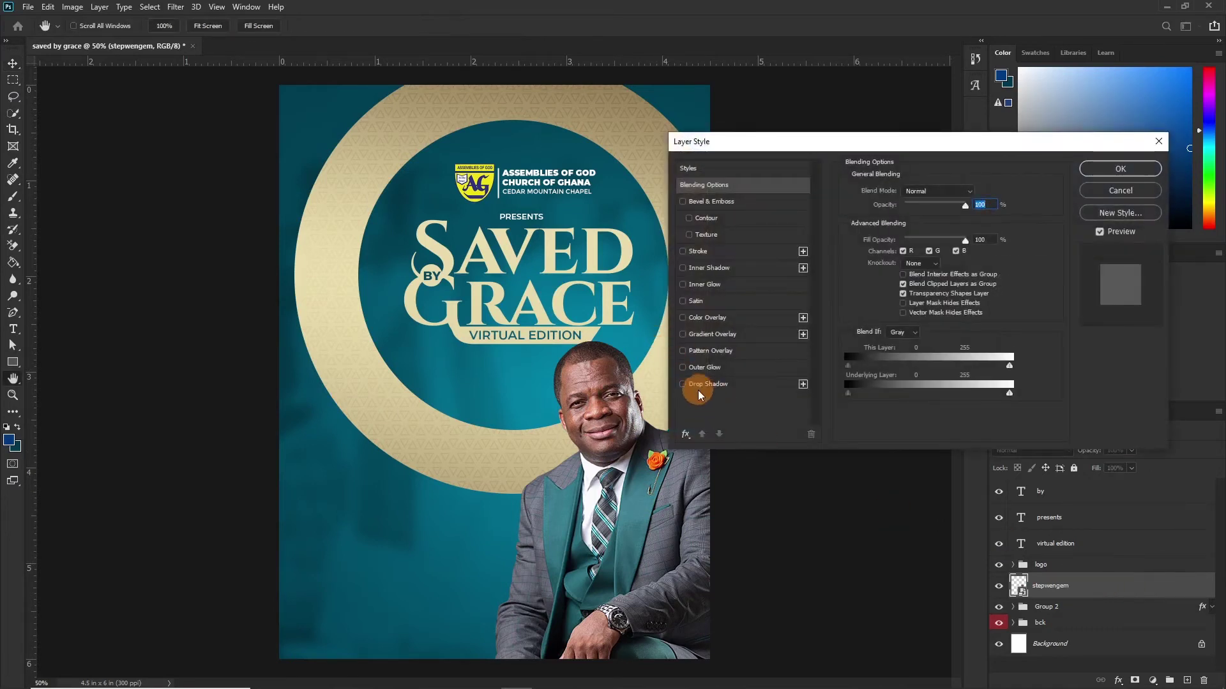
click(706, 384)
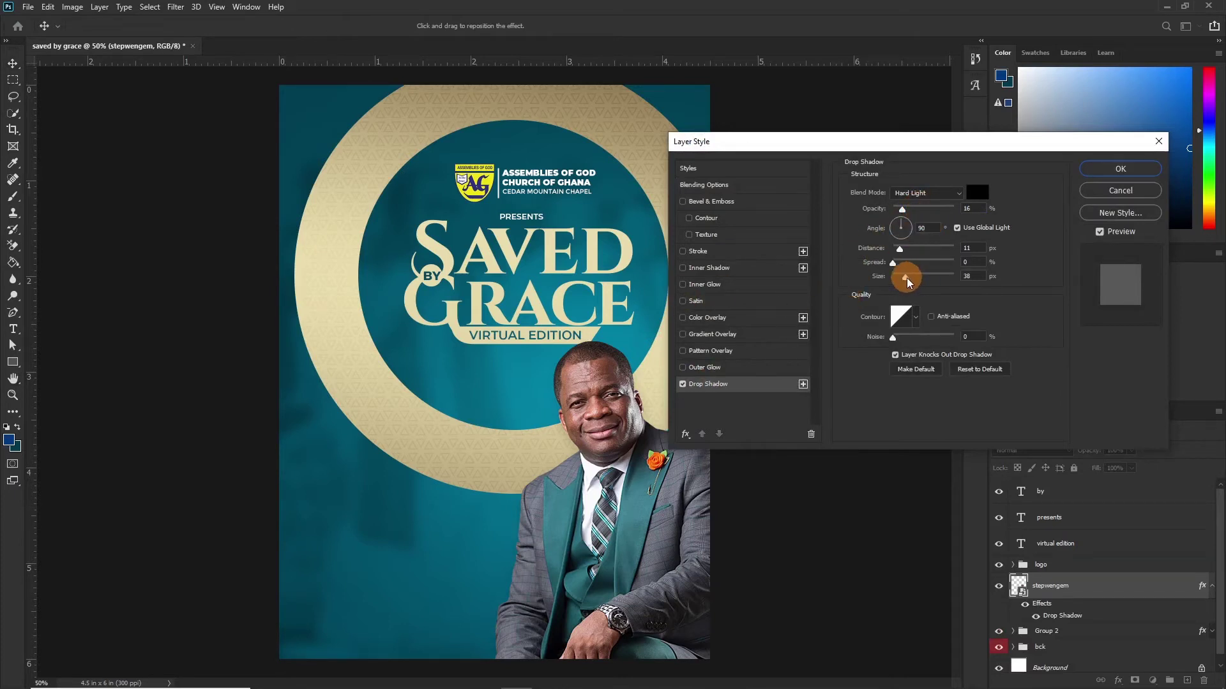
drag(948, 279, 909, 281)
mouse_move(902, 210)
mouse_down()
mouse_move(994, 214)
mouse_move(918, 217)
mouse_up()
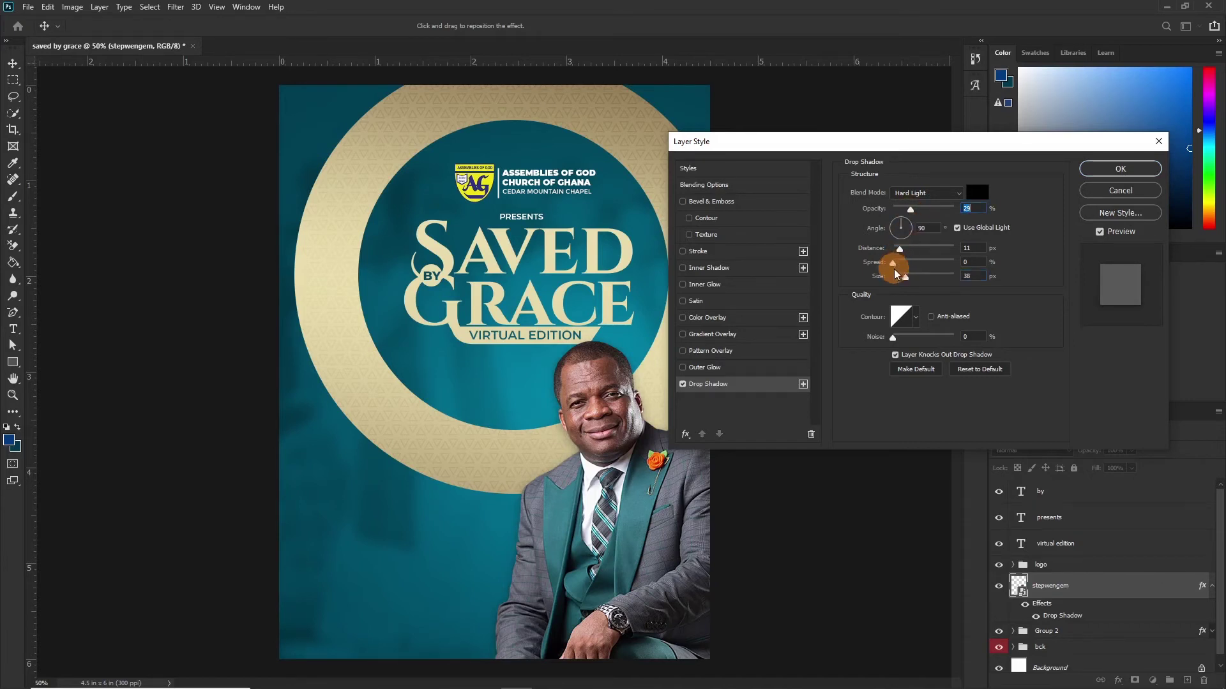
drag(901, 253, 933, 260)
click(1102, 170)
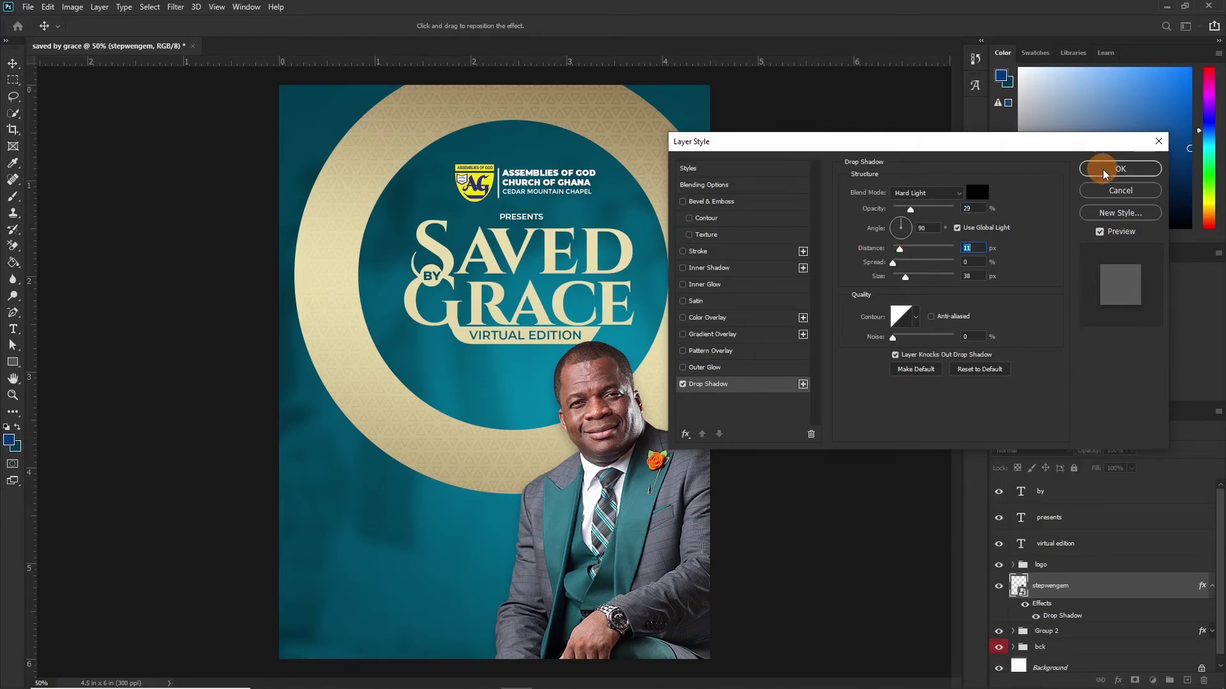
Apply the portrait's shadow and add "THIS & EVERY FRIDAY" in white (ffffff) on two lines beside the portrait, below the gold ring
click(1105, 170)
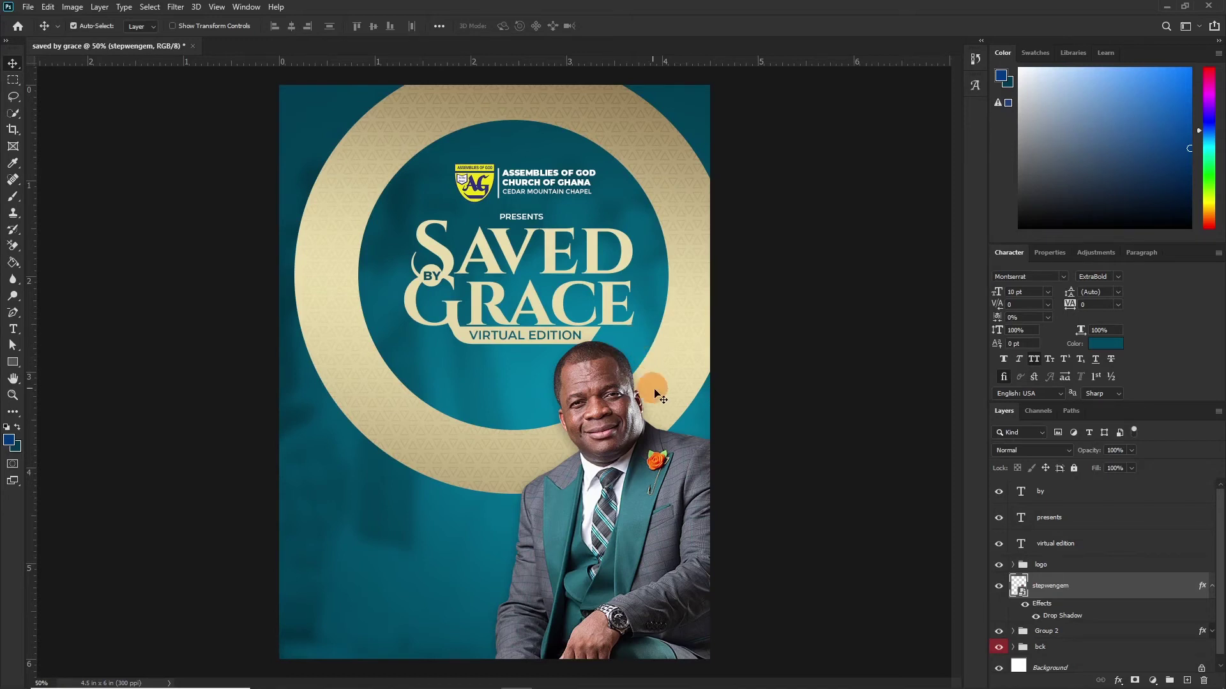
click(12, 330)
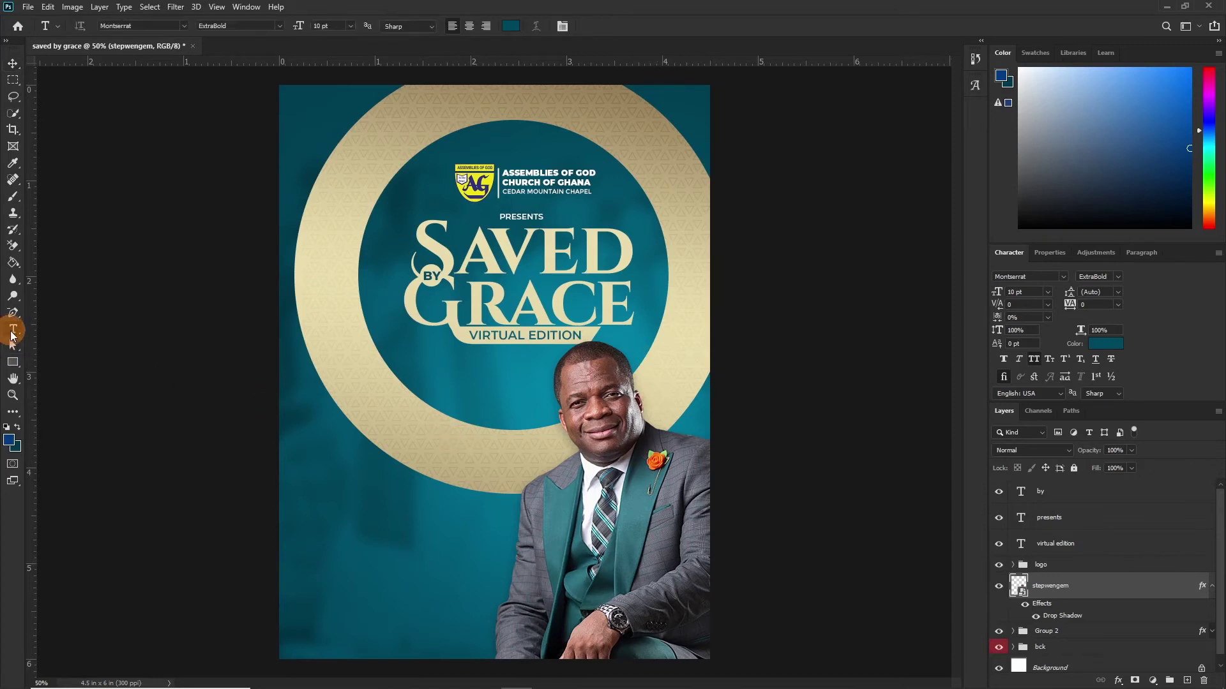
click(343, 527)
text(FEBRUARY)
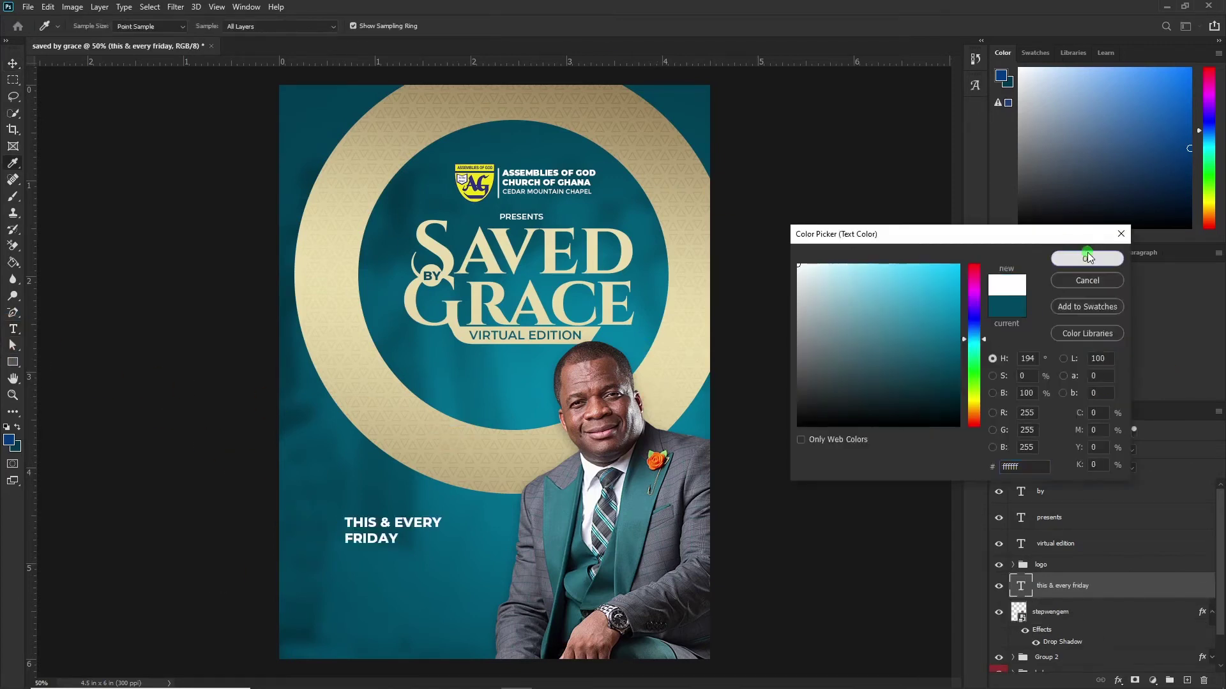
key(Return)
Set FRIDAY in Montserrat Black at 18 pt with 18 pt leading and add AFTERNOON as a third line
drag(997, 293, 1005, 298)
key(shift+Up)
click(432, 540)
key(Return)
text(AFTERNOON)
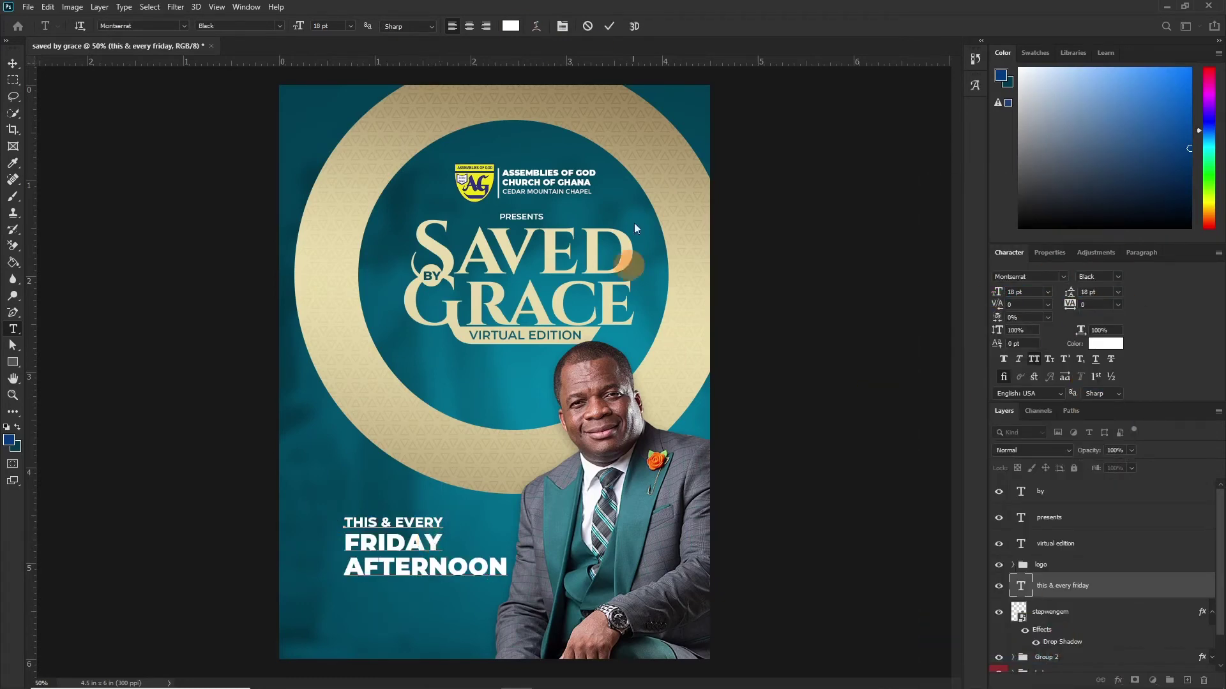
Reduce the word AFTERNOON to 10.5 pt and tighten its leading to 13 pt
click(497, 587)
drag(504, 571, 344, 570)
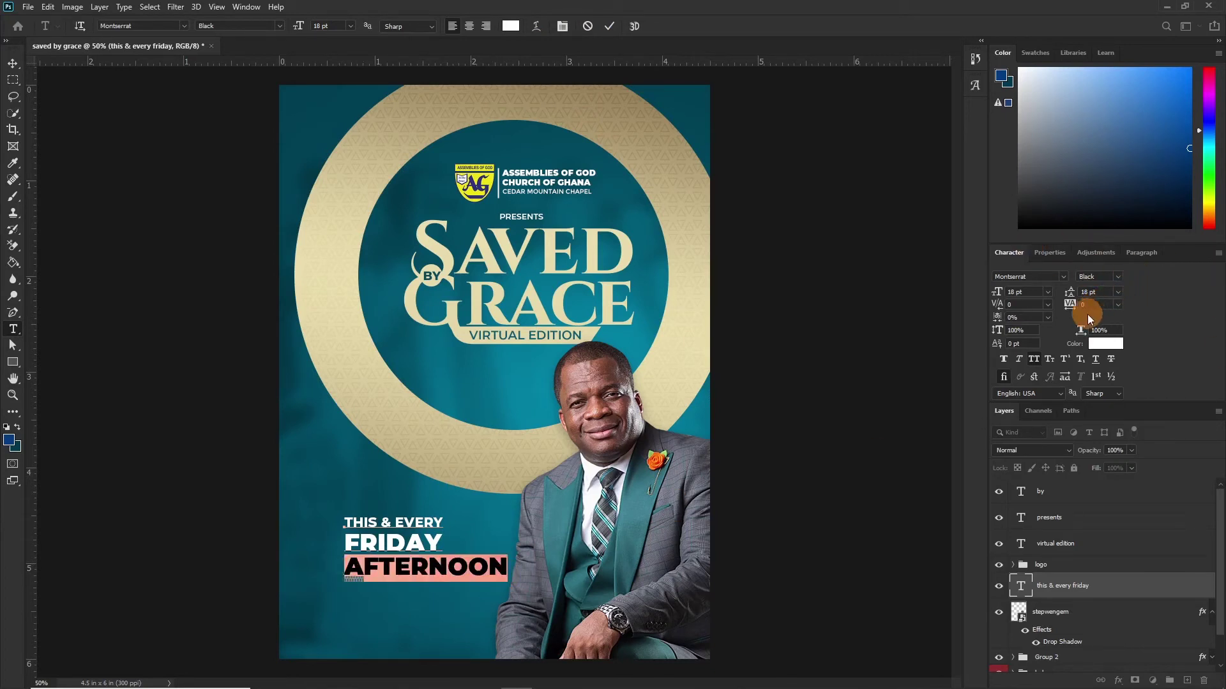
click(1047, 294)
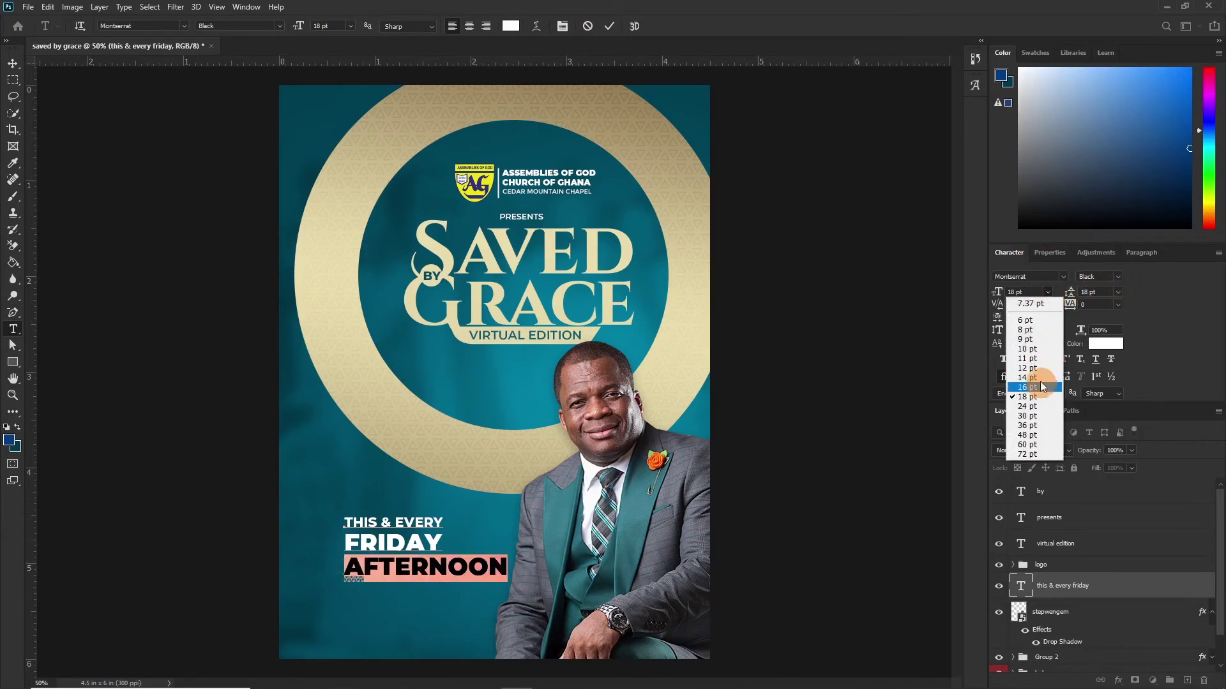
click(1035, 368)
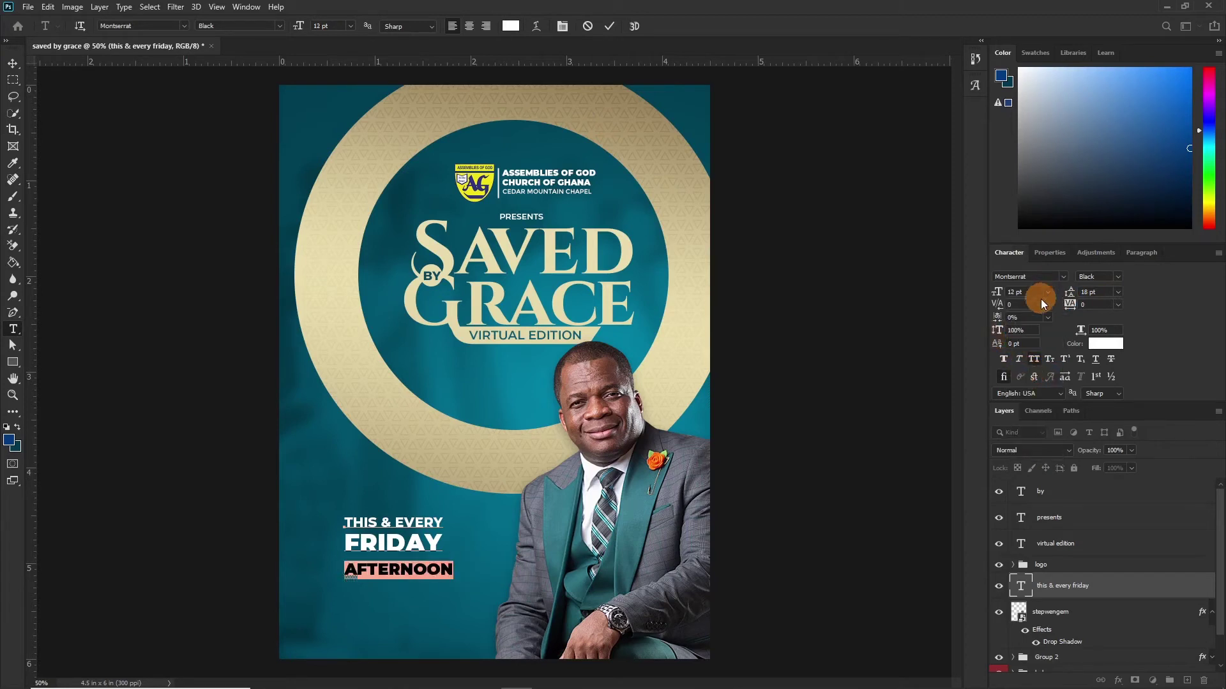
click(1045, 294)
click(1029, 347)
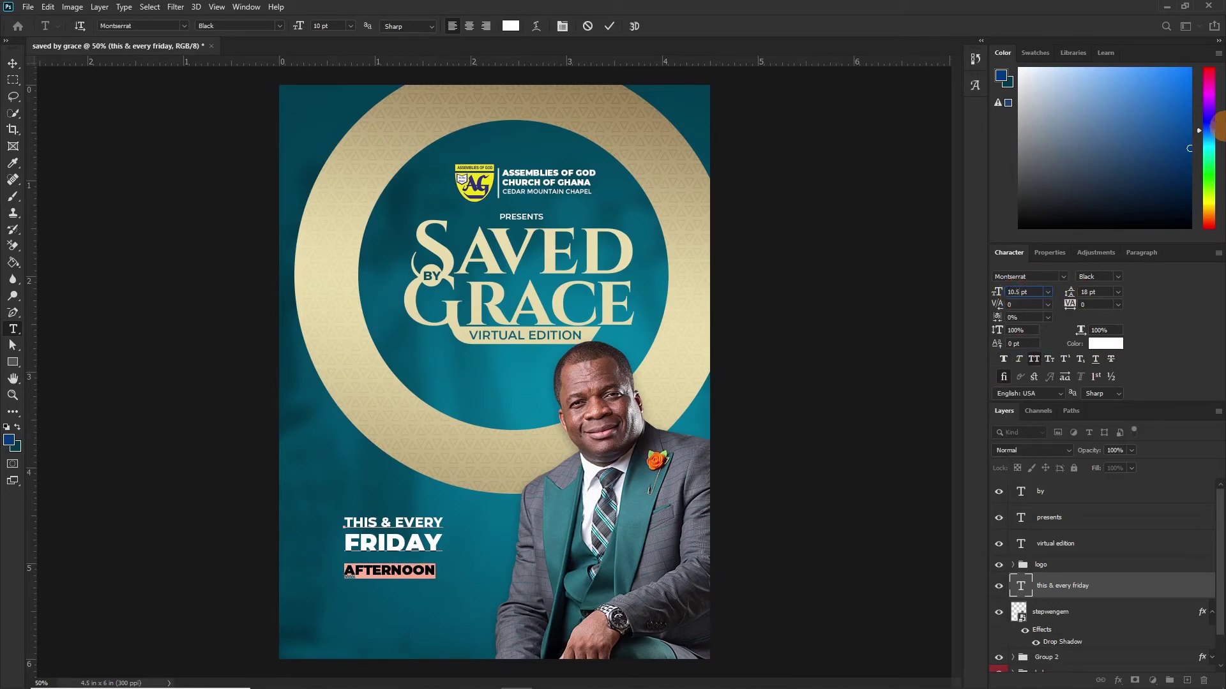
key(Return)
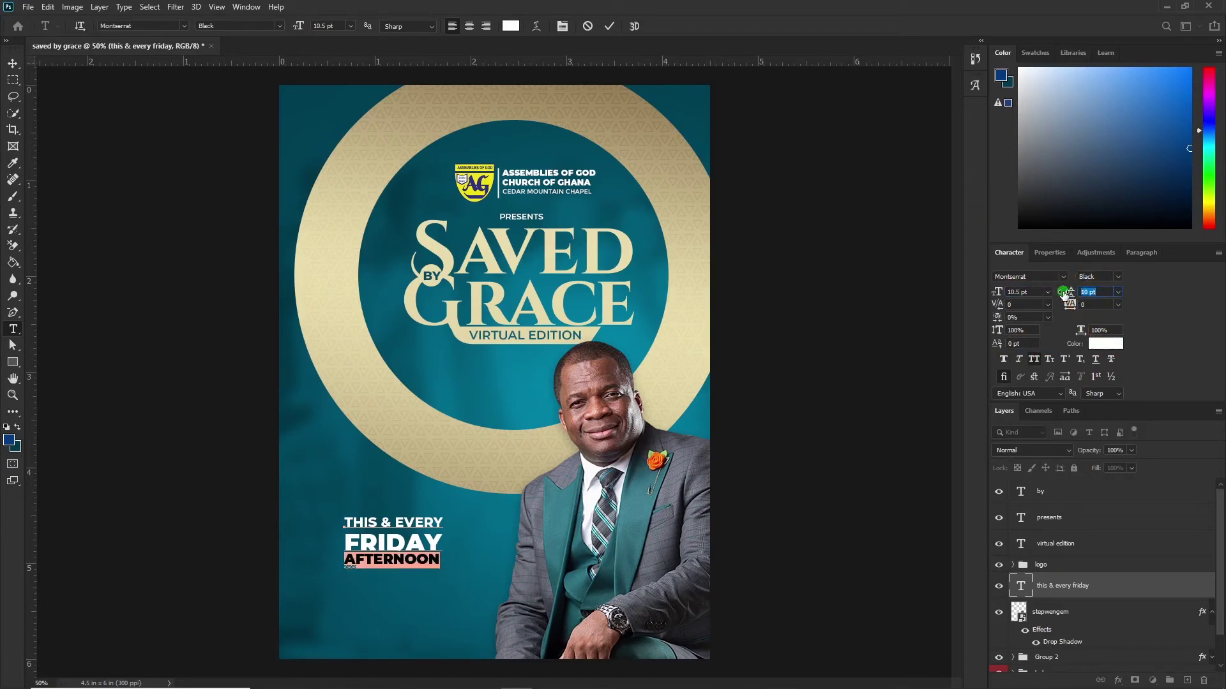
drag(1064, 292, 1066, 293)
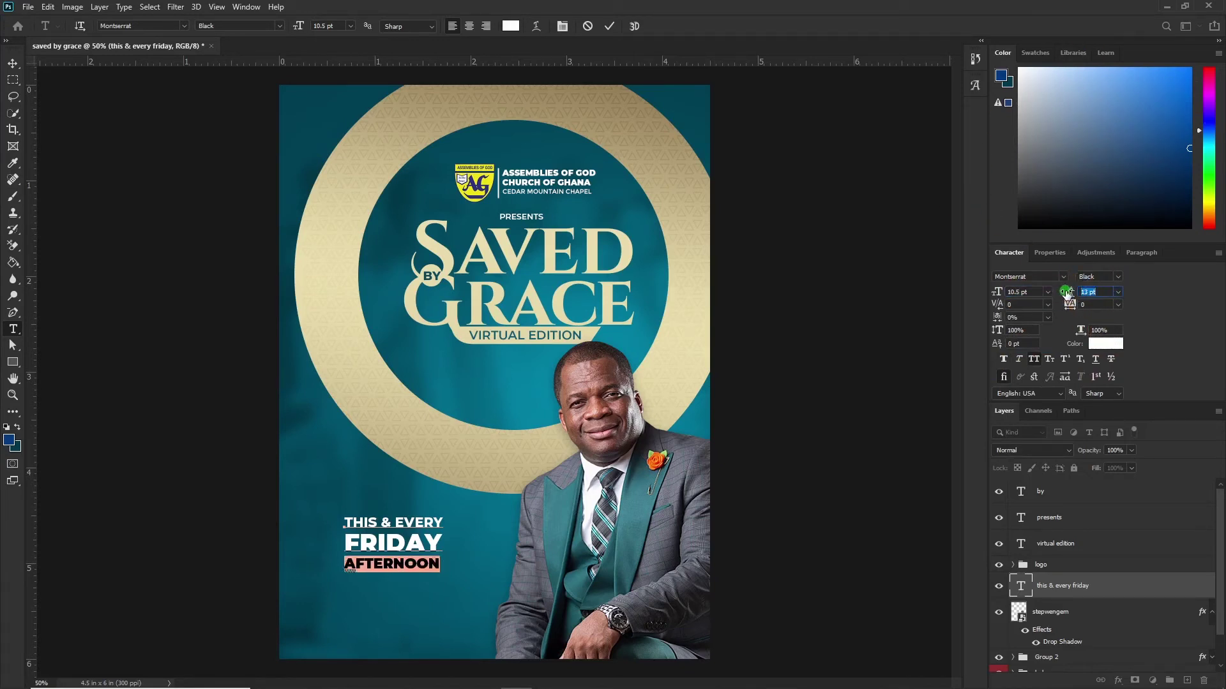
Scale up the three-line date text beside the portrait and shift it slightly toward the flyer's left edge
click(13, 63)
key(ctrl+t)
mouse_move(442, 573)
mouse_down()
mouse_move(478, 586)
mouse_move(450, 553)
mouse_up()
key(Return)
Change the line THIS & EVERY to Montserrat SemiBold at 14 pt so it matches the width of FRIDAY
key(t)
click(336, 515)
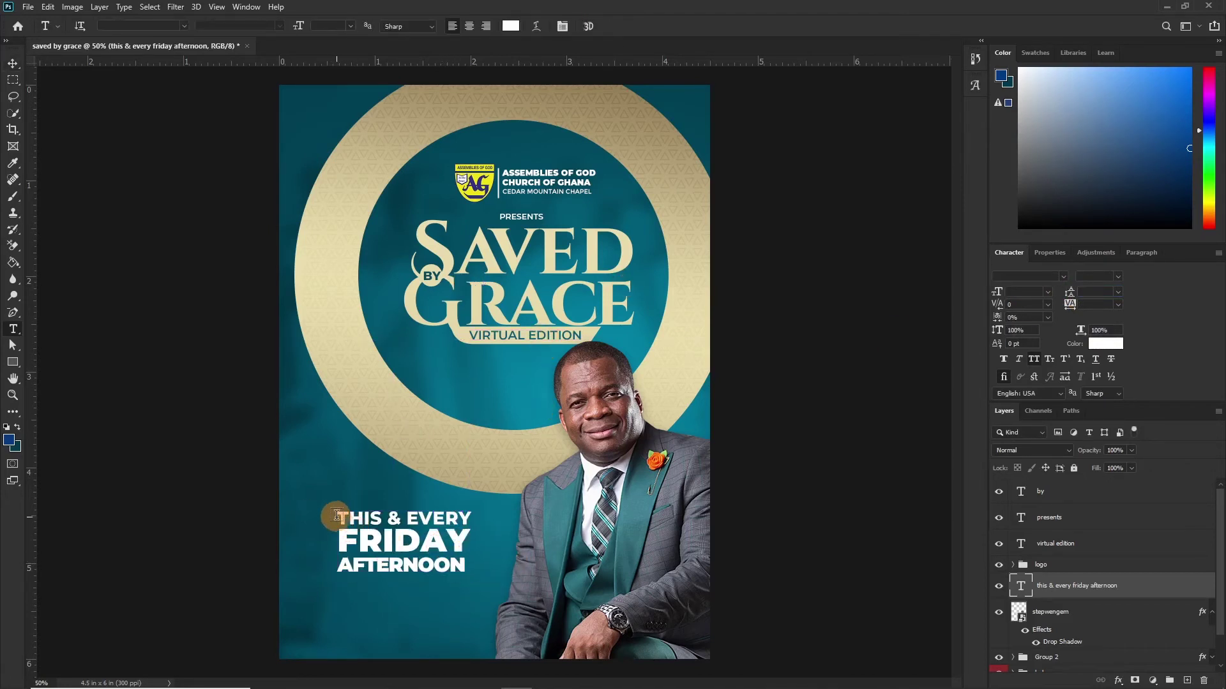
drag(338, 516, 474, 518)
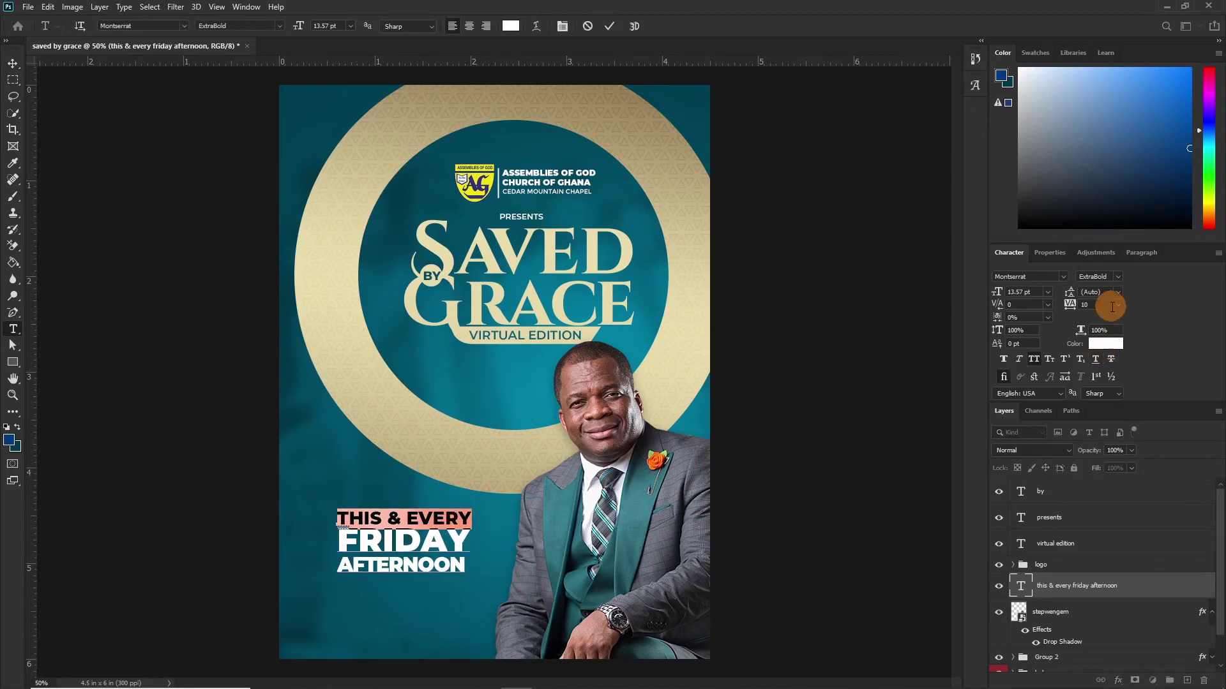
click(1116, 278)
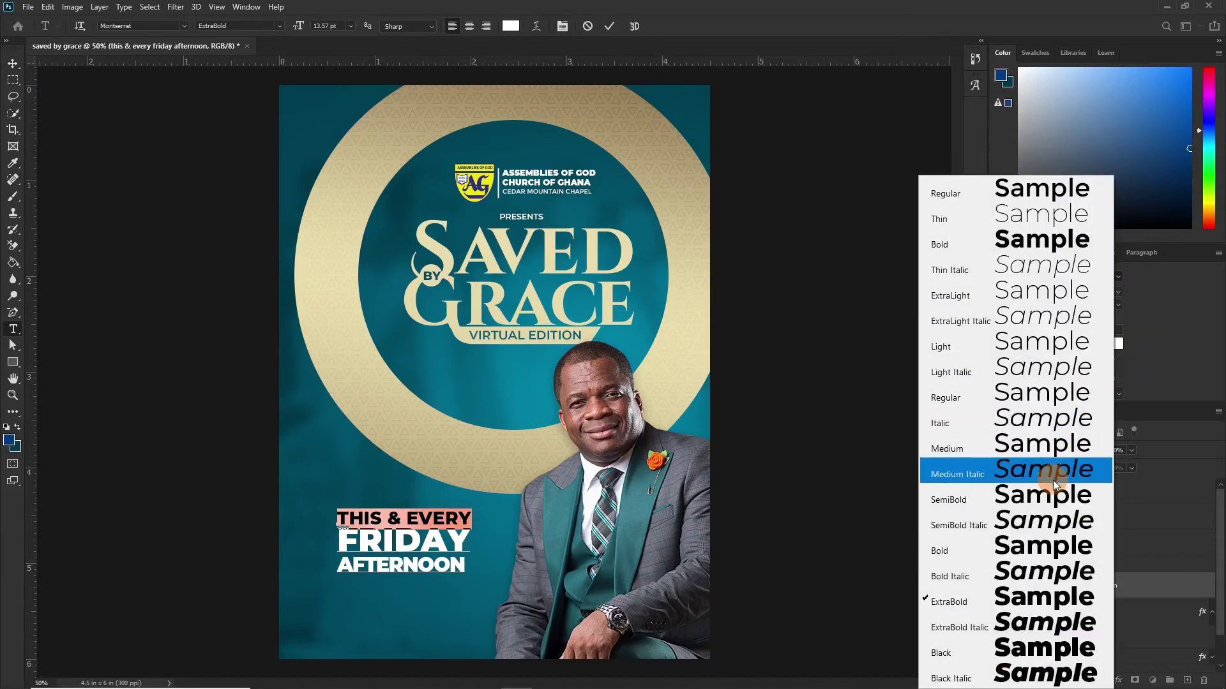
click(1039, 494)
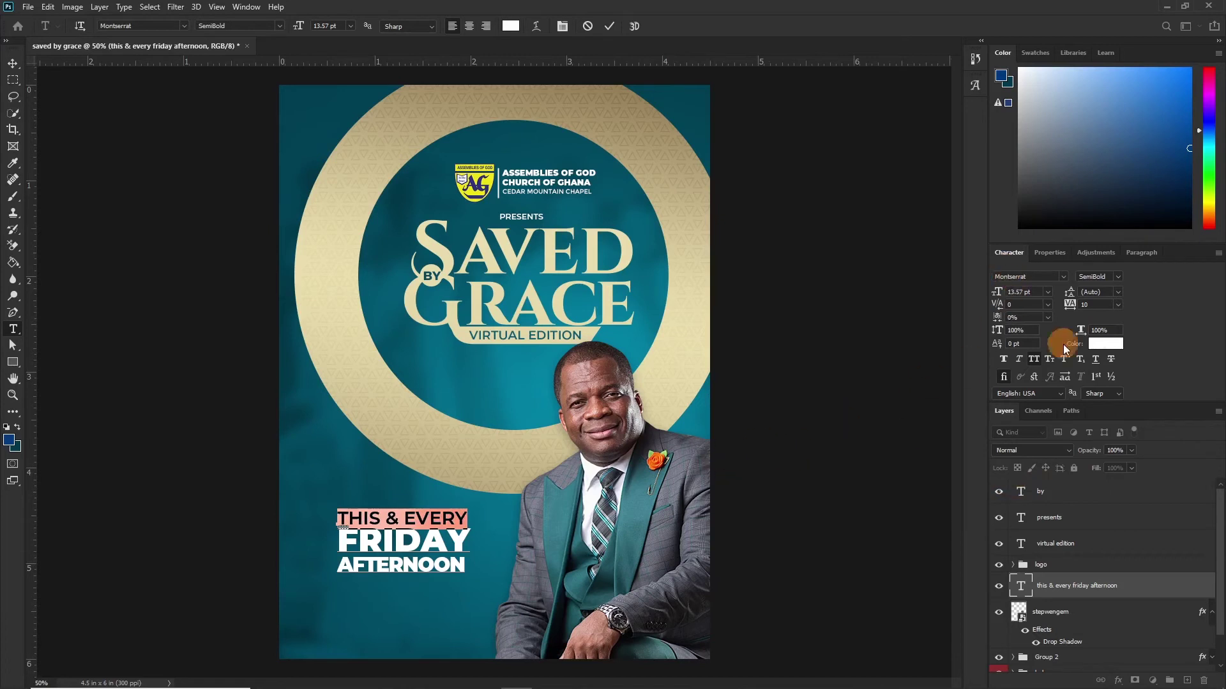
double_click(1019, 292)
text(14)
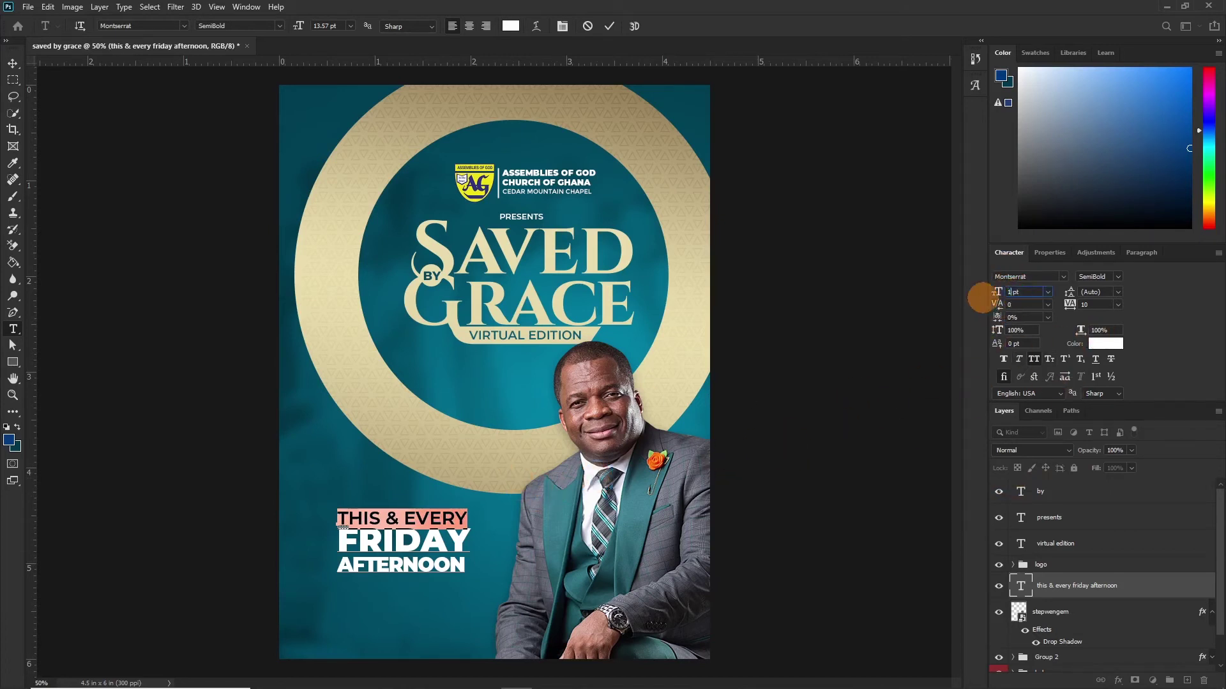
key(Return)
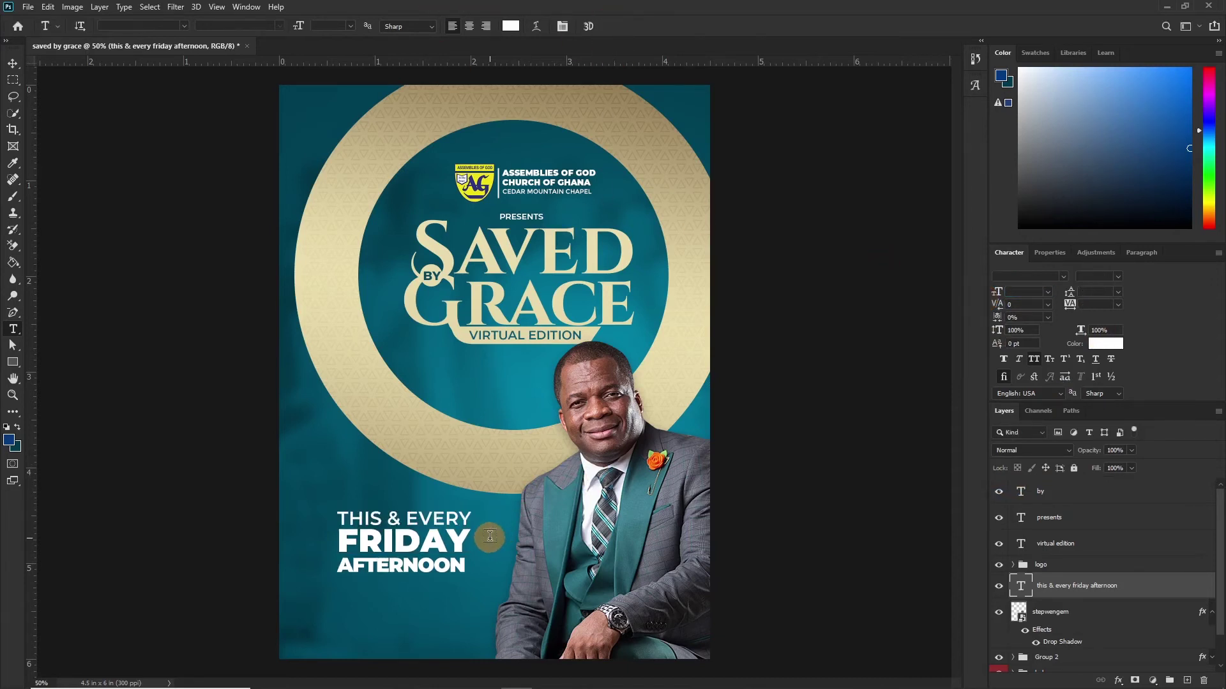
Switch to File Explorer, place the Zoom logo from the church flyer folder in the flyer, and scale it to about 0.88 in wide
key(v)
click(356, 680)
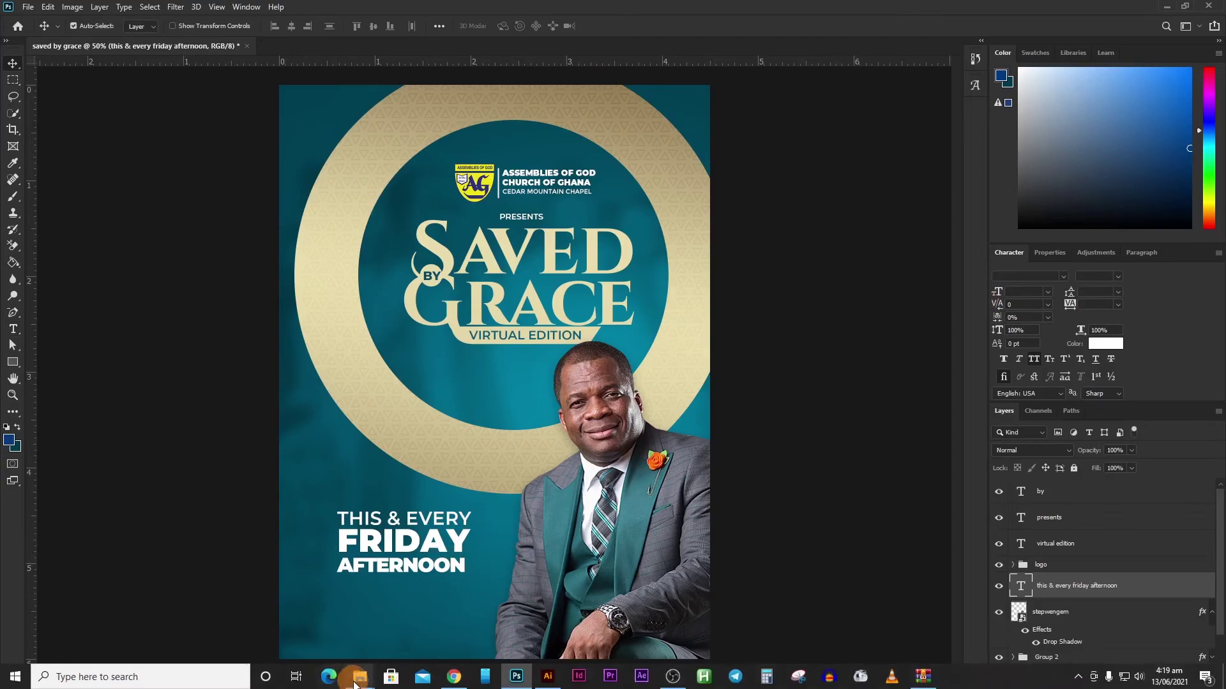
click(350, 607)
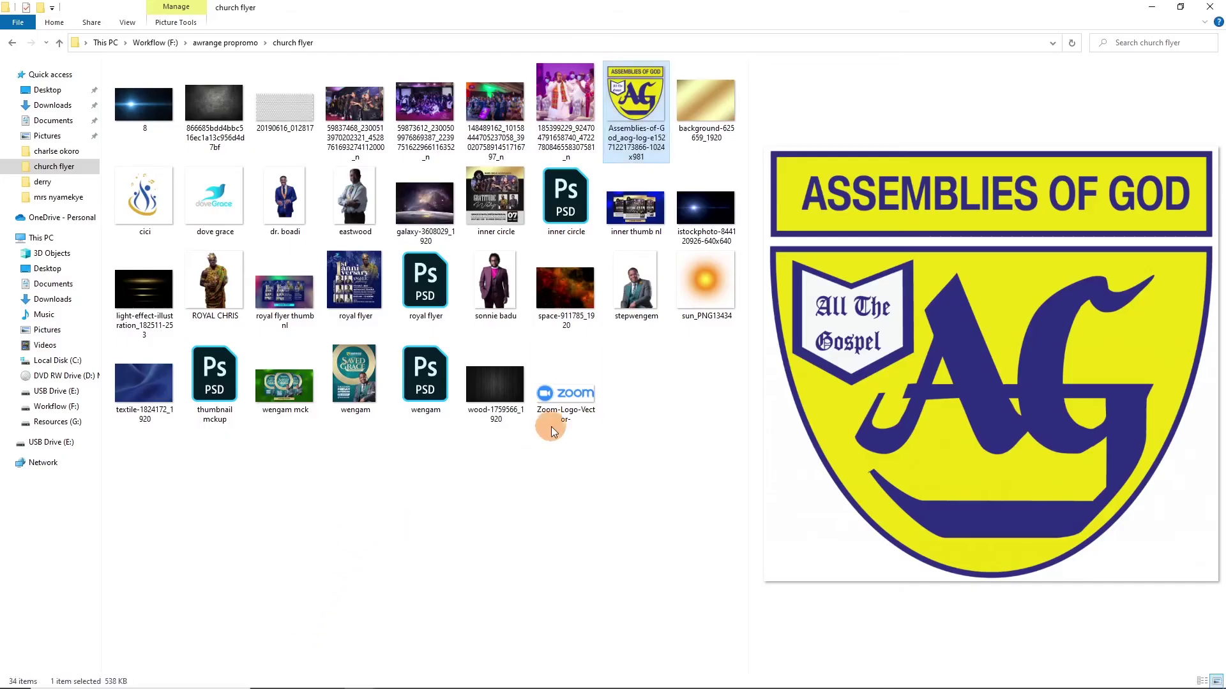
drag(569, 420, 373, 588)
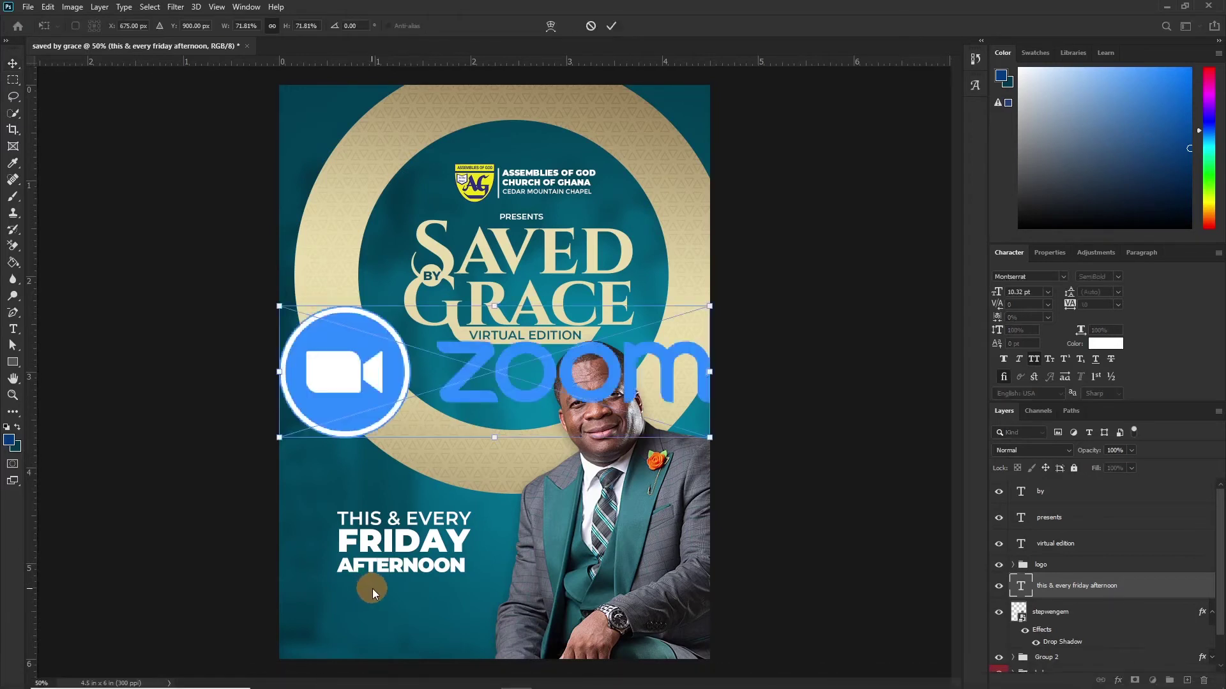
drag(710, 307, 377, 416)
key(Return)
Move the Zoom logo below AFTERNOON, aligned with the text's left edge, and nudge it down for a small gap
drag(291, 424, 349, 599)
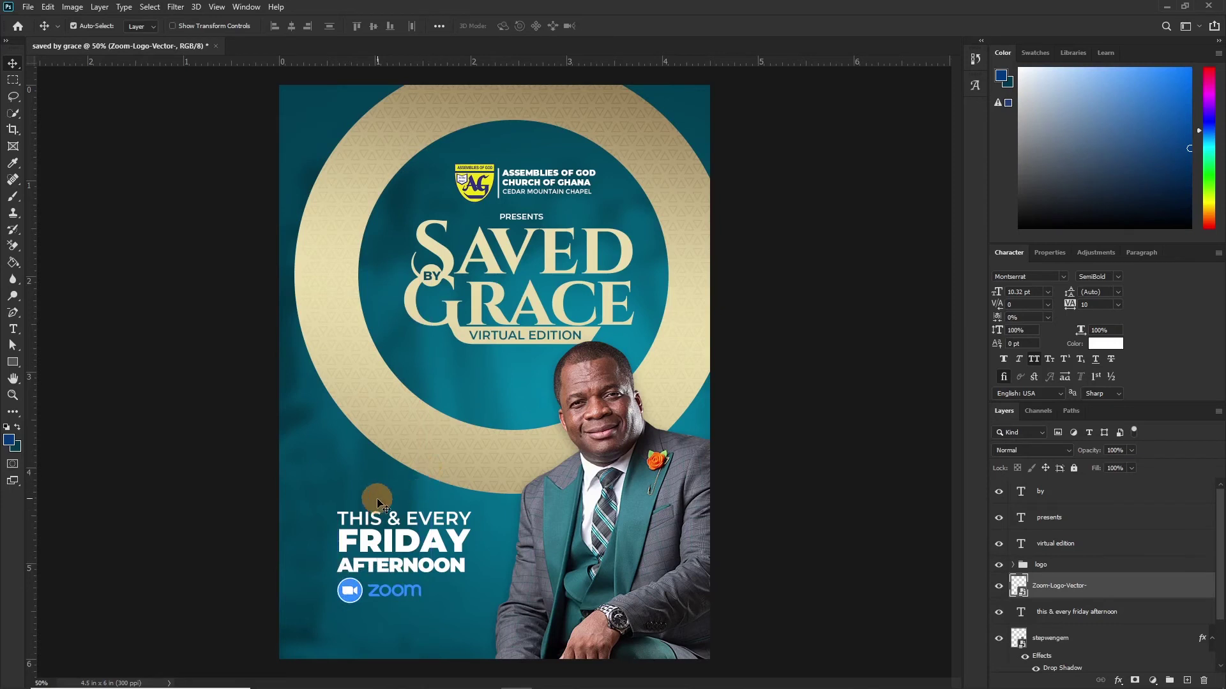
key(Down)
key(Down)
key(Down)
key(Down)
key(Down)
key(Down)
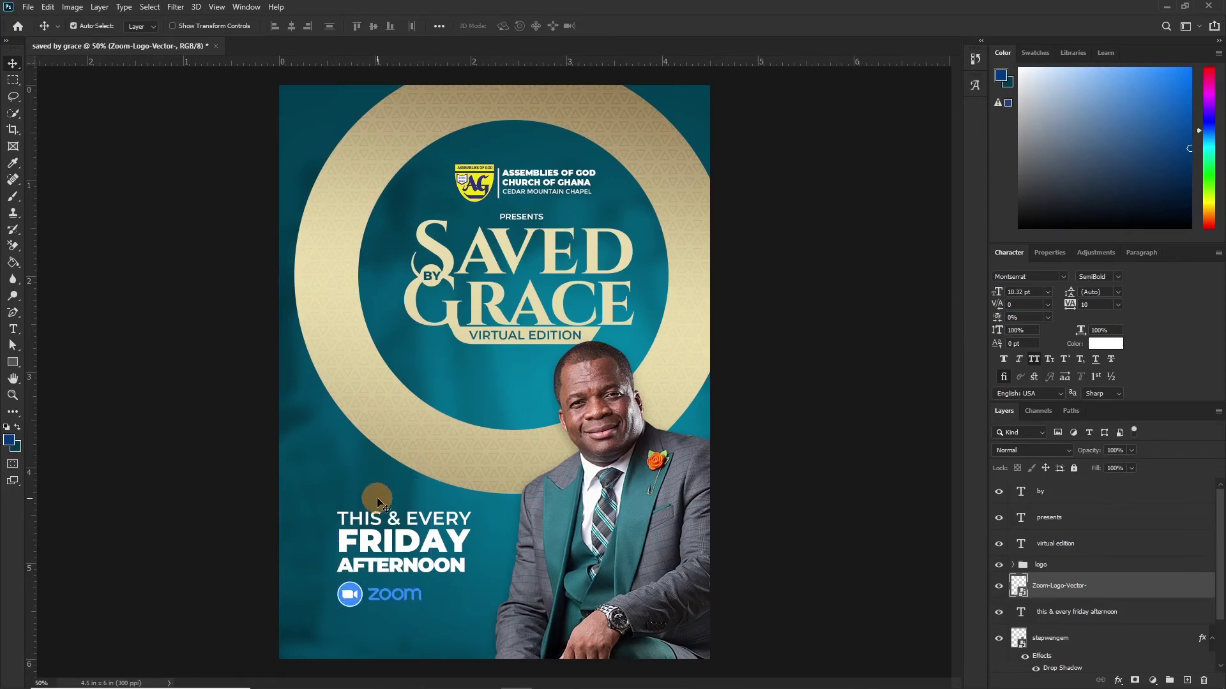
Draw a rectangle about 314 × 70 px over the zoom lettering and place it behind the Zoom logo layer
click(12, 366)
drag(352, 585, 452, 607)
key(v)
key(ctrl+1)
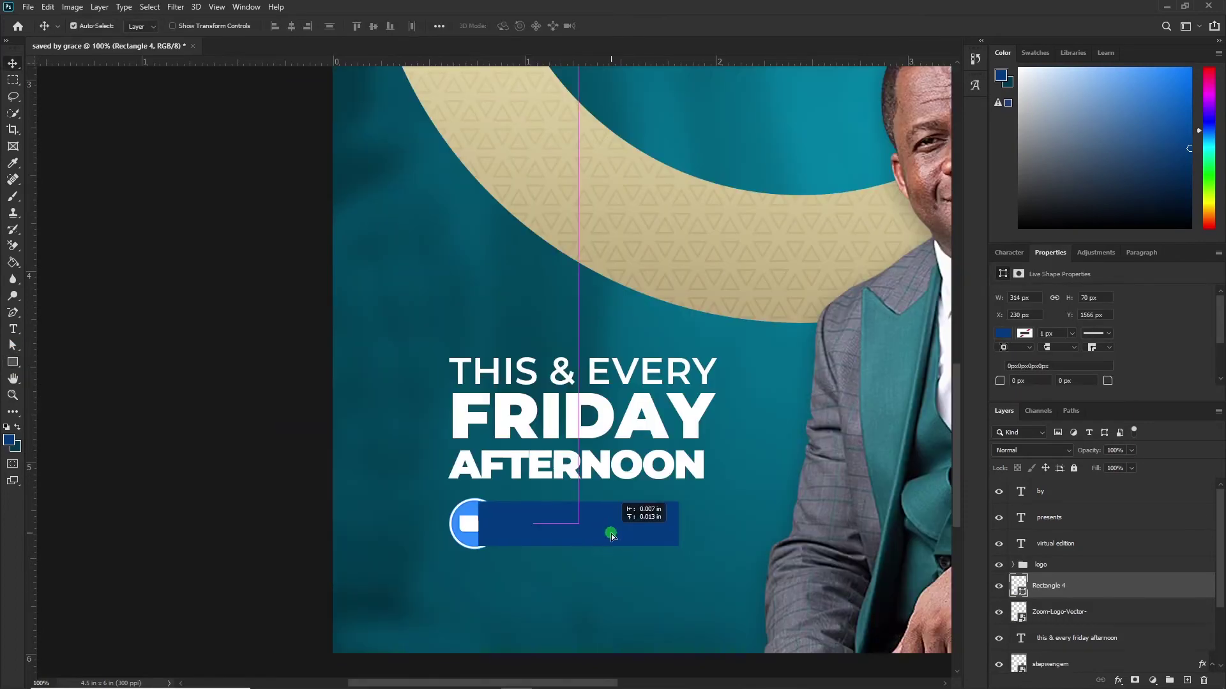
drag(1060, 612, 1058, 585)
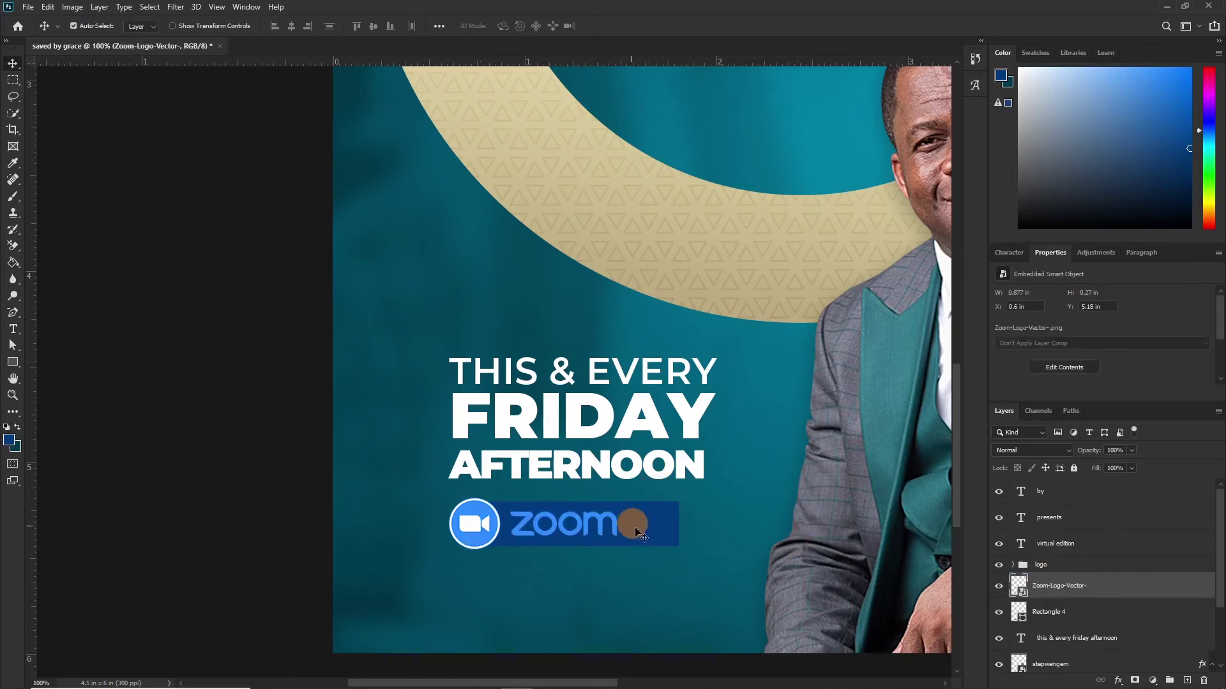
double_click(1020, 593)
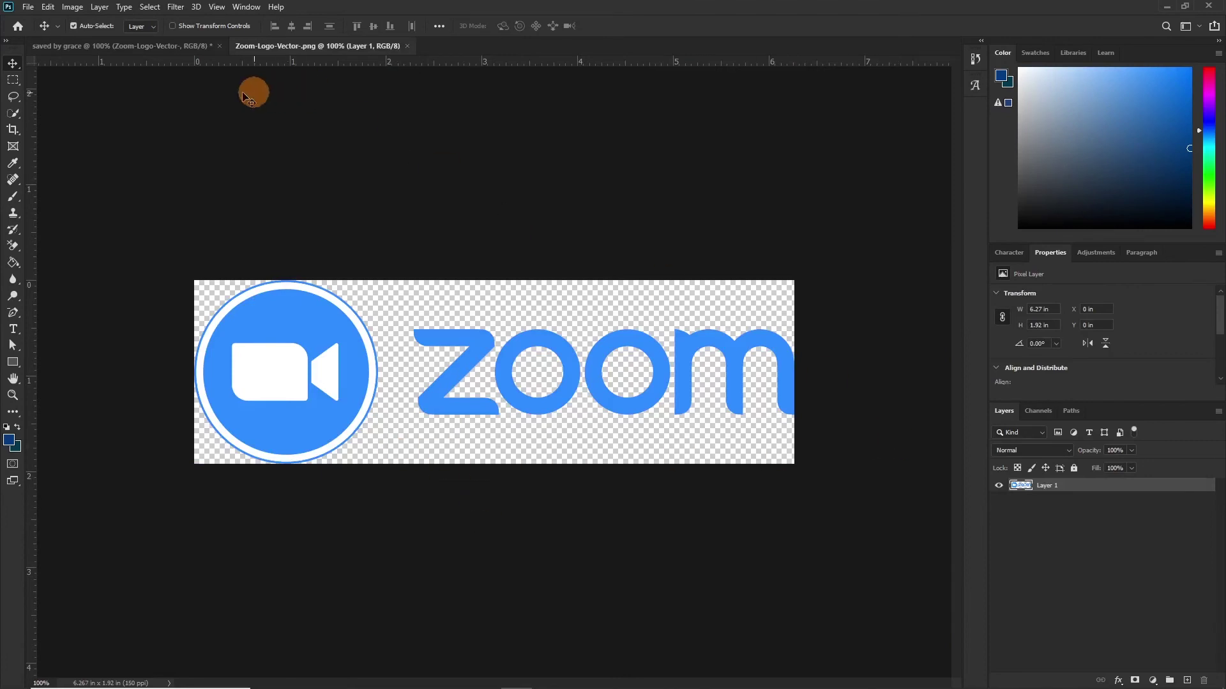
key(ctrl+w)
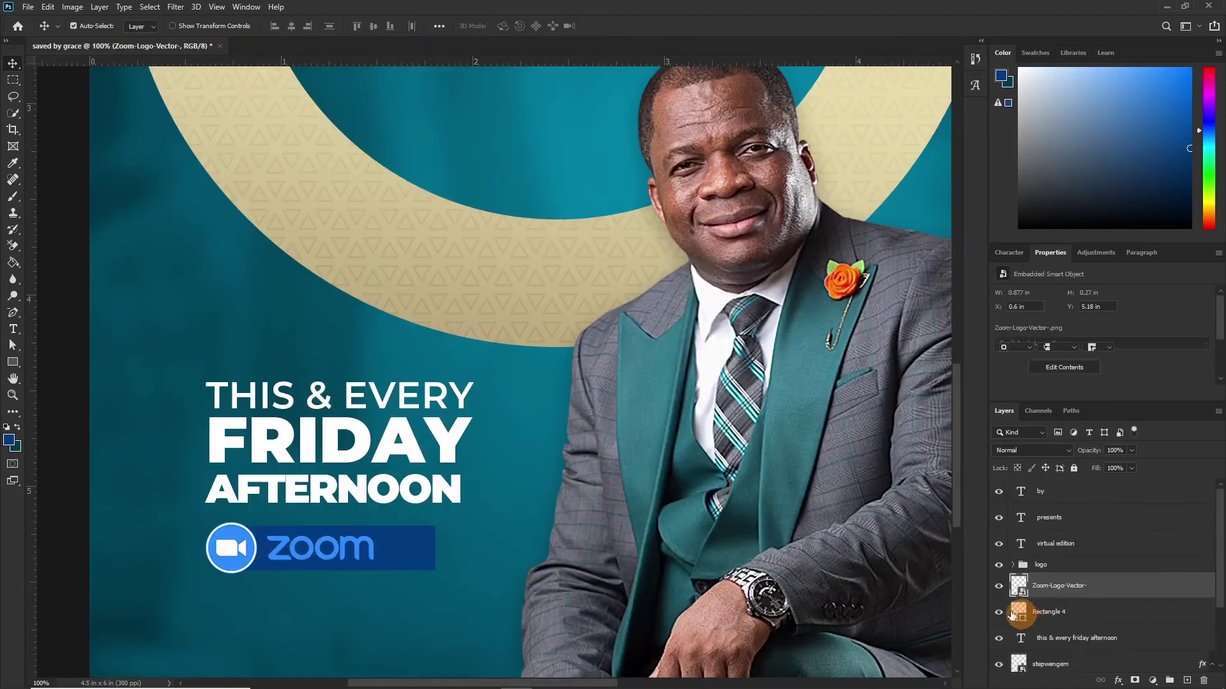
Recolor the rectangle behind the Zoom logo to white (ffffff)
double_click(1021, 613)
click(236, 539)
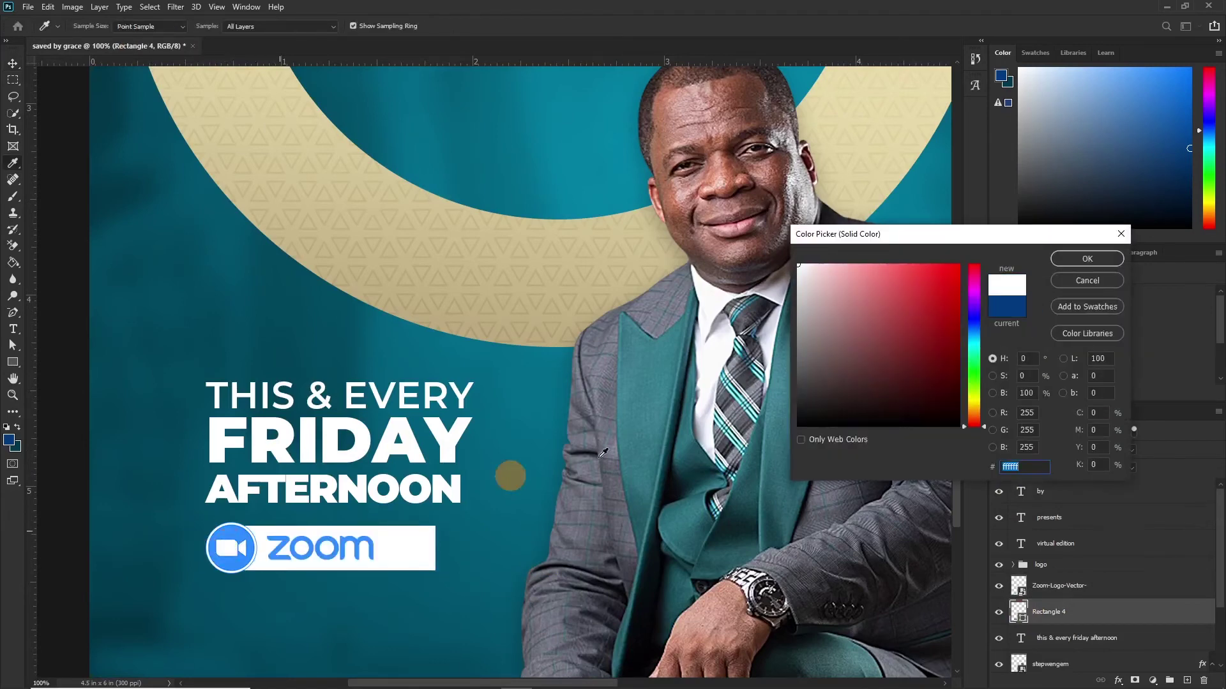
click(1082, 261)
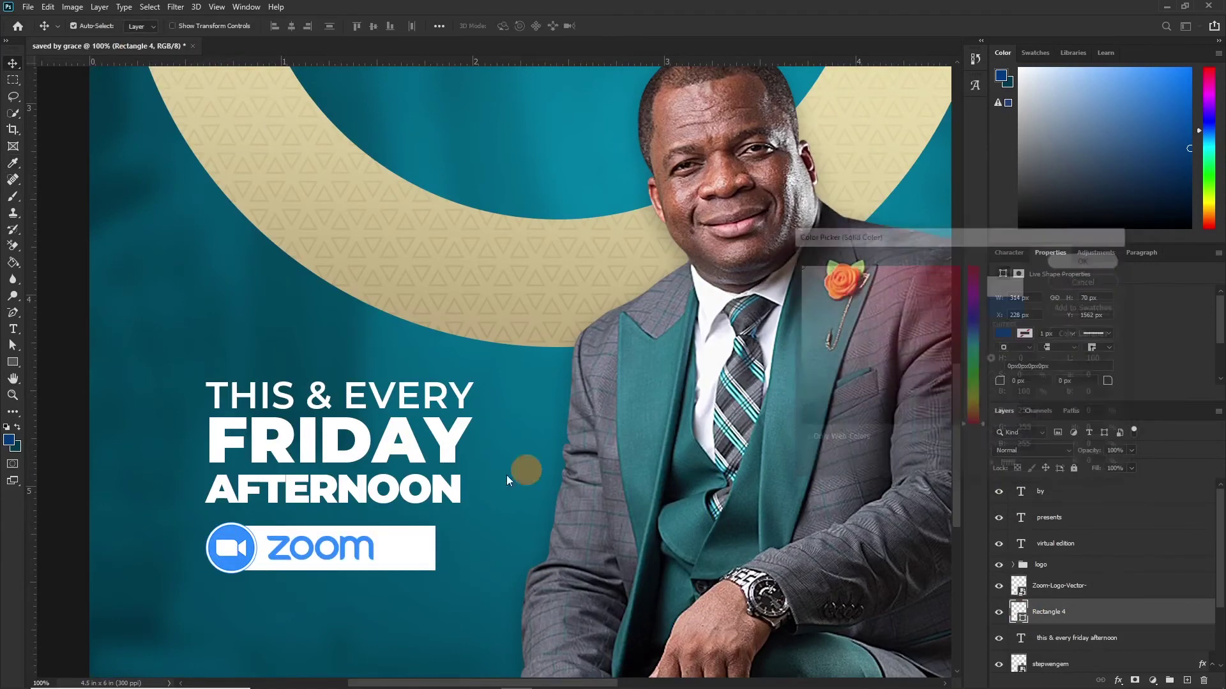
Enlarge the Zoom logo to about 0.98 in wide so its round icon overlaps the white bar's end
ctrl+click(231, 542)
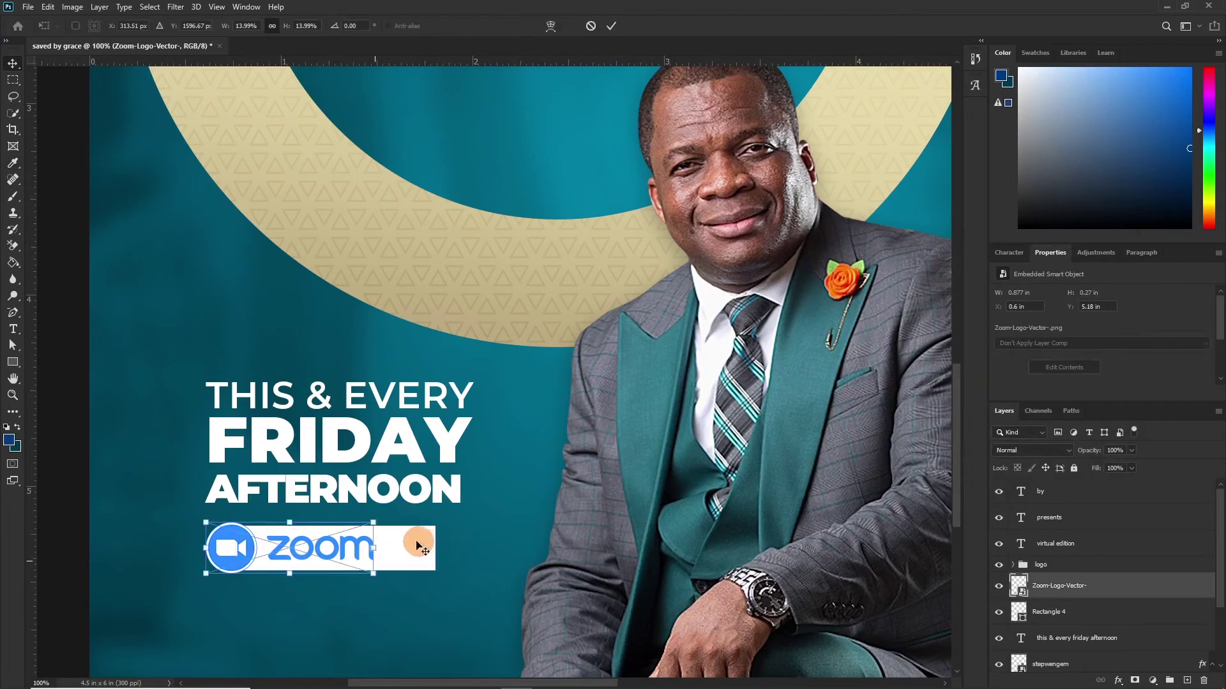
key(ctrl+t)
drag(374, 525, 394, 523)
key(Return)
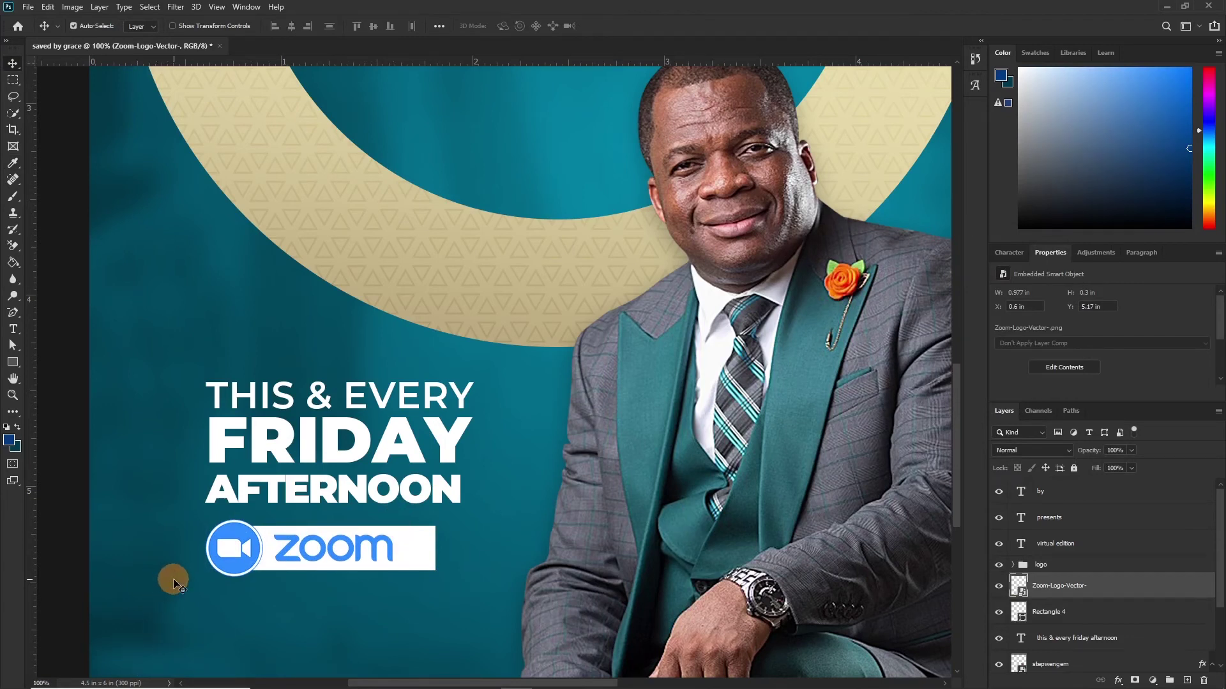
Add an anchor point on the white bar's bottom edge and delete the lower-right corner point to round that corner
click(14, 317)
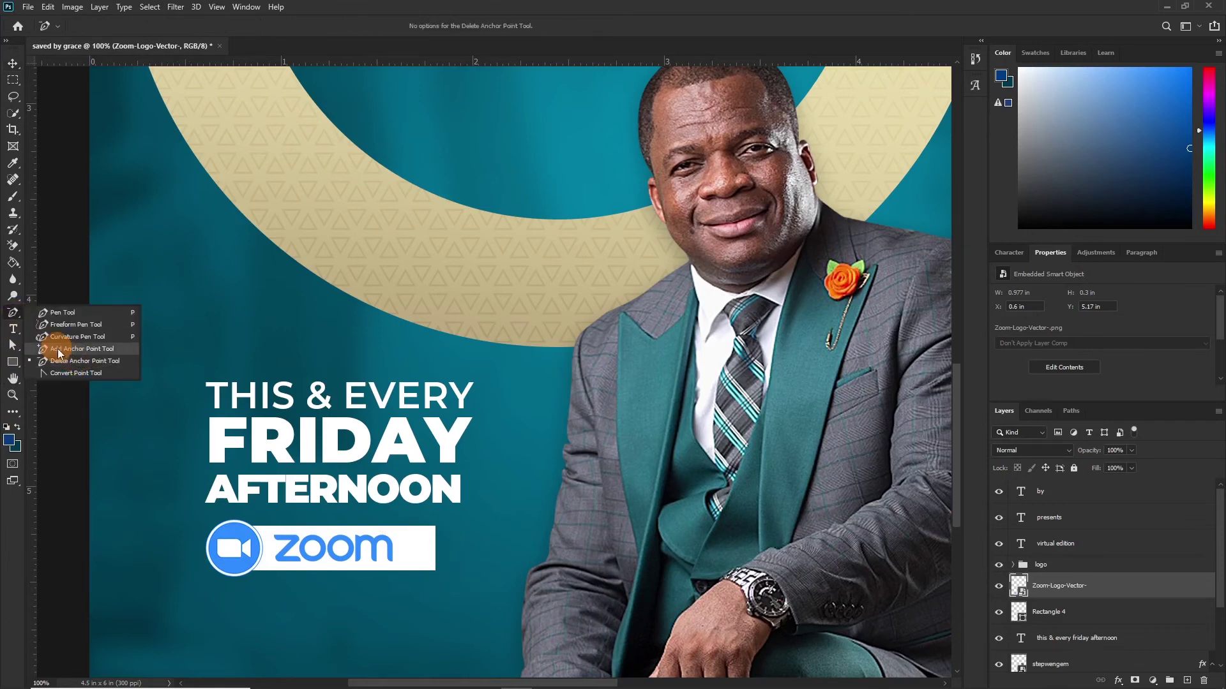
click(62, 353)
key(alt)
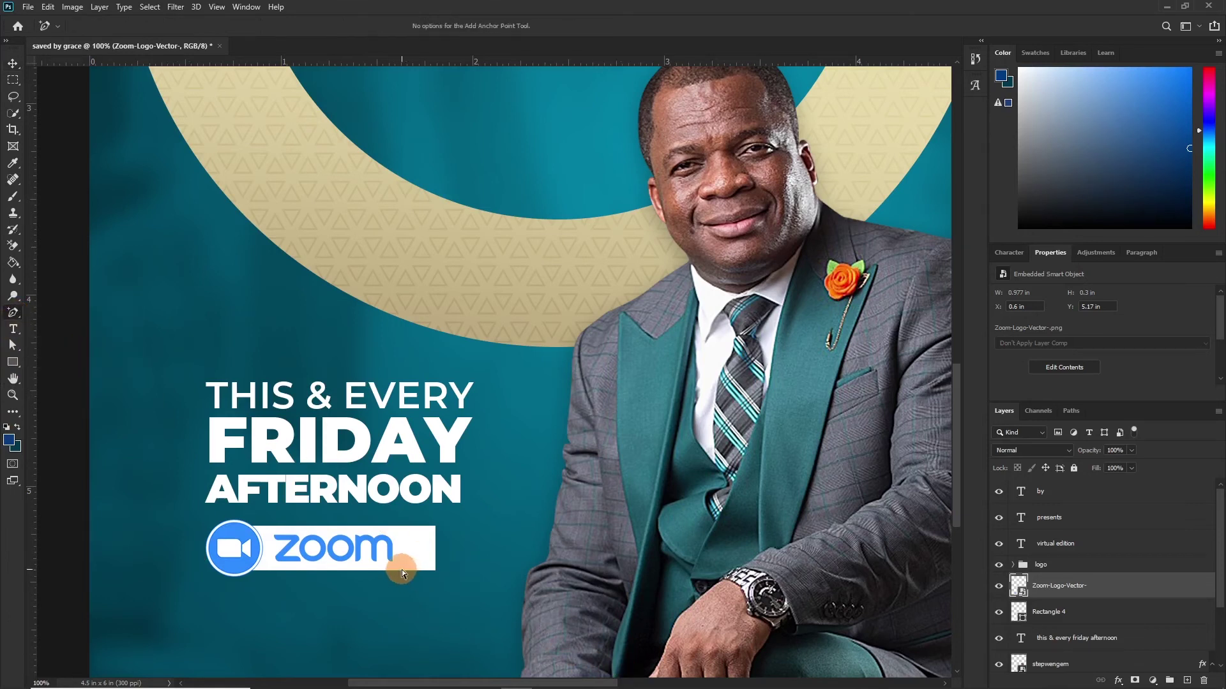
click(1053, 613)
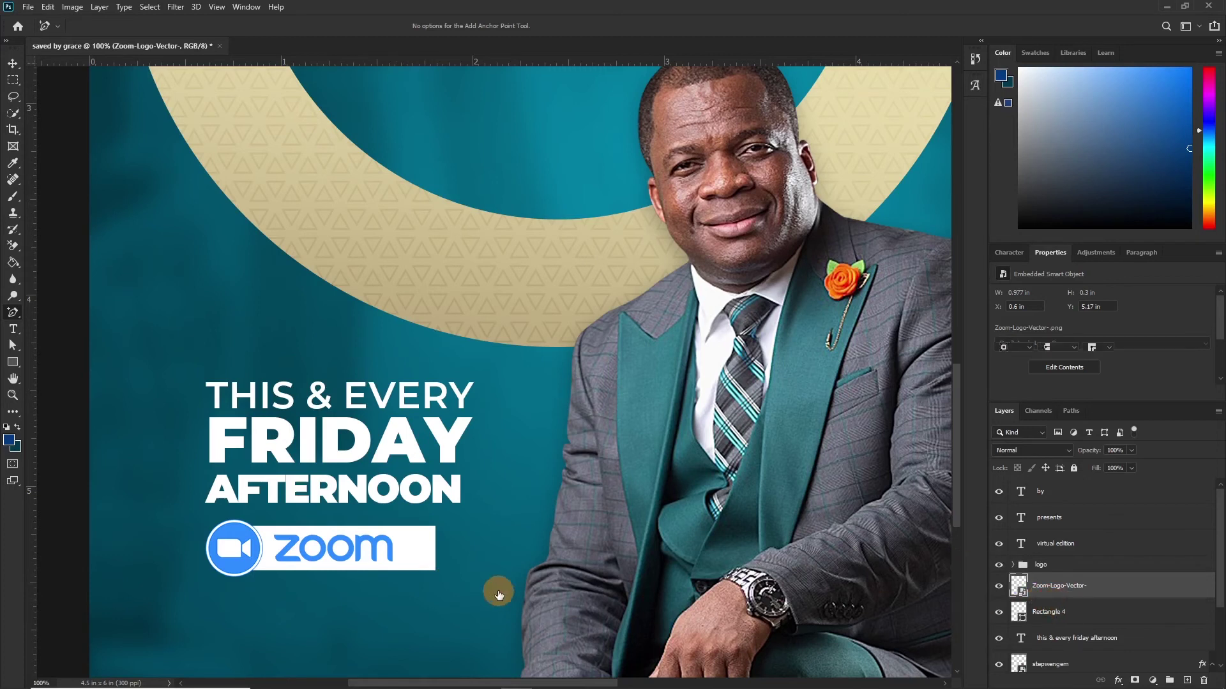
click(394, 570)
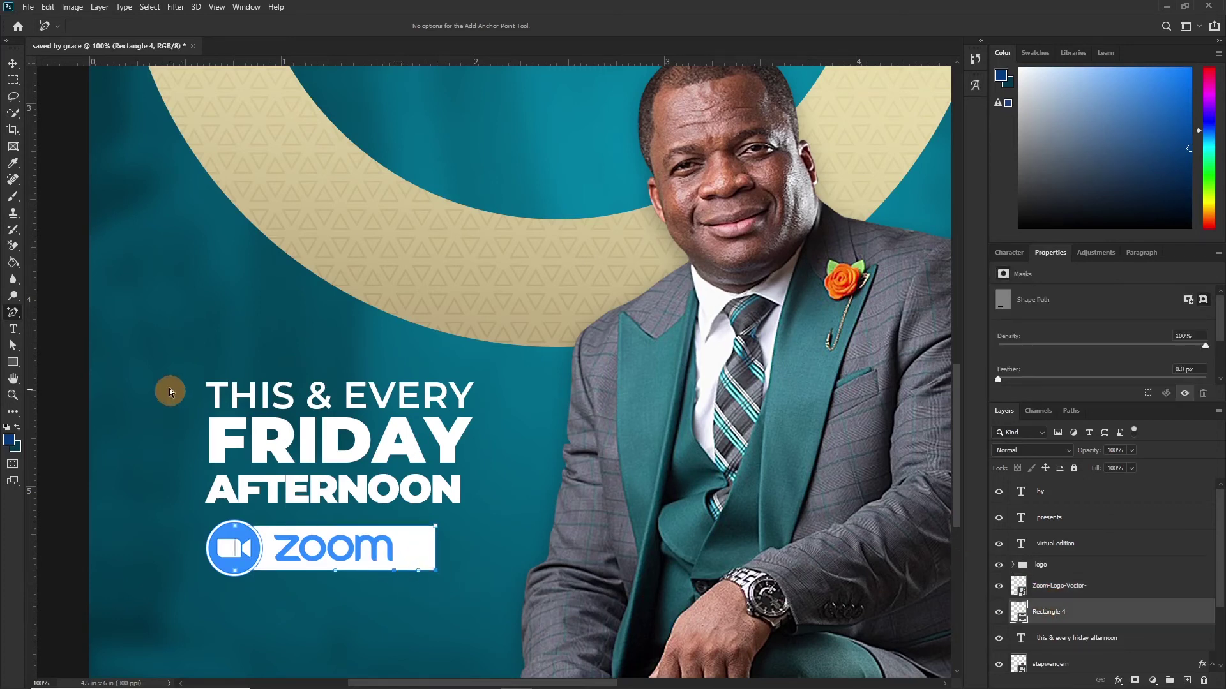
right_click(12, 316)
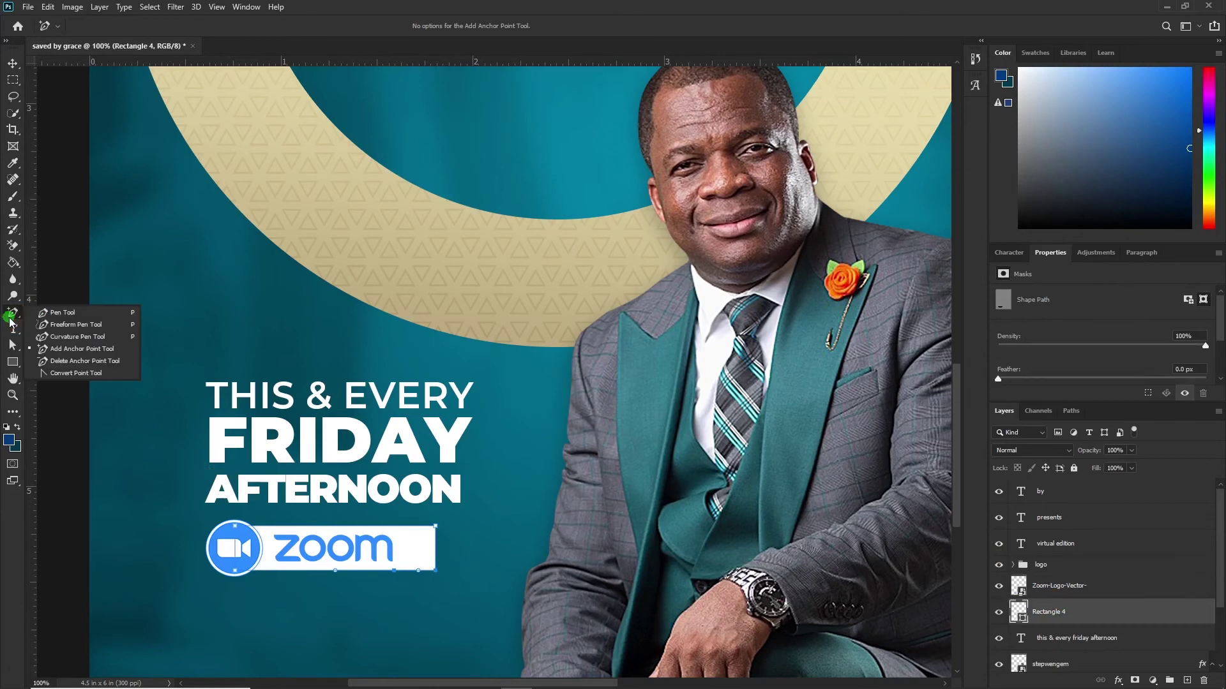
click(85, 360)
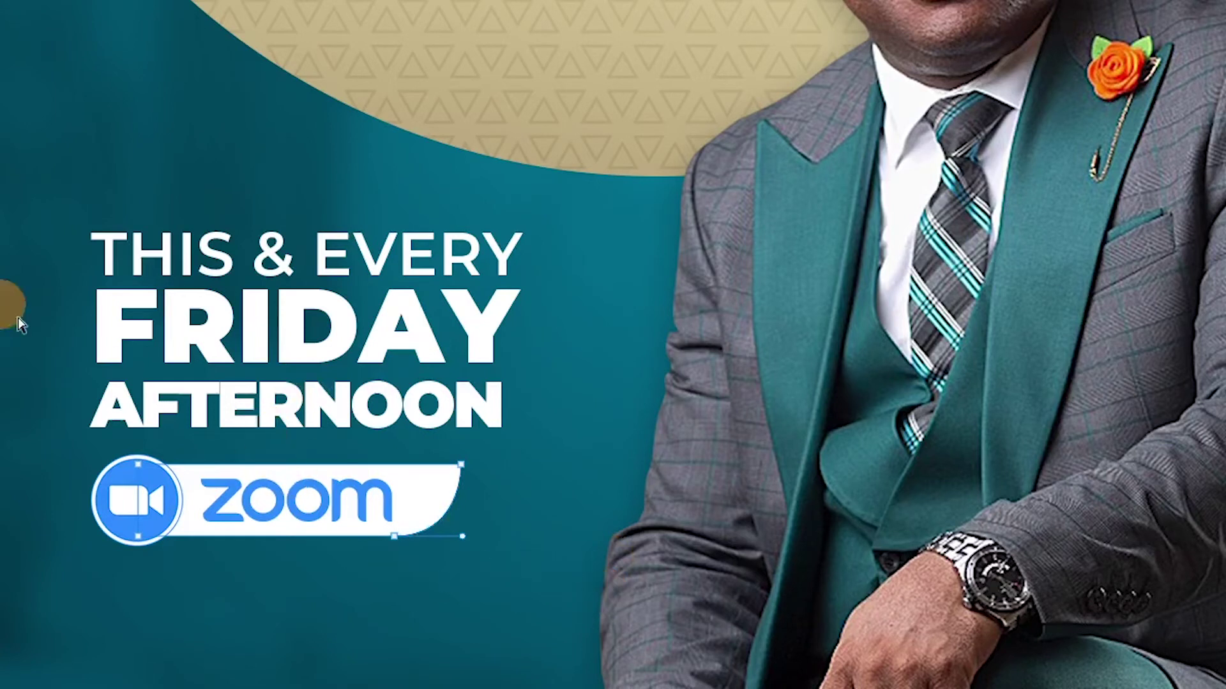
Extend the rounded end of the white bar behind the Zoom logo until the bar is about 350 px wide
click(392, 538)
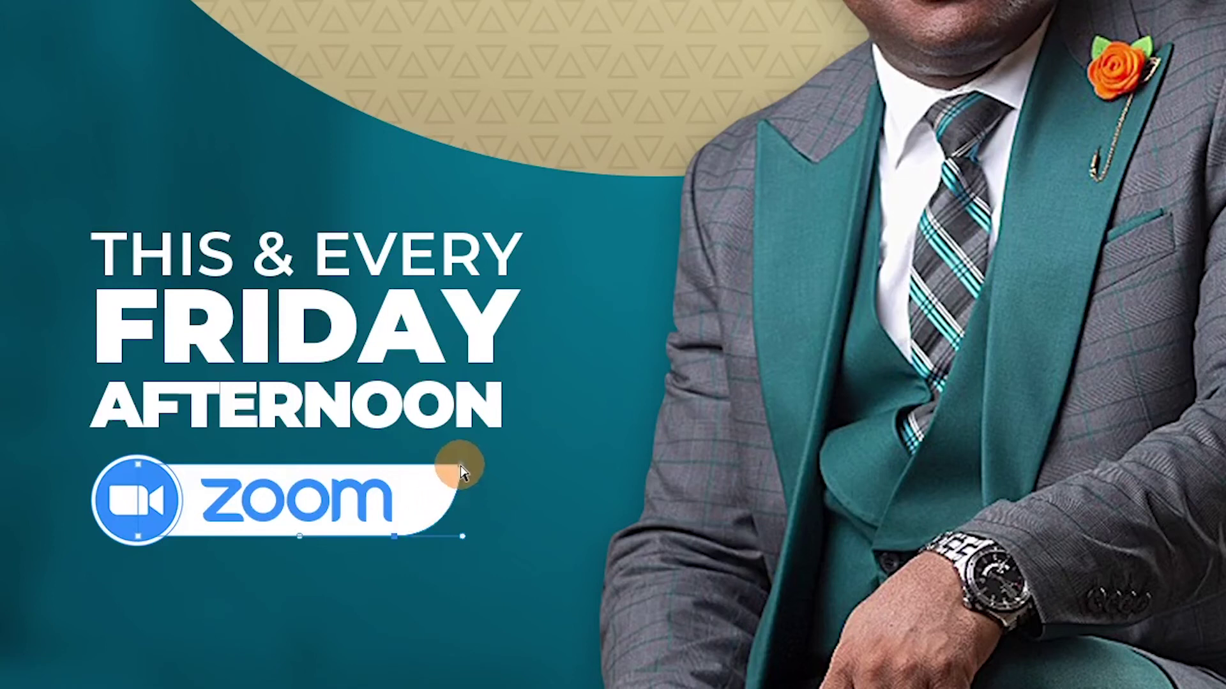
shift+click(461, 467)
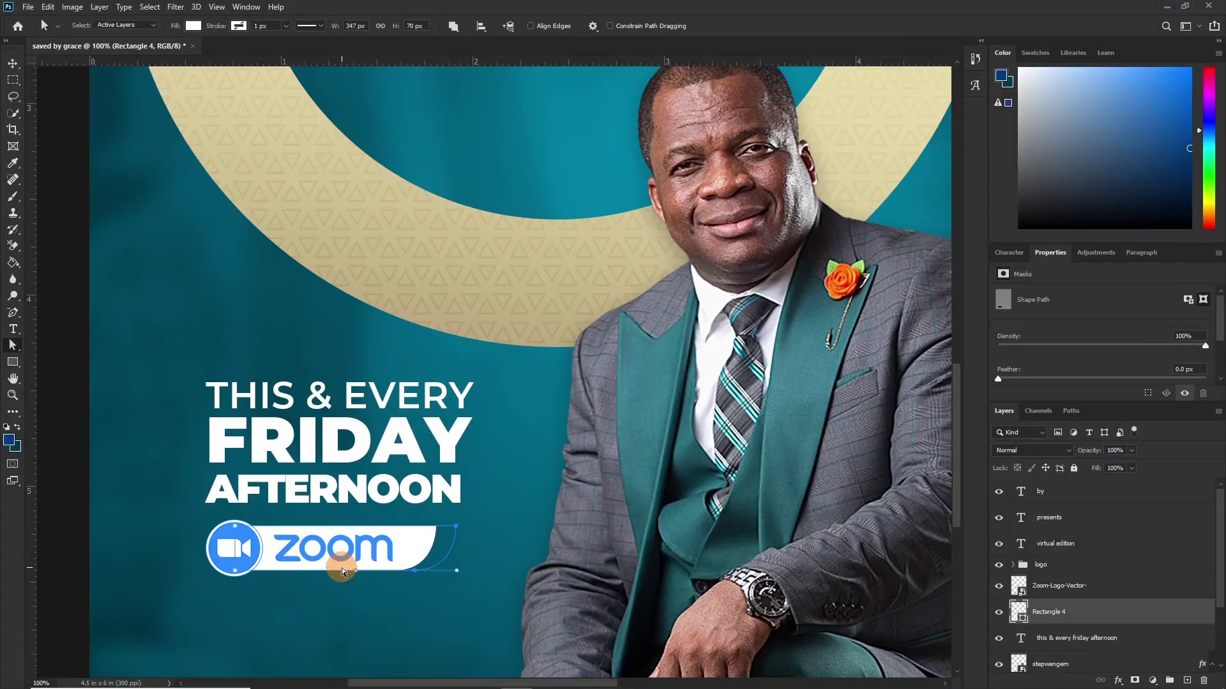
drag(342, 570, 341, 570)
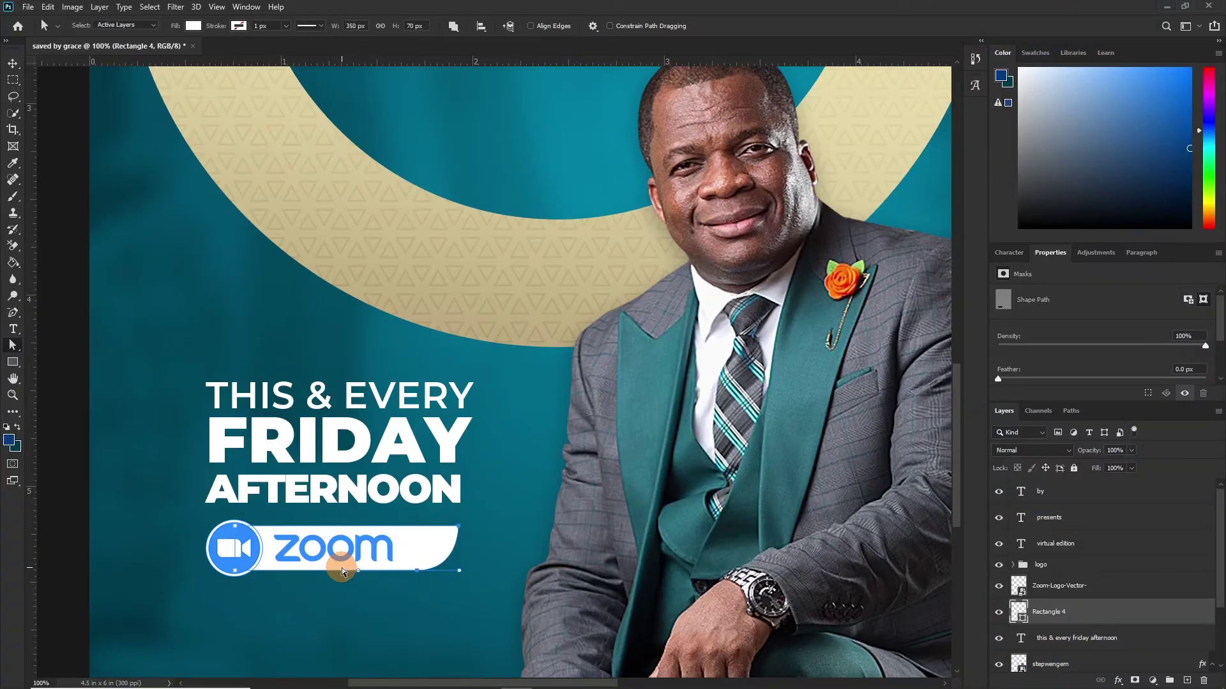
Enlarge the Zoom logo to about 1.12 in wide and nudge it up and slightly left to centre it on the white bar
key(v)
click(396, 582)
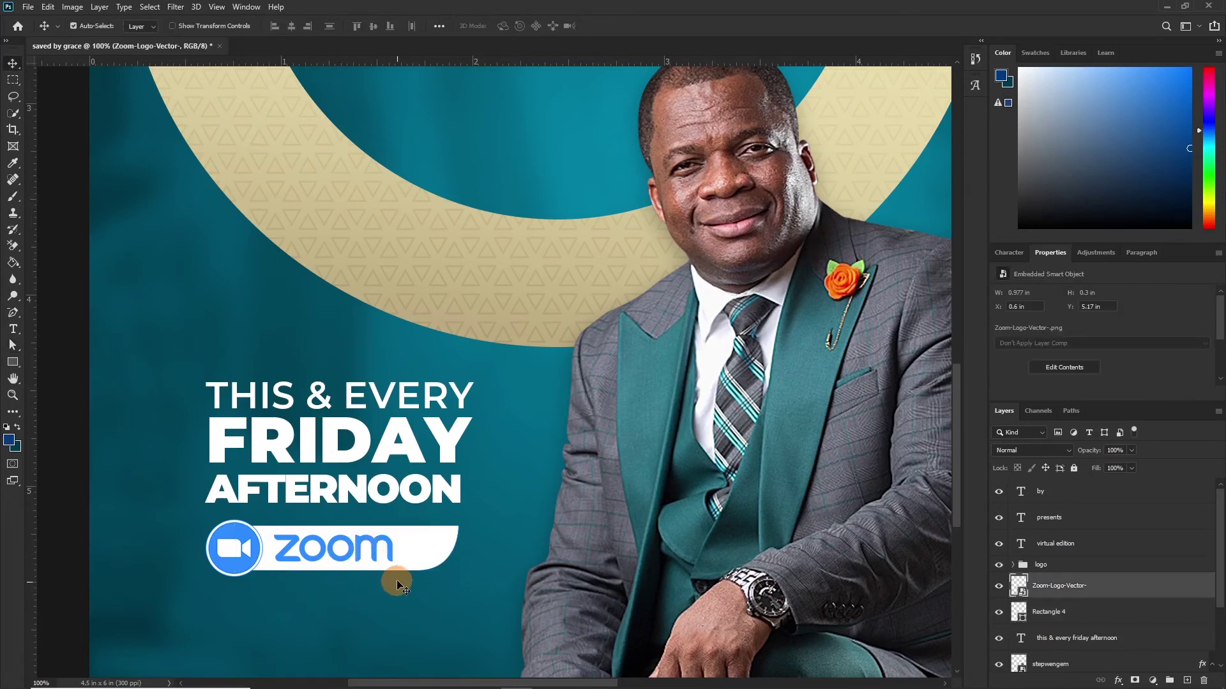
key(ctrl+t)
drag(392, 577, 420, 584)
key(Return)
key(Up)
key(Up)
key(Up)
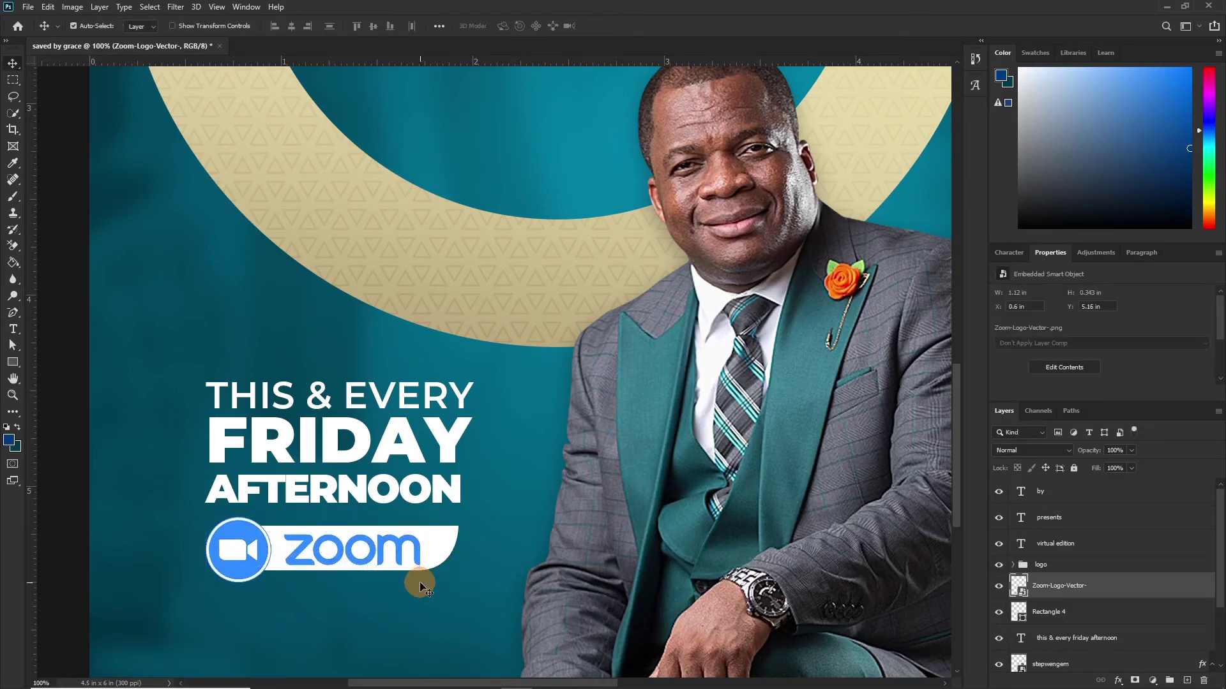
key(Up)
key(Up)
key(Left)
key(Left)
key(Left)
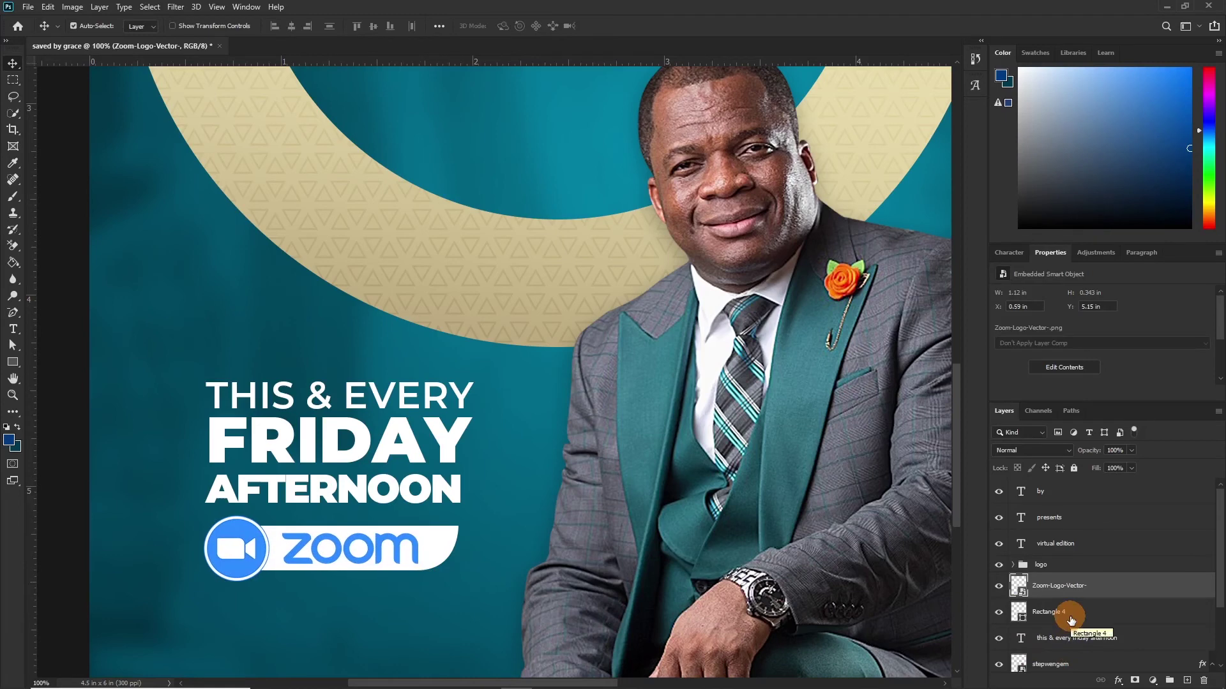
key(ctrl+0)
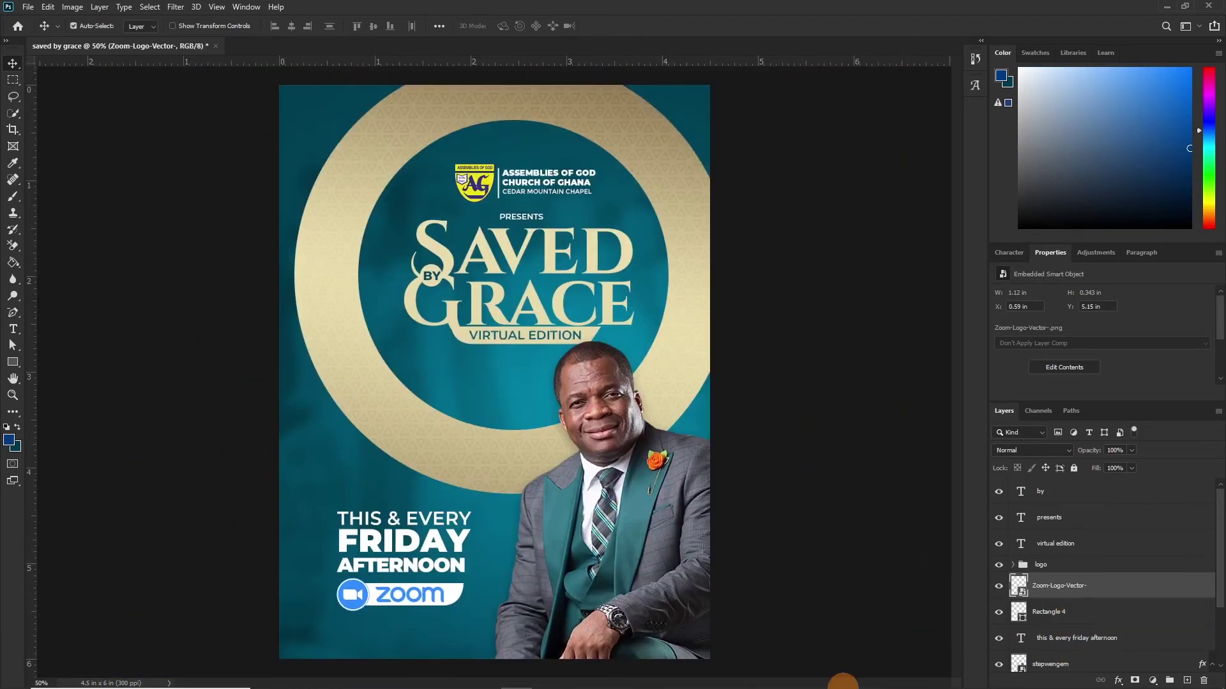
key(t)
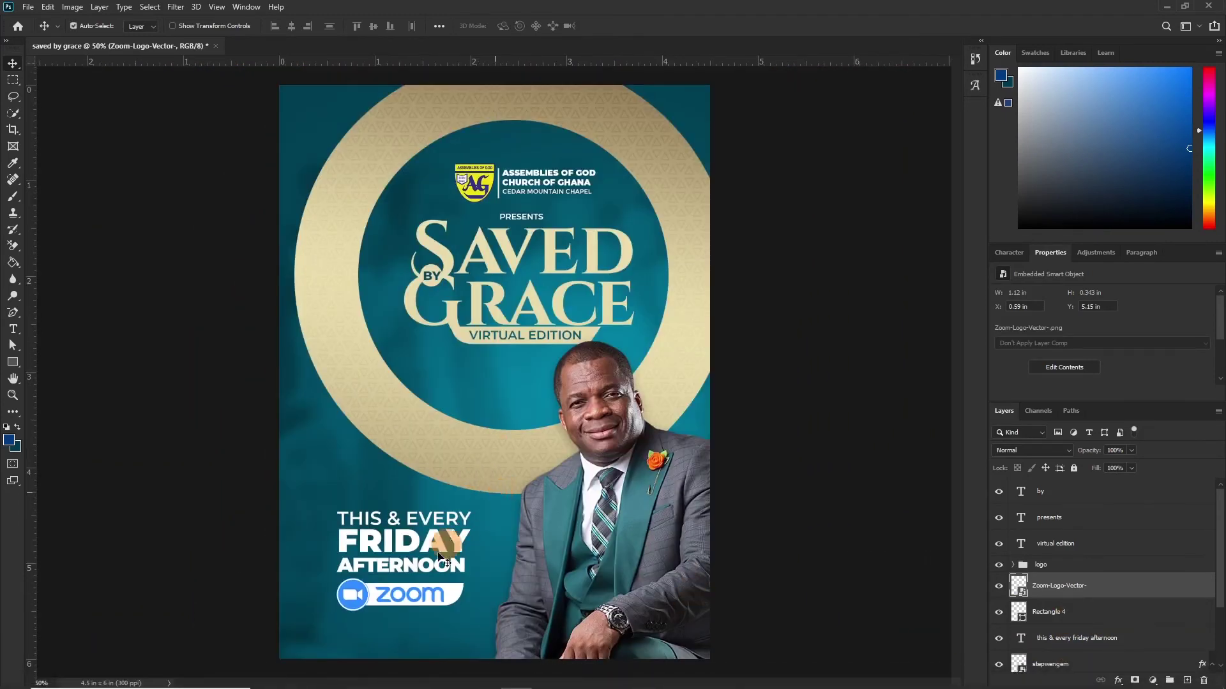
click(343, 638)
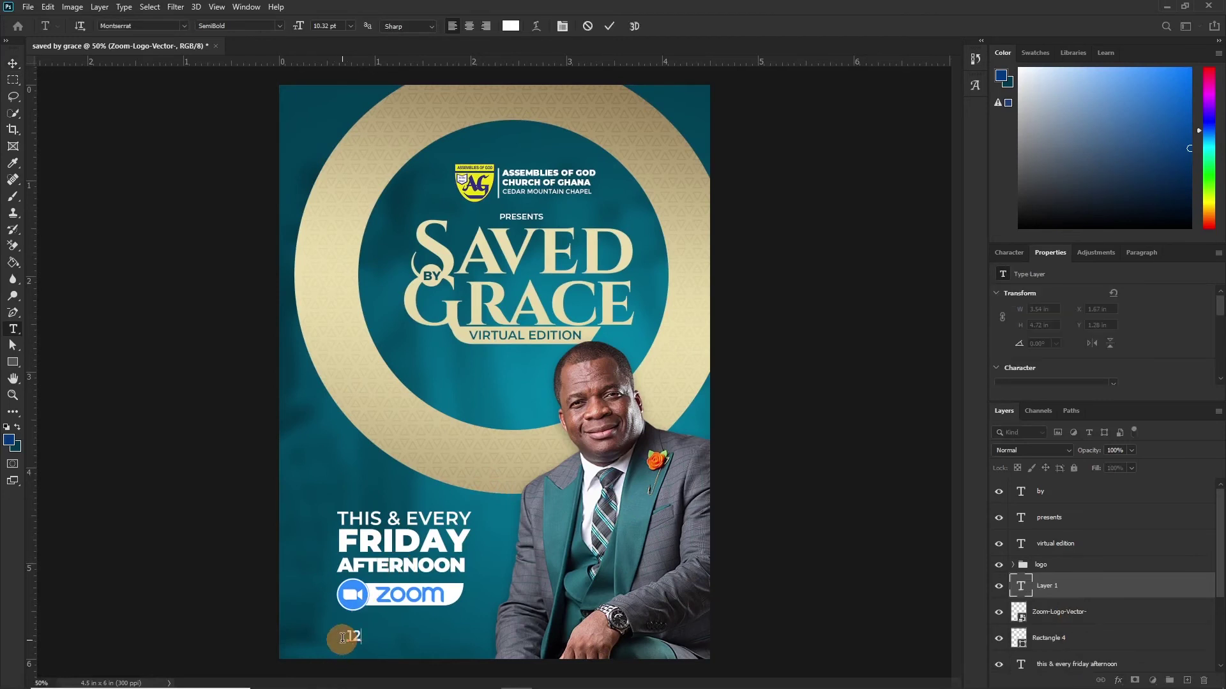
text(@12:00 noon)
key(ctrl+Return)
drag(293, 589, 293, 576)
drag(438, 630, 454, 634)
key(Return)
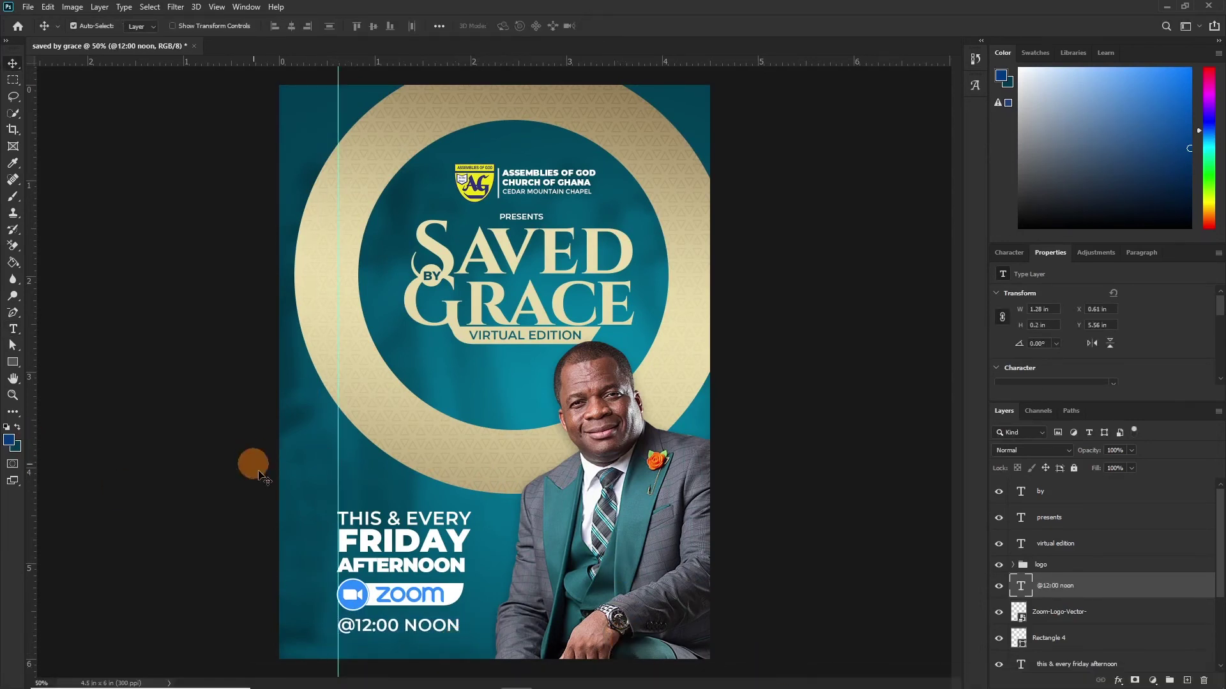
Add a "Host" text layer over the speaker's jacket and turn off All Caps for it
click(14, 329)
click(639, 513)
text(HOST)
click(609, 26)
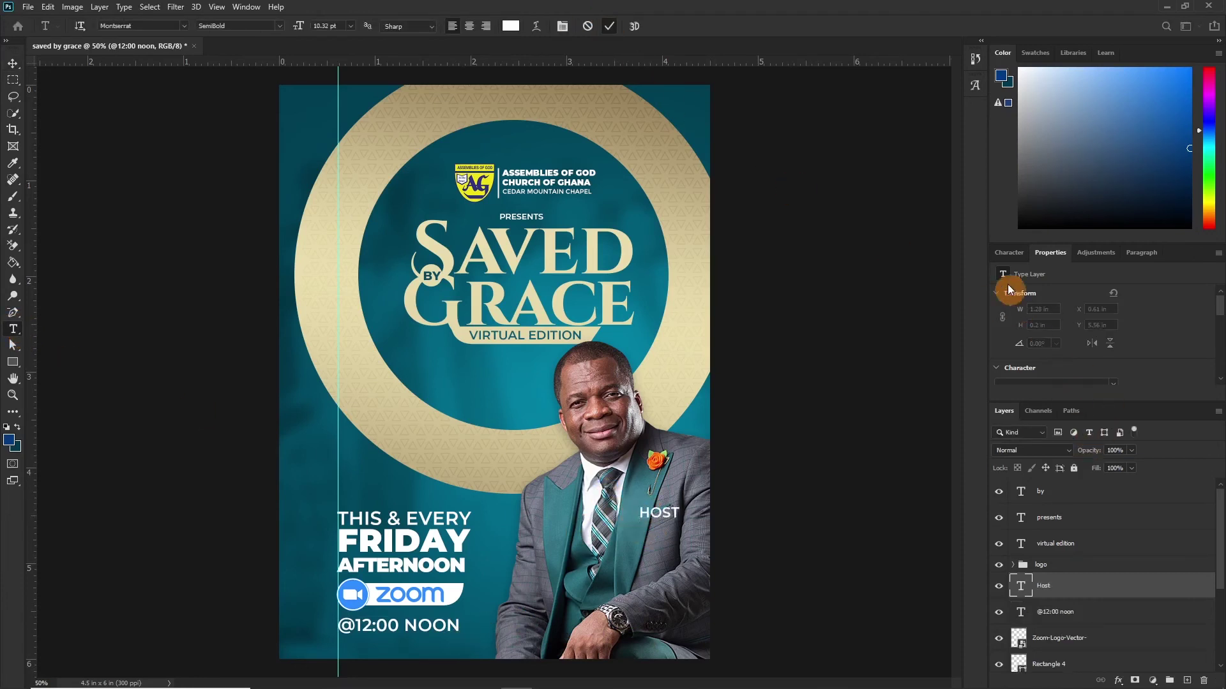
click(1007, 256)
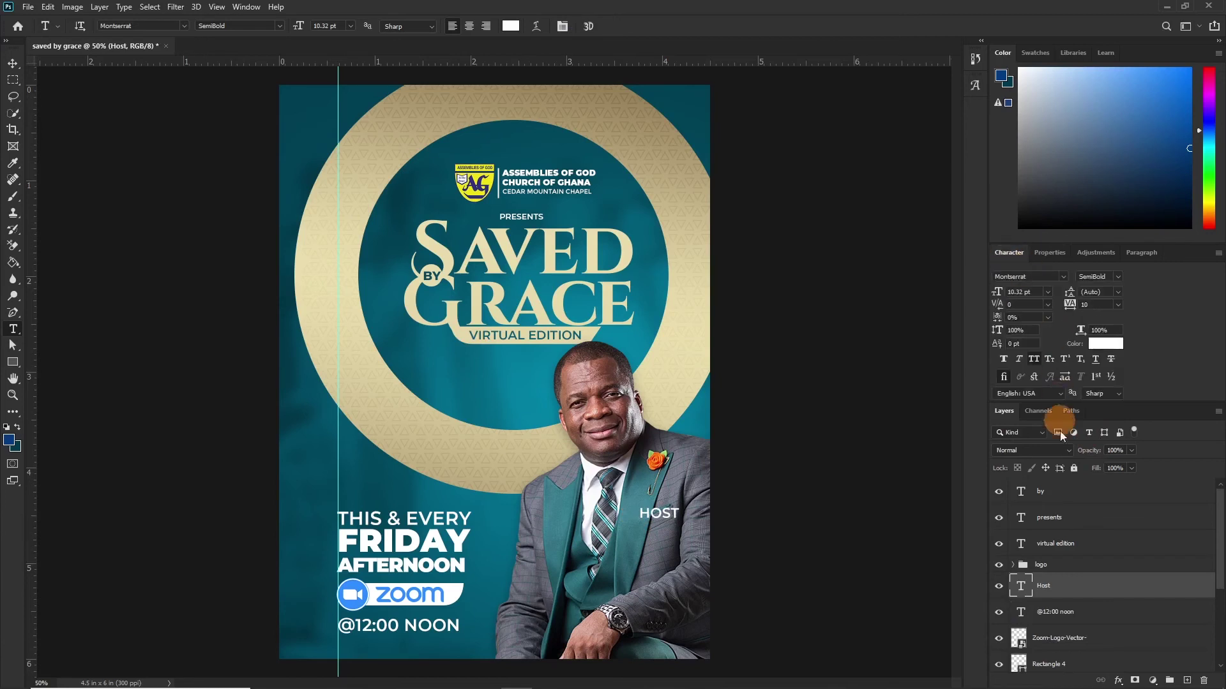
click(1034, 360)
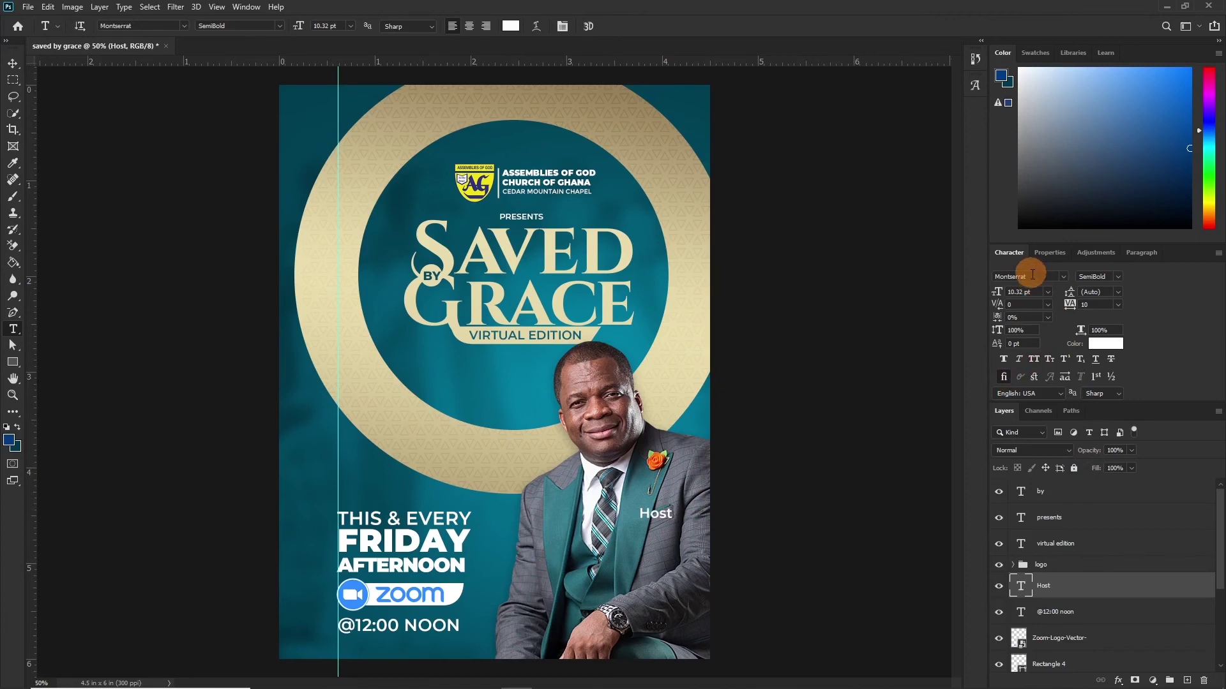
Set the "Host" text to Harmony Regular at about 47.32 pt and reposition it over the jacket lapel
text(harmony)
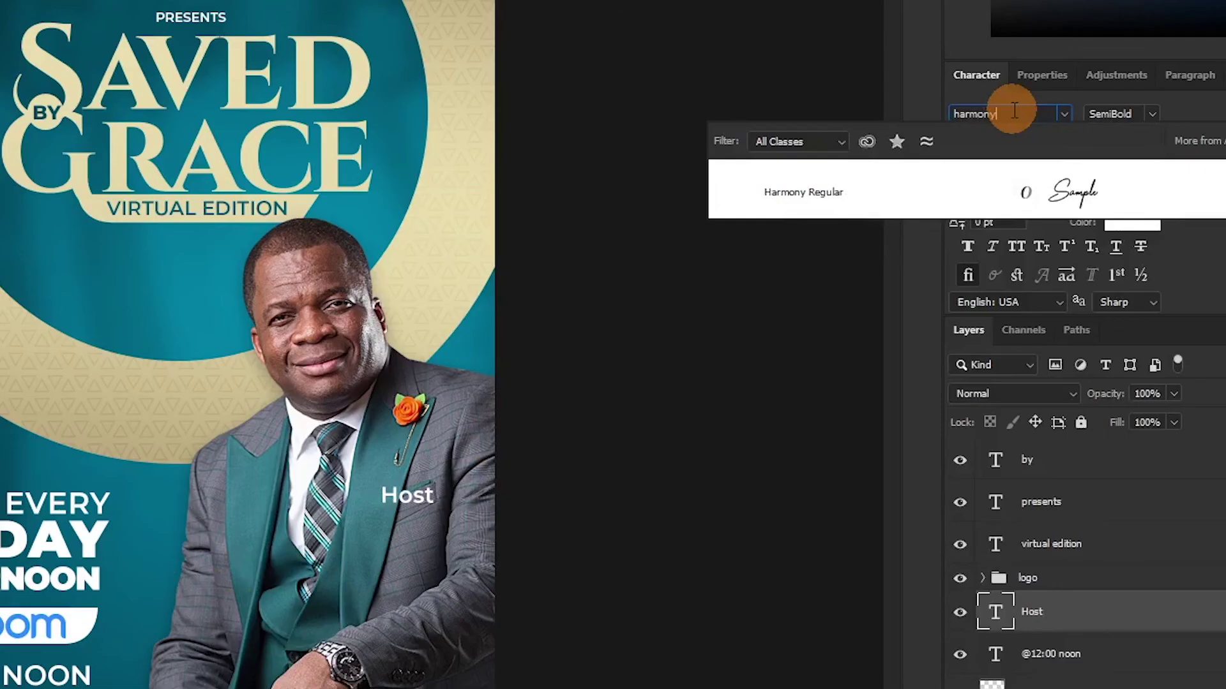
key(Escape)
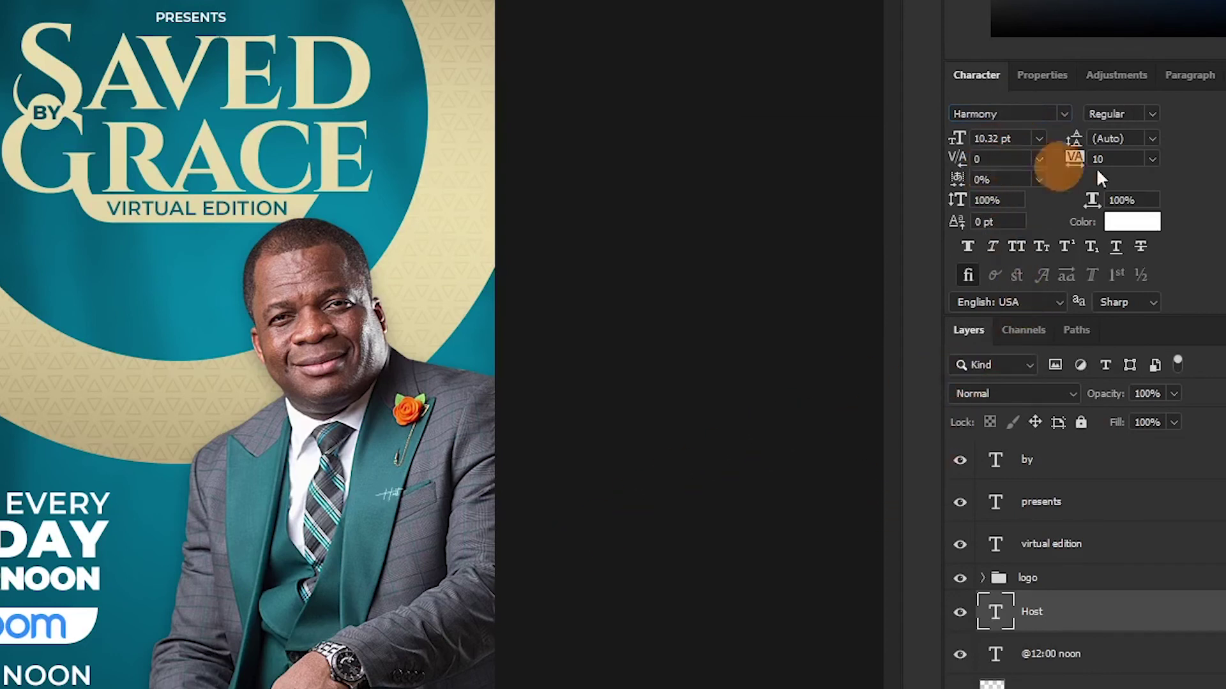
drag(961, 156, 986, 145)
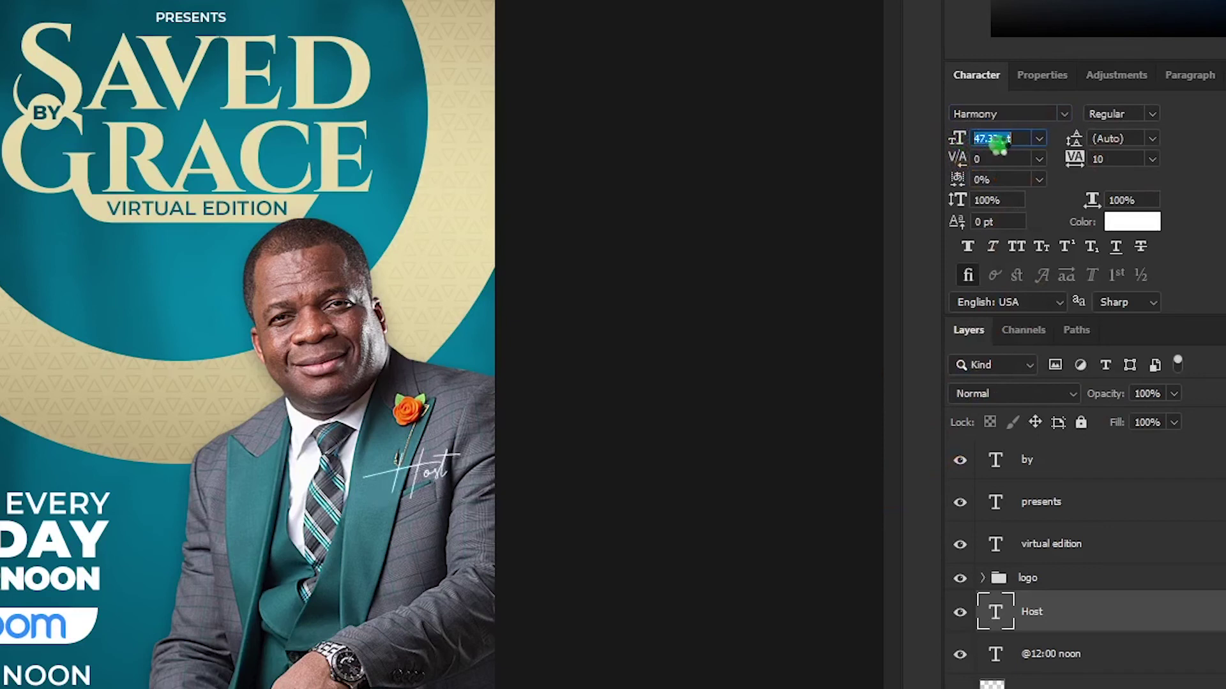
drag(475, 451, 405, 479)
Add a text block beneath "Host" containing the title "Rev. Dr." and the speaker's full name
key(t)
click(336, 576)
text(rev)
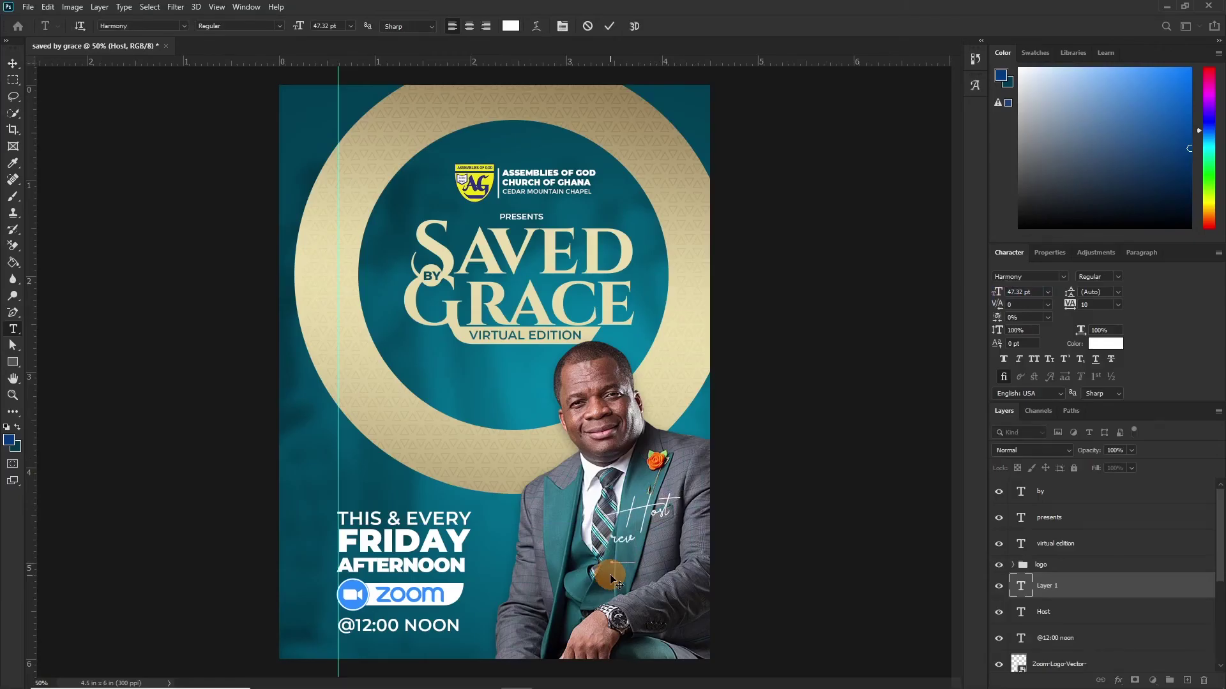
key(BackSpace)
key(BackSpace)
key(BackSpace)
text(Rev D)
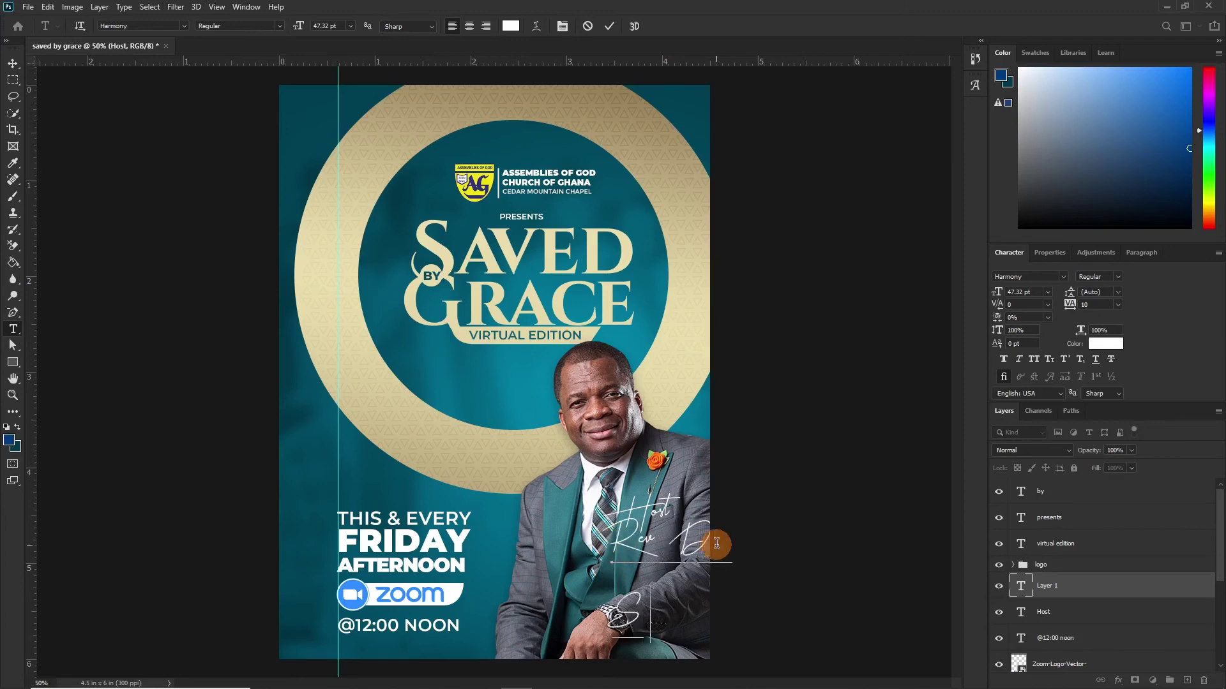
Format the whole speaker name block in Montserrat Bold at 10 pt
key(ctrl+a)
click(1038, 277)
text(monts)
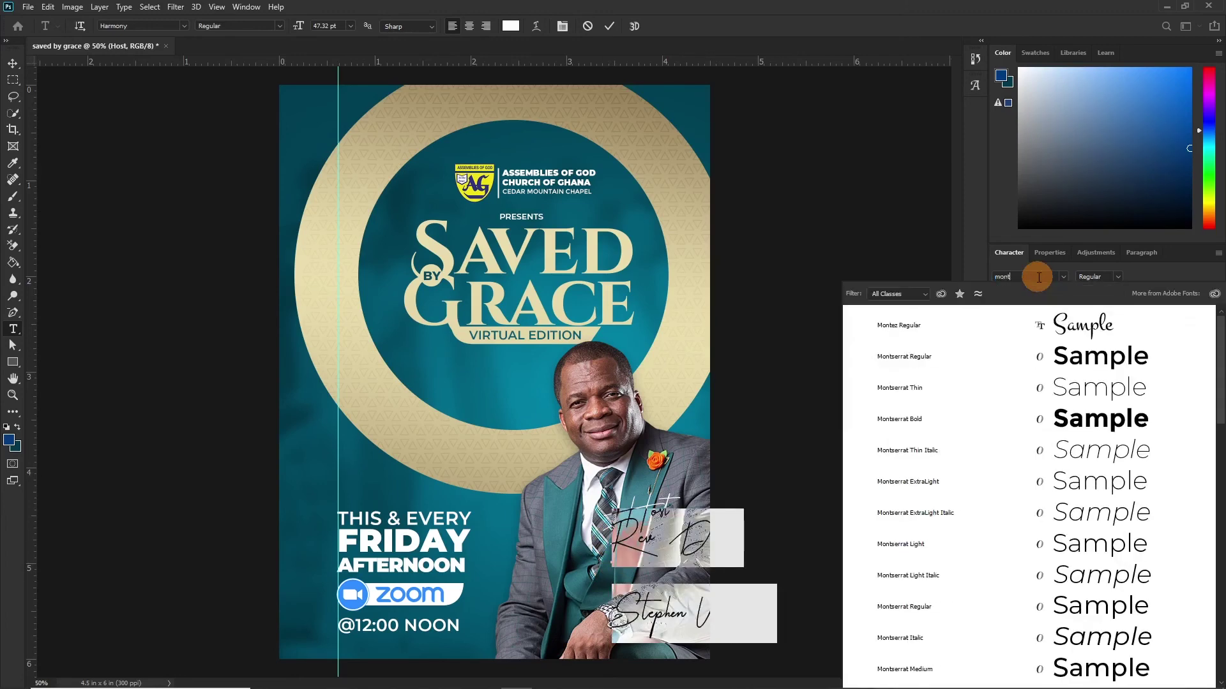
click(1089, 387)
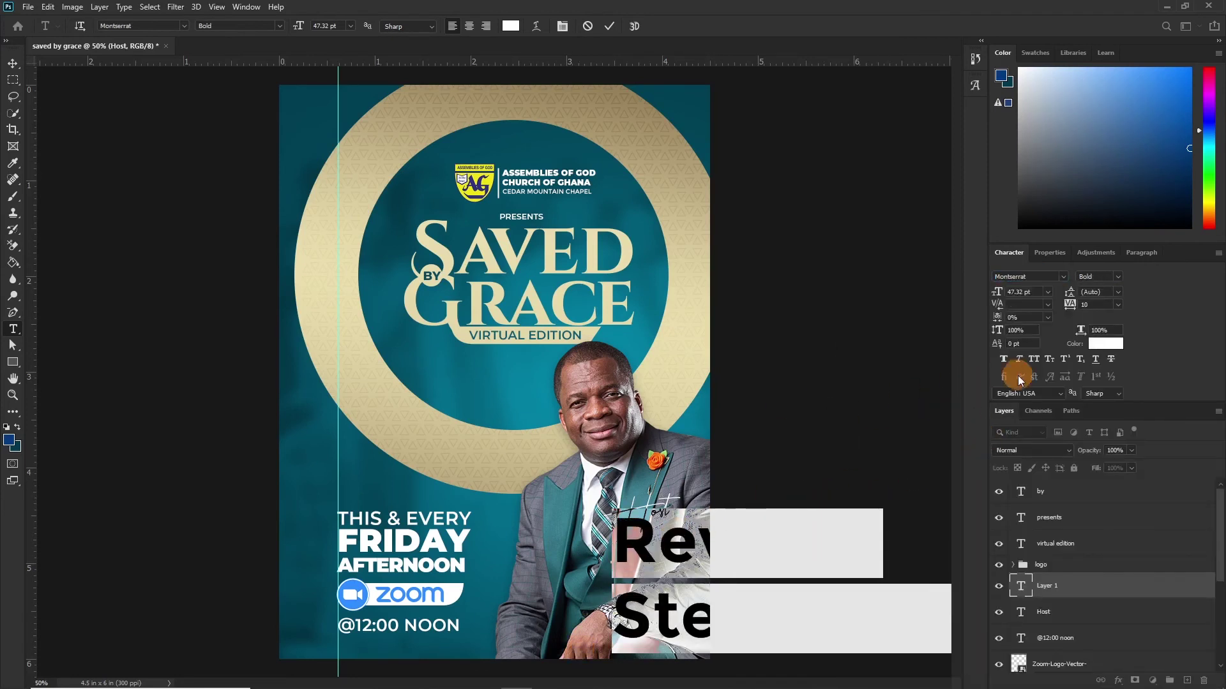
click(1049, 292)
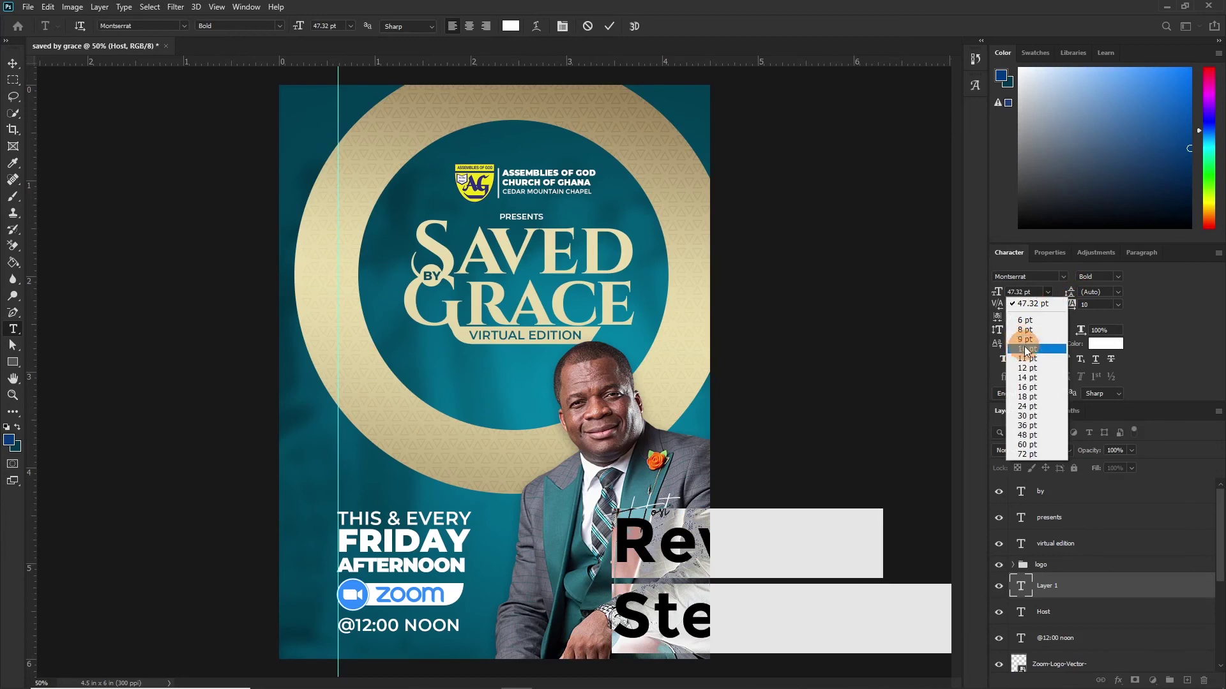
click(1017, 348)
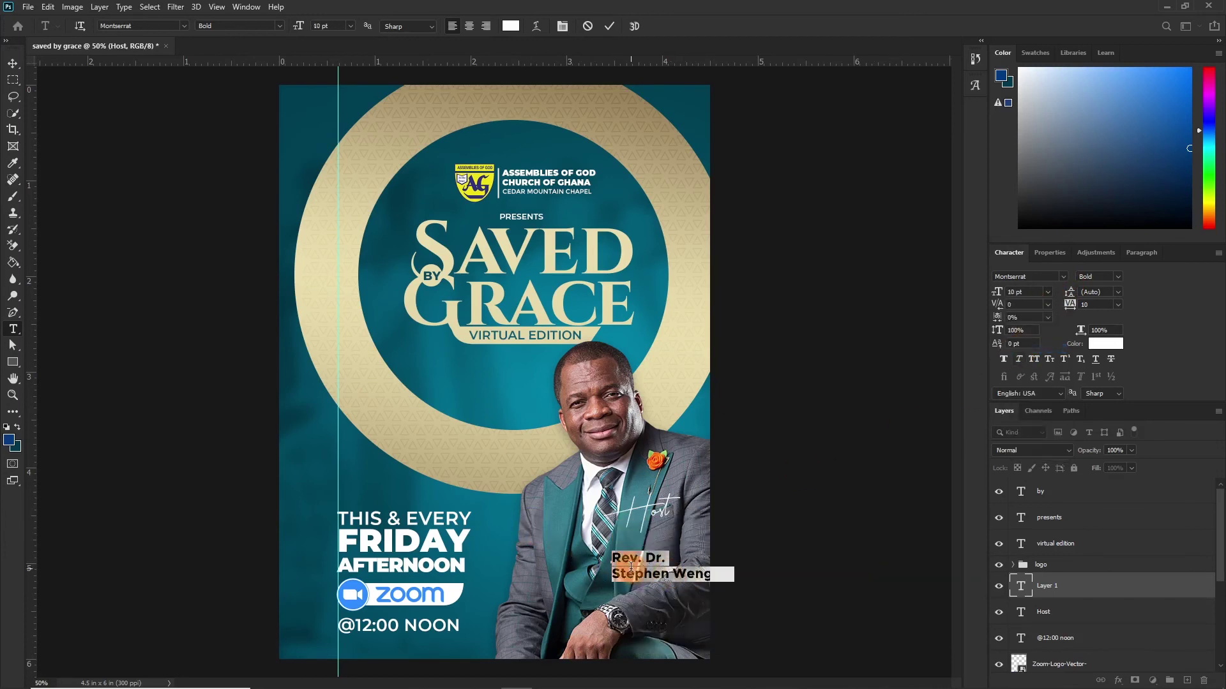
Put the speaker's surname on its own line and set the "Rev. Dr." line to SemiBold
click(666, 561)
drag(665, 560, 561, 560)
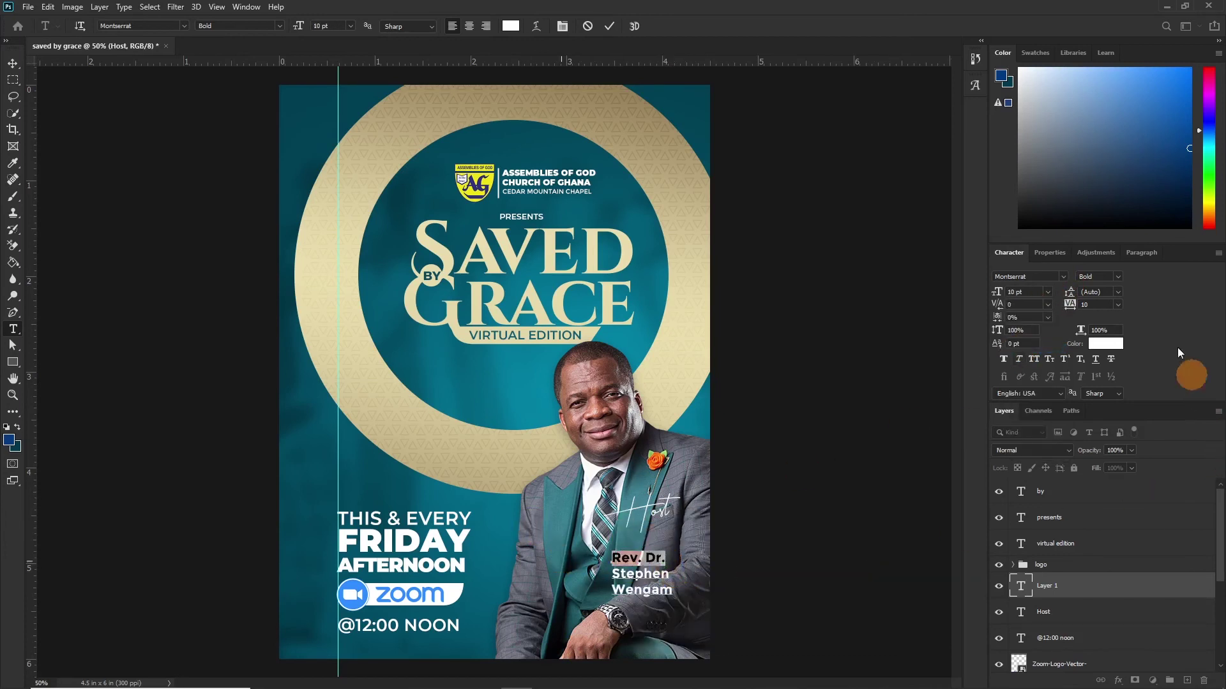
click(1116, 284)
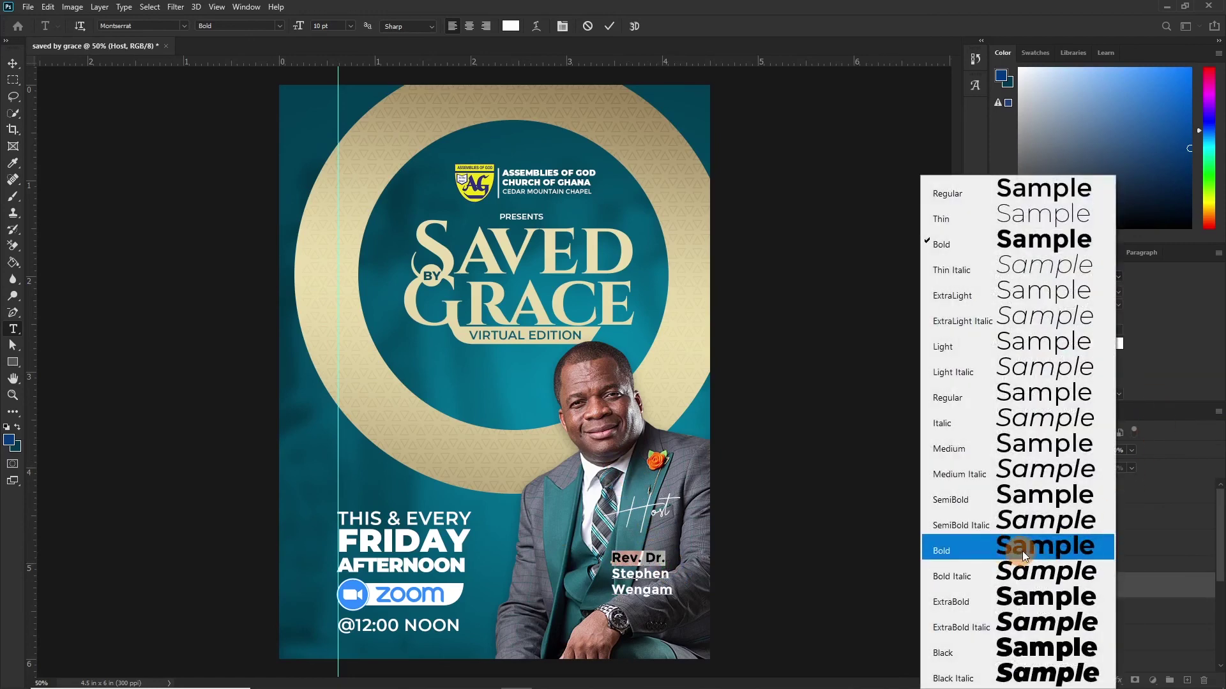
click(1033, 500)
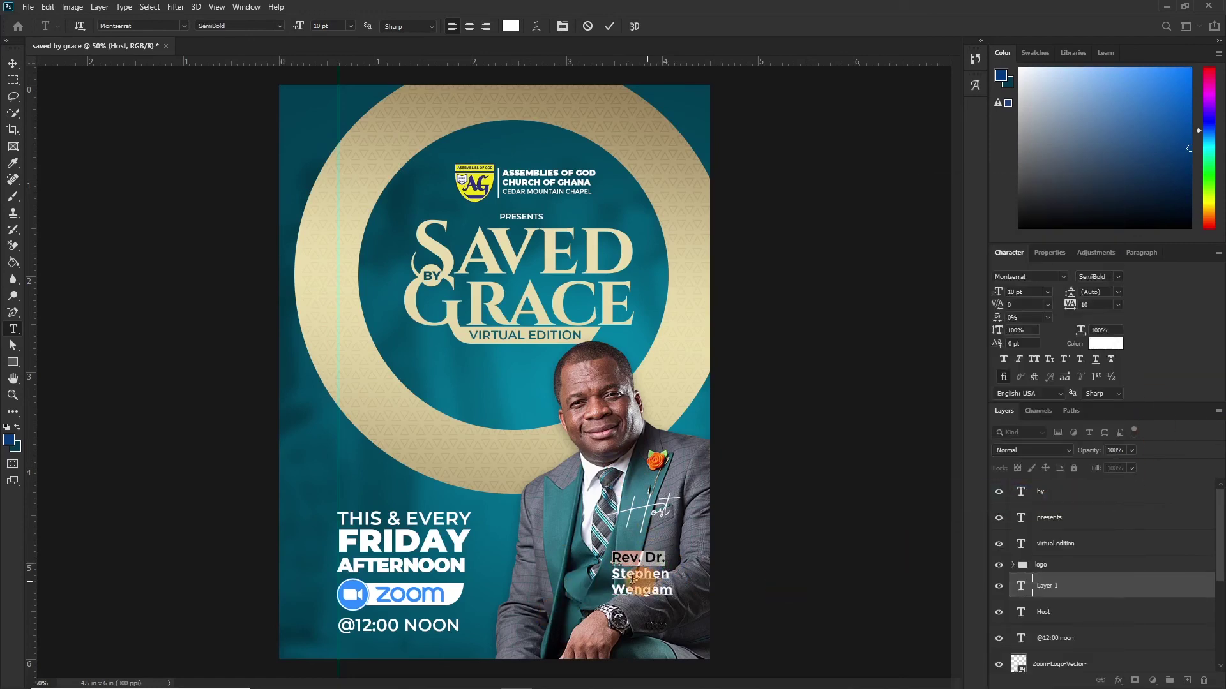
Set the speaker's name to Montserrat Black in all caps and apply all caps to the "Rev. Dr." line too
drag(609, 574, 676, 593)
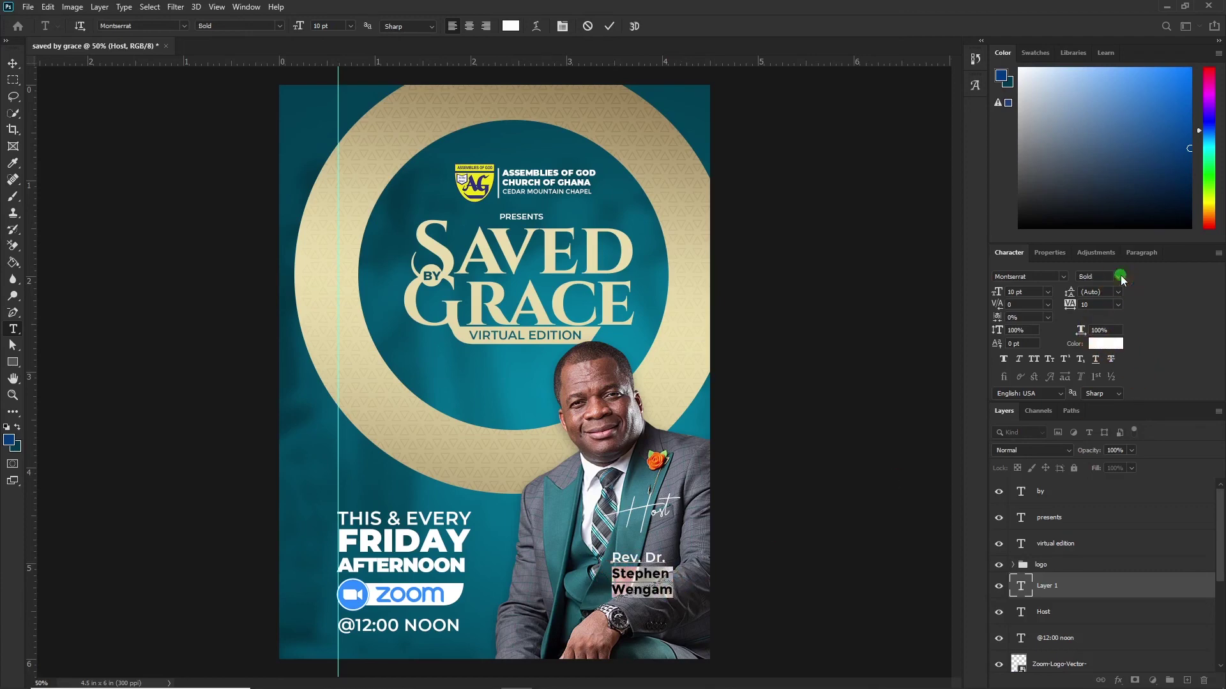
click(1119, 277)
click(1052, 649)
click(1033, 359)
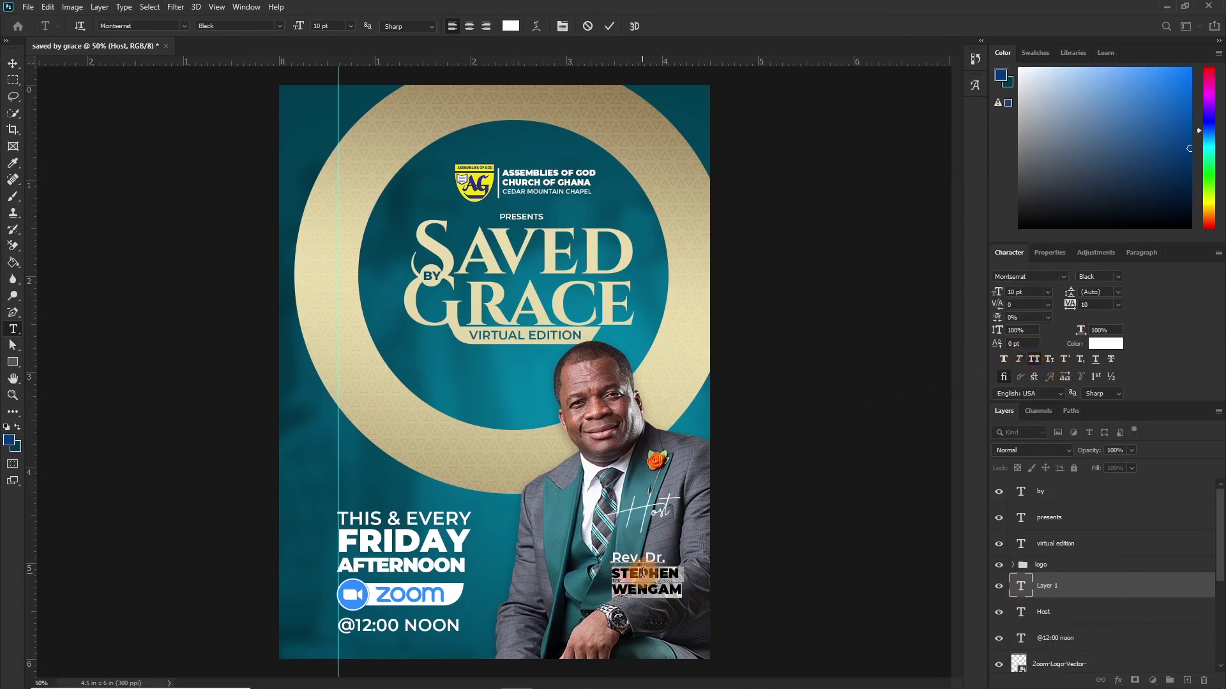
drag(665, 560, 607, 558)
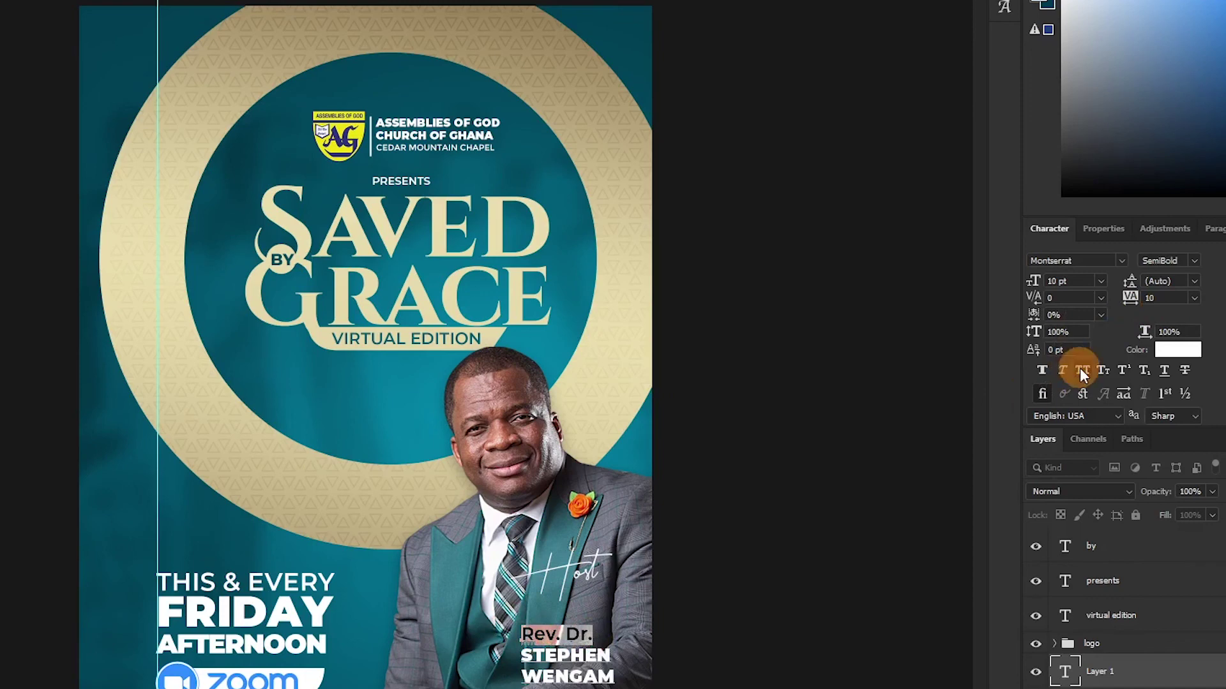
click(1081, 371)
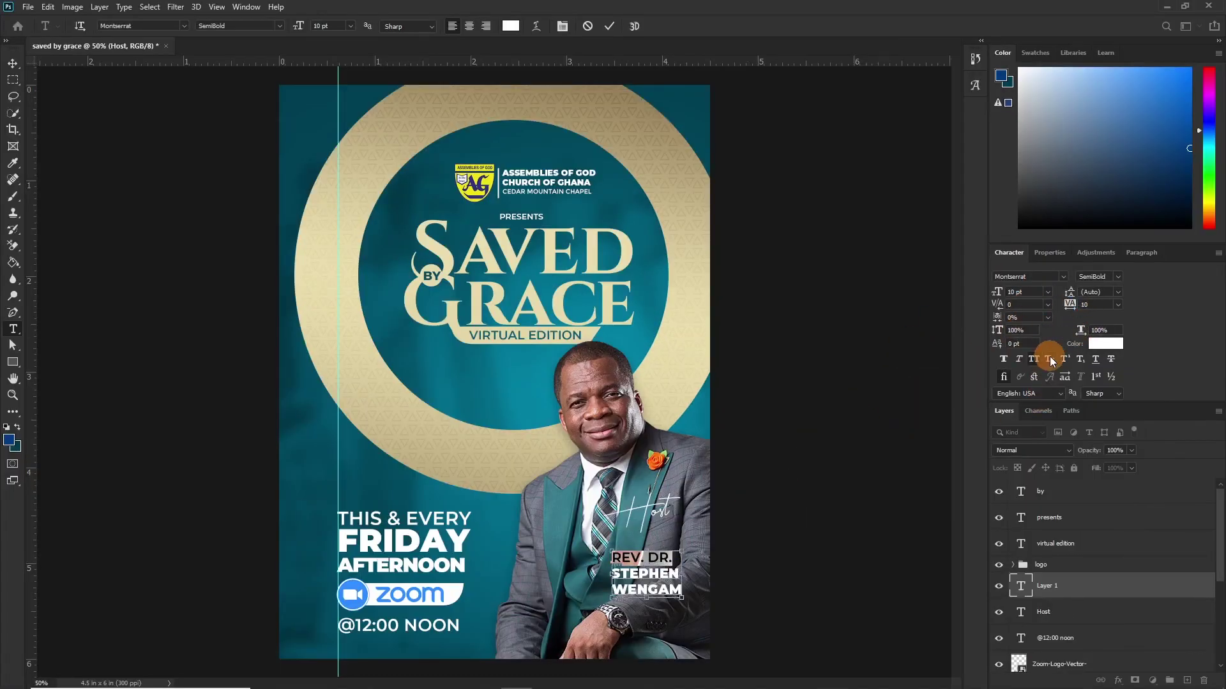
Set the leading of the whole speaker name block to 10 pt and commit the text
key(ctrl+a)
click(1118, 293)
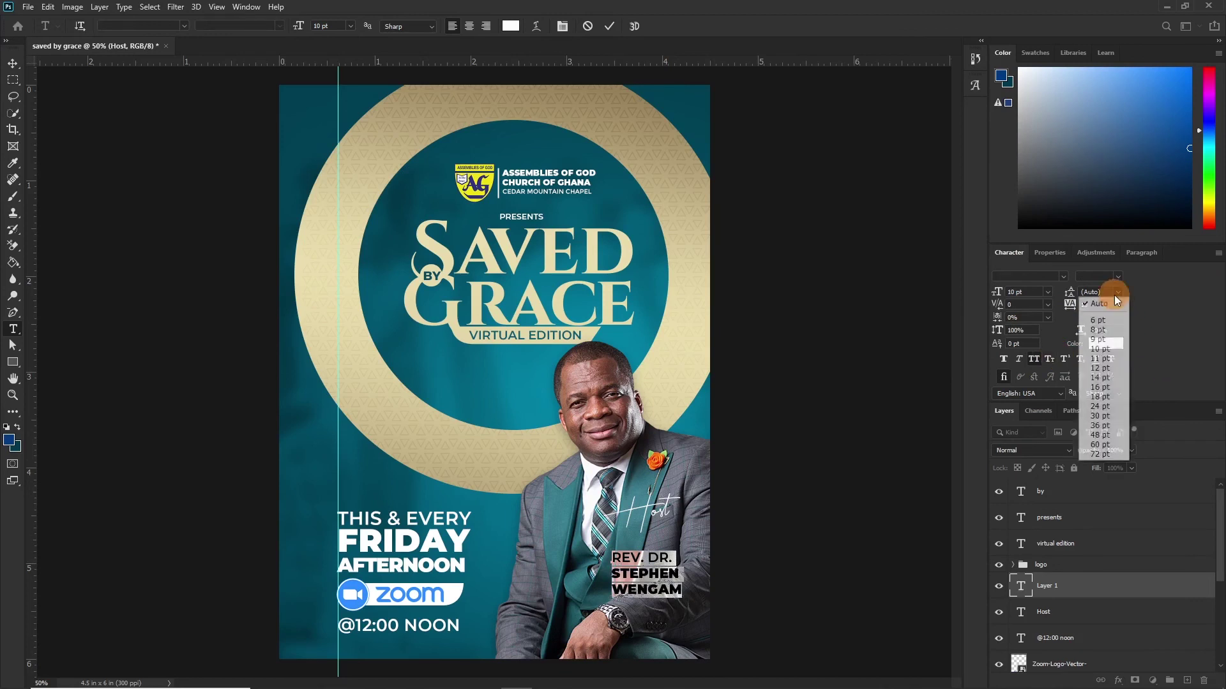
click(1099, 369)
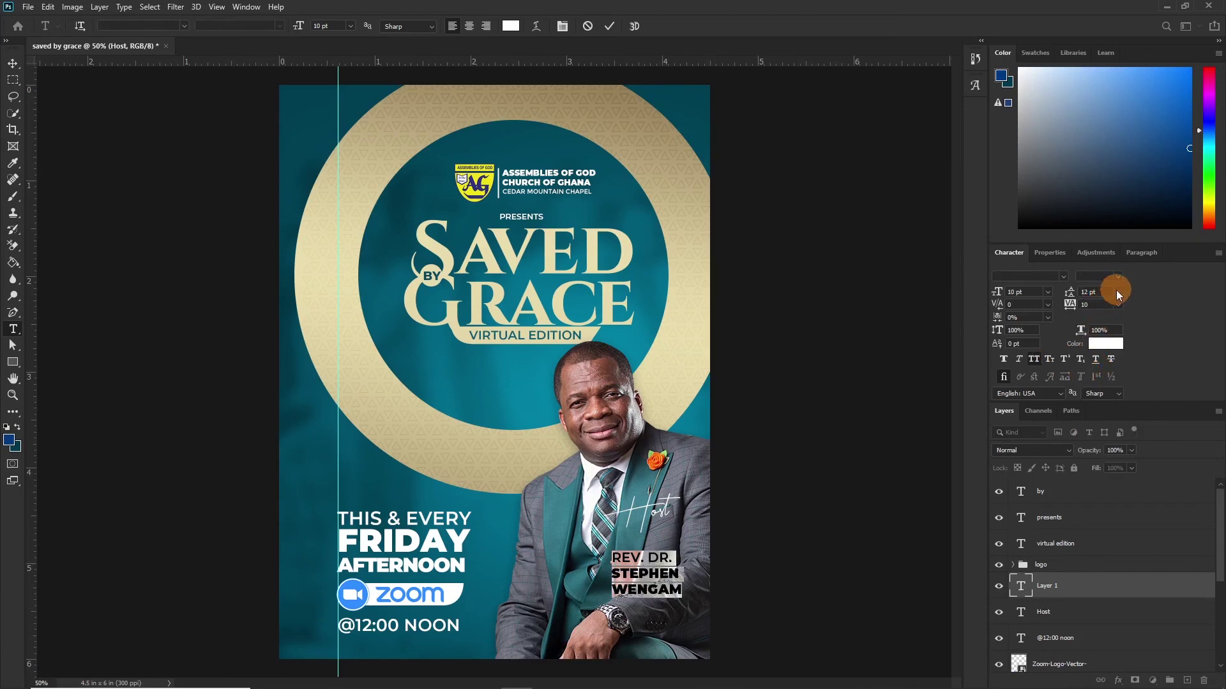
click(1117, 292)
click(1094, 349)
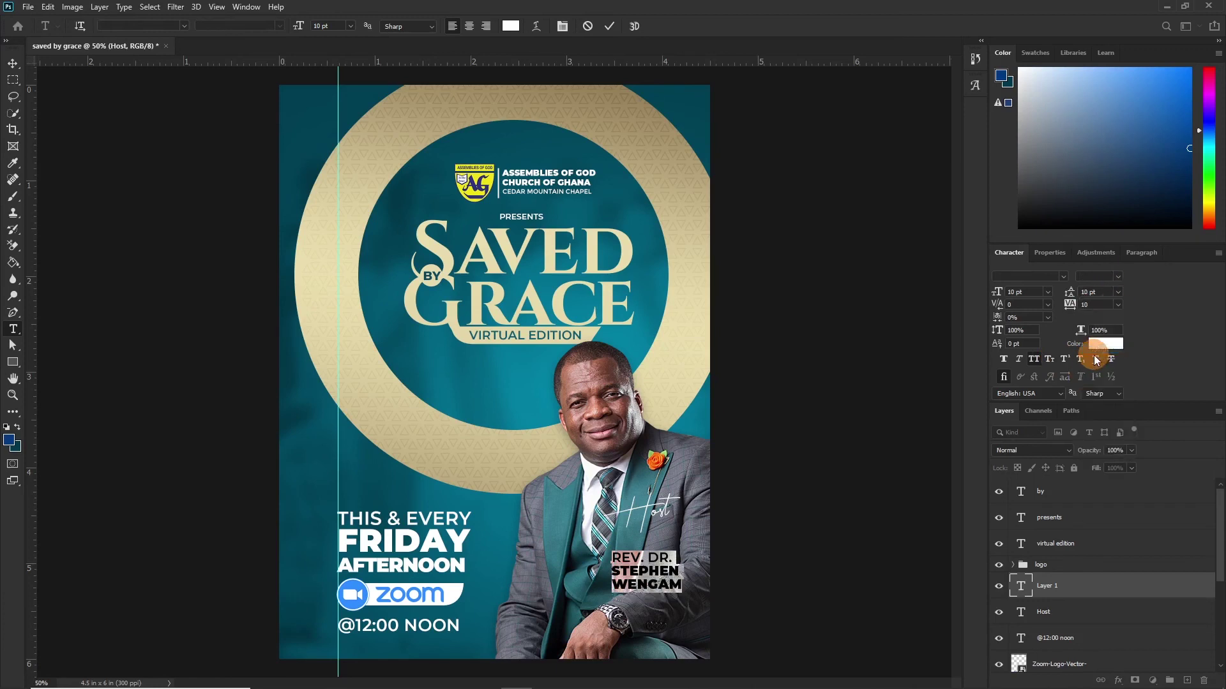
click(609, 30)
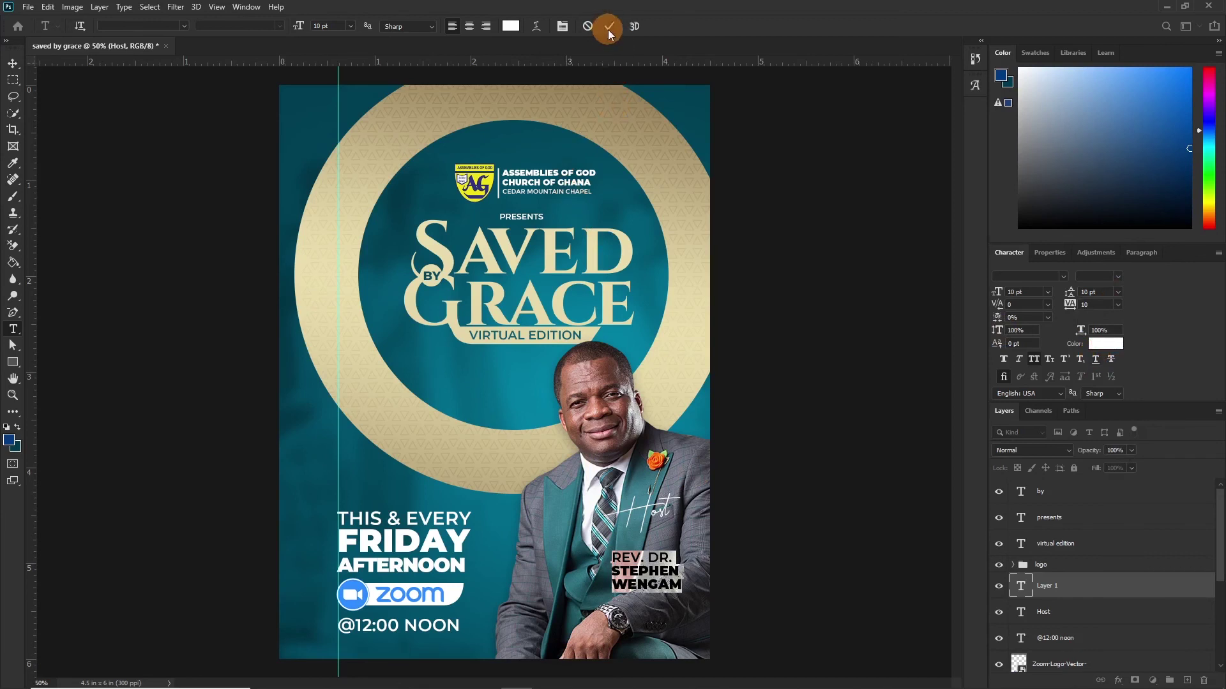
Move the speaker name block up so it sits just below the "Host" lettering
key(v)
click(661, 590)
drag(660, 590, 662, 568)
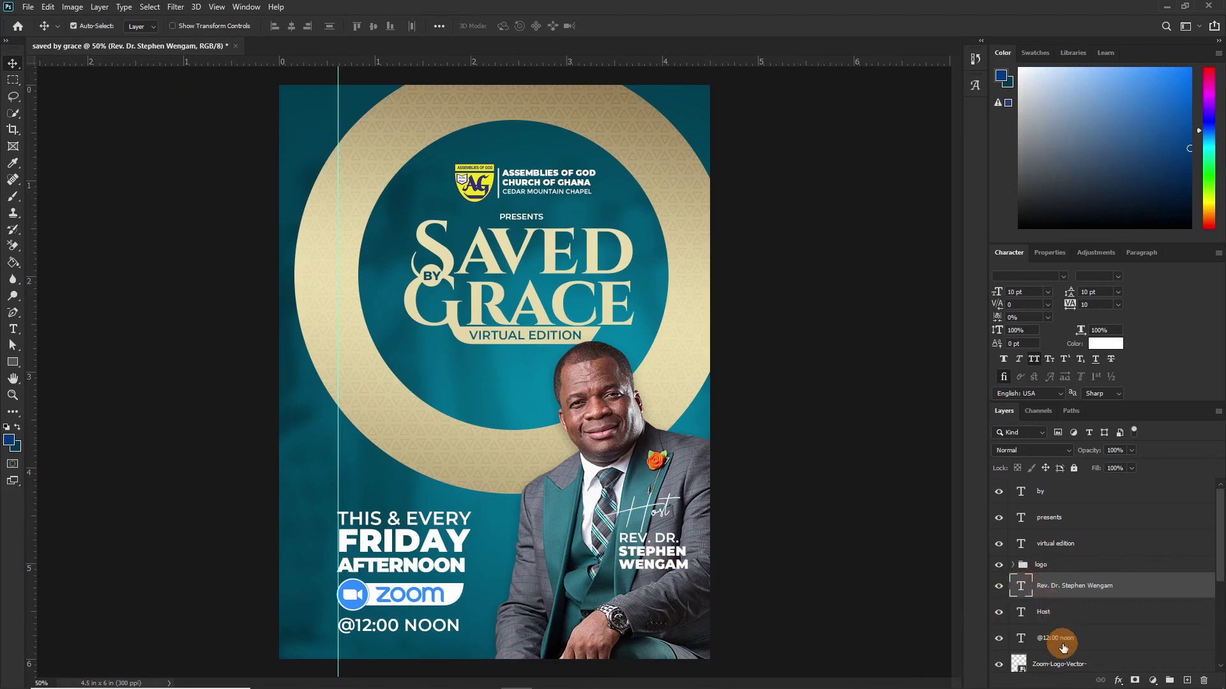
Group the Host text, speaker name and portrait layers as "host" with an orange label, and rename Group 2 as "theme"
key(ctrl)
ctrl+click(1077, 616)
scroll(1077, 613, down, 3)
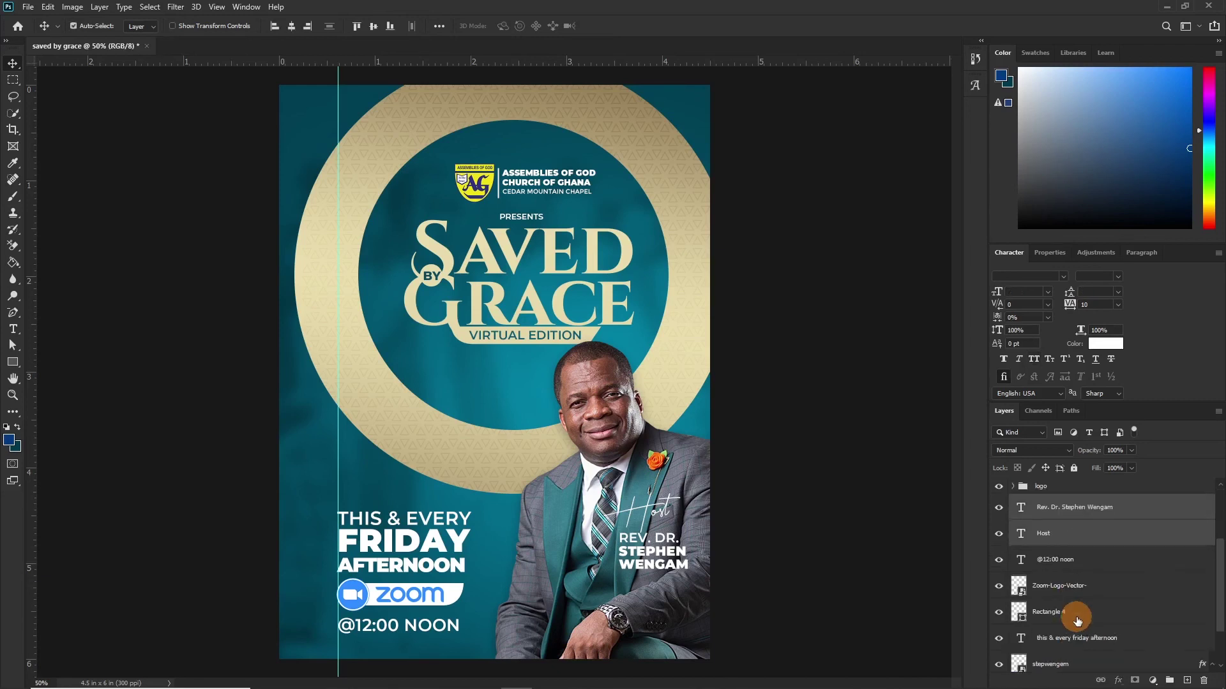
scroll(1079, 616, down, 1)
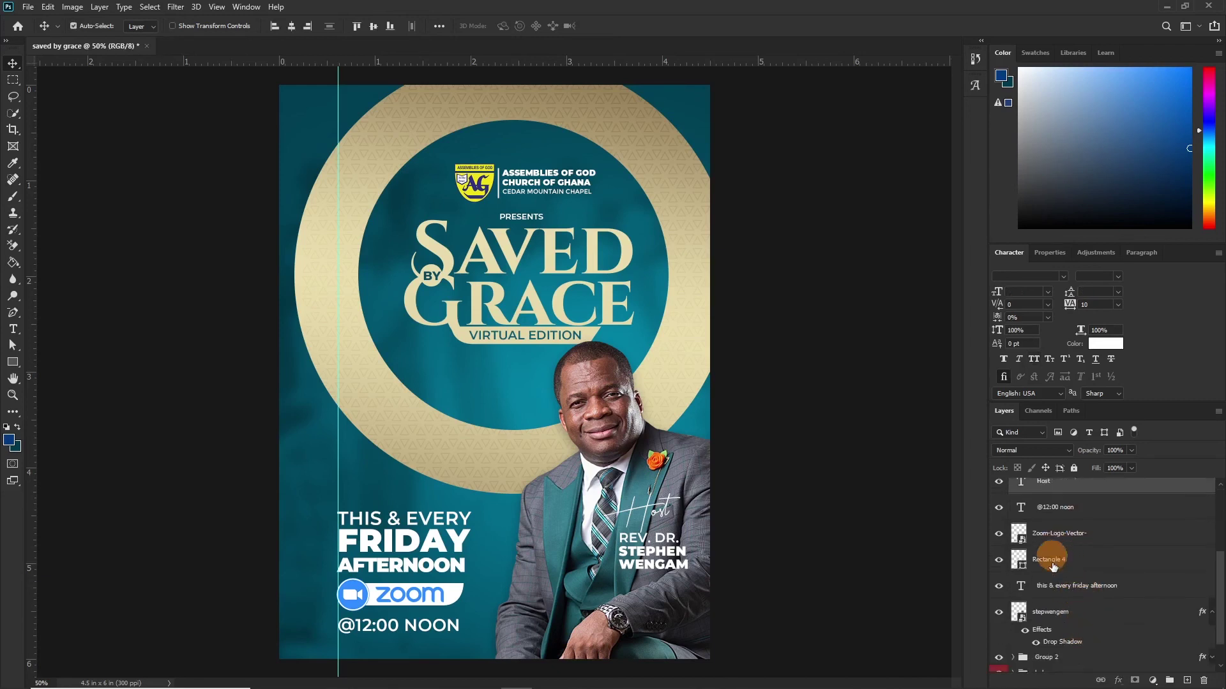
scroll(1064, 565, up, 3)
drag(1069, 567, 1067, 630)
right_click(999, 608)
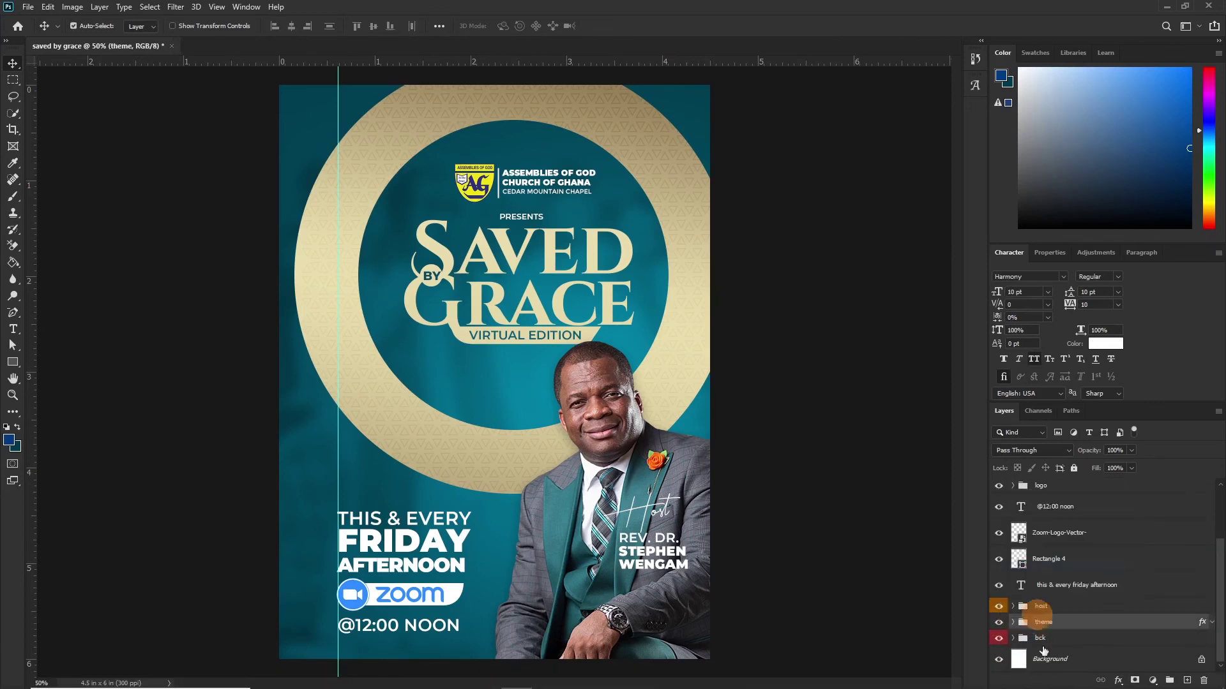
Scale down the "Host" lettering and the speaker name block together on the jacket
click(1053, 567)
key(ctrl+t)
drag(606, 496, 613, 506)
key(Return)
Group the date text, white bar, Zoom logo and time layers as "info" with a blue label, and nudge that block upward
click(1013, 554)
shift+click(1053, 514)
key(ctrl+g)
double_click(1041, 580)
text(info)
key(Return)
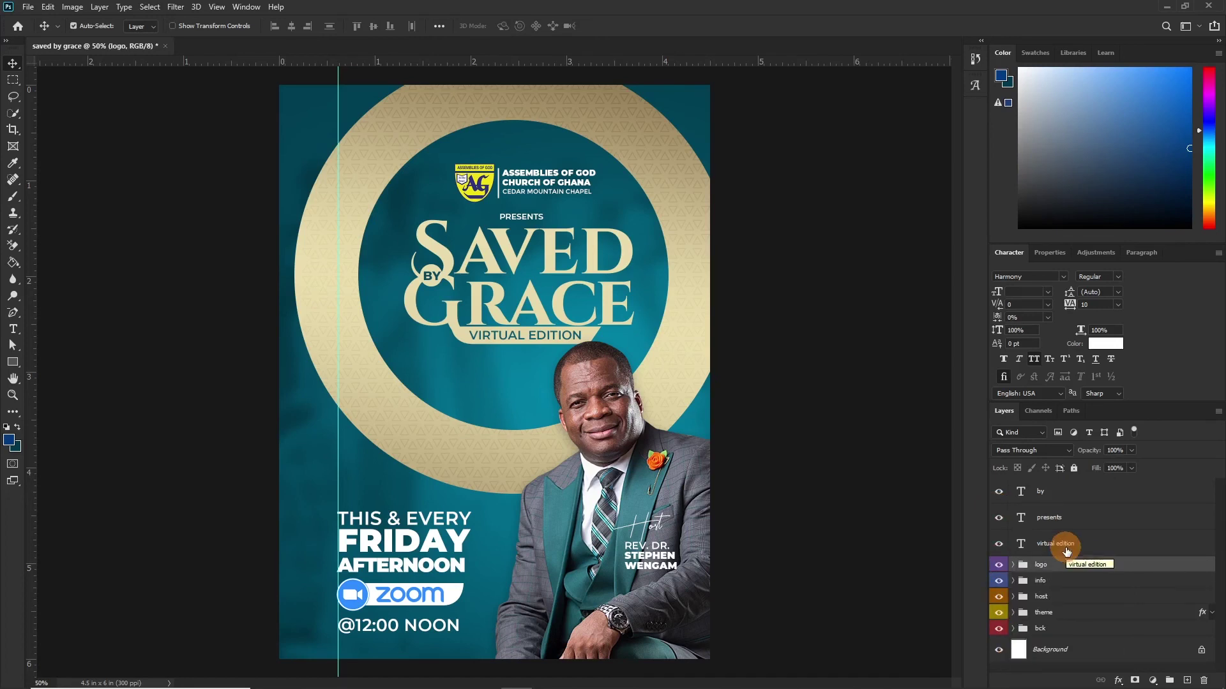
key(shift+Up)
Group the by, presents and virtual edition text layers as "theme info" above the theme group, and shift "PRESENTS" slightly down
click(1053, 543)
shift+click(1047, 491)
key(ctrl+g)
click(1049, 487)
text(theme info)
click(1157, 602)
drag(521, 216, 521, 218)
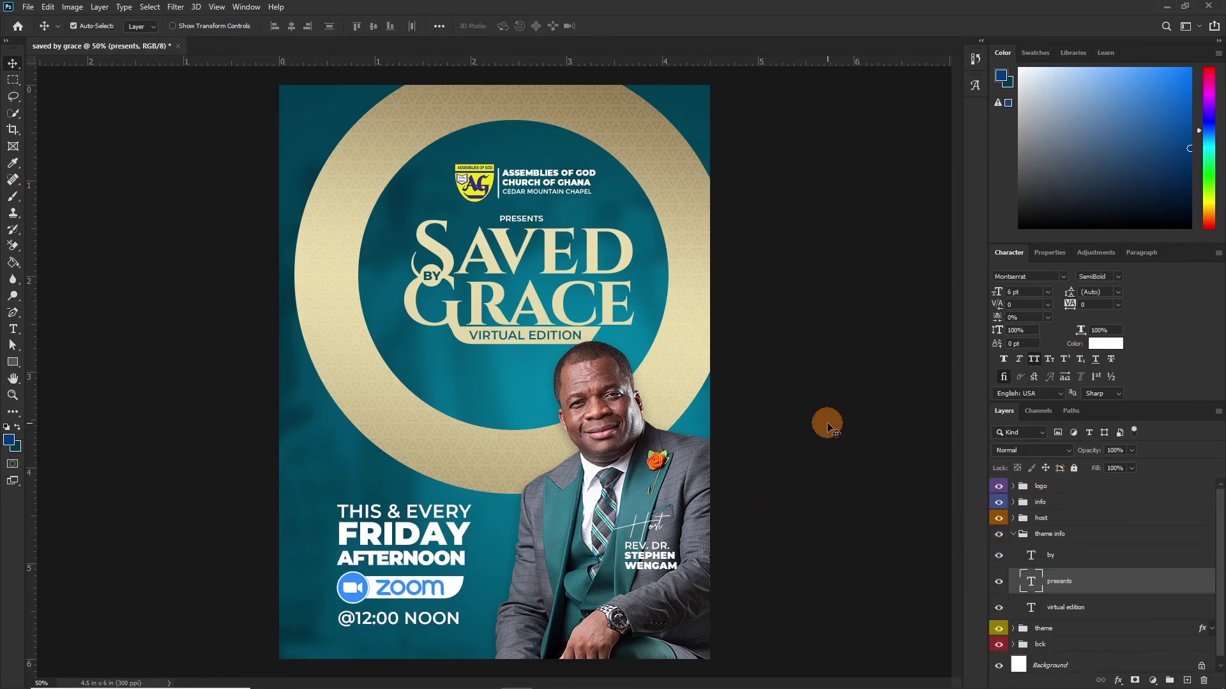